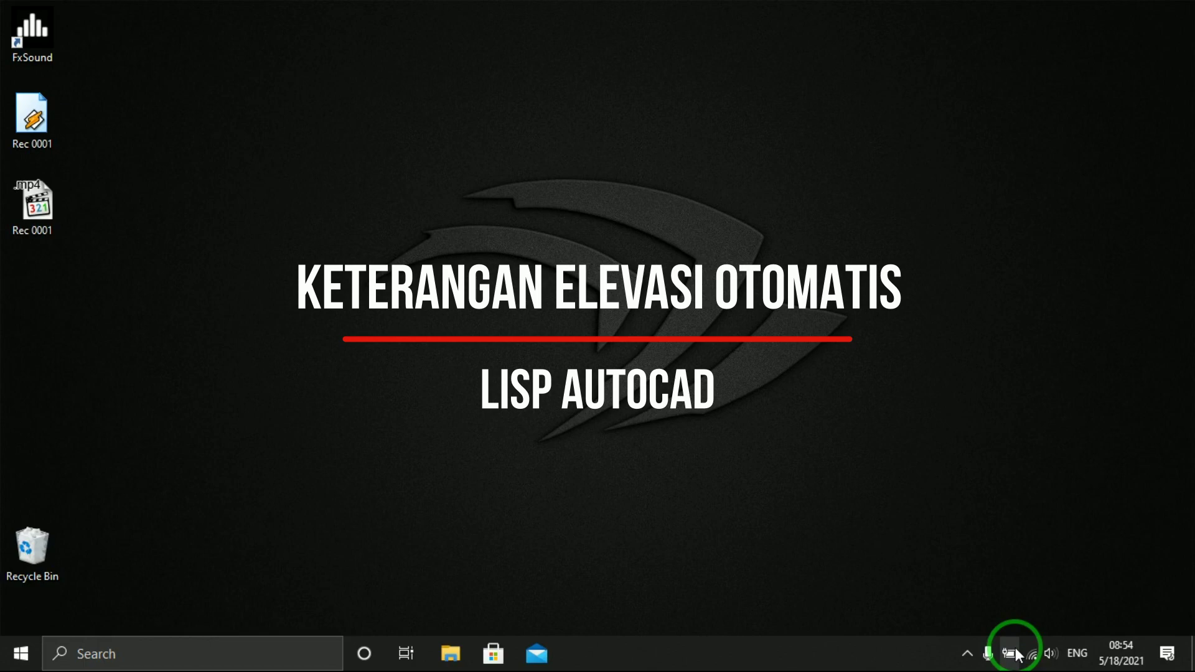
# Refresh the desktop several times from its right-click menu
pyautogui.rightClick(584, 236)
pyautogui.click(623, 290)
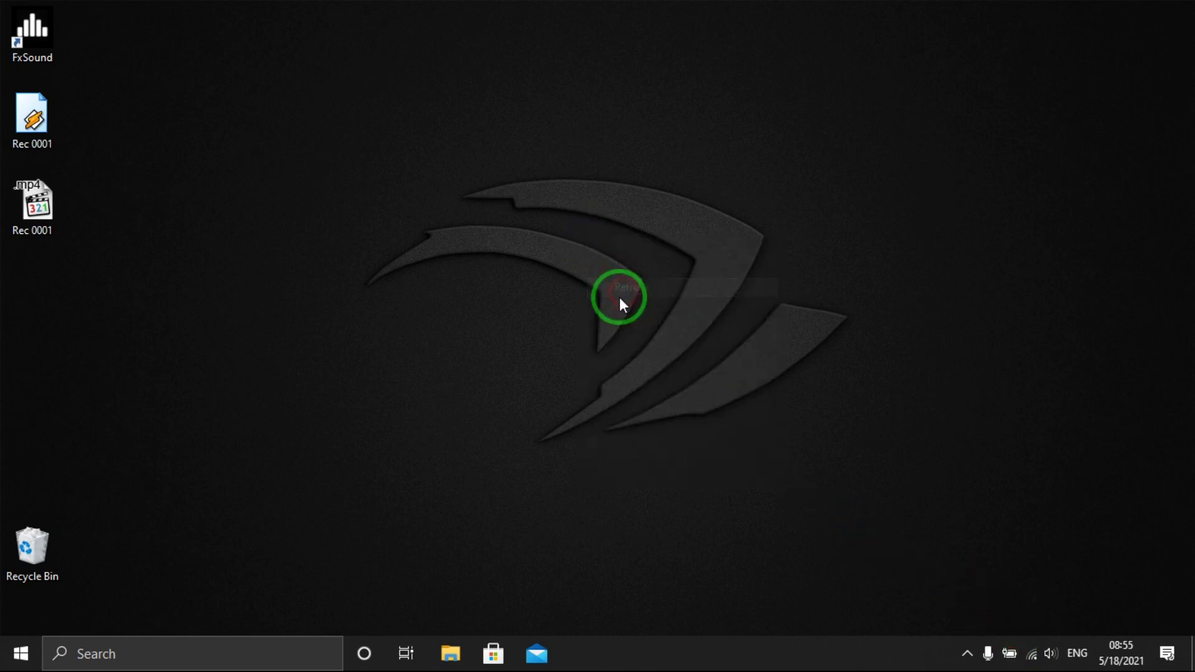
pyautogui.rightClick(467, 319)
pyautogui.click(528, 377)
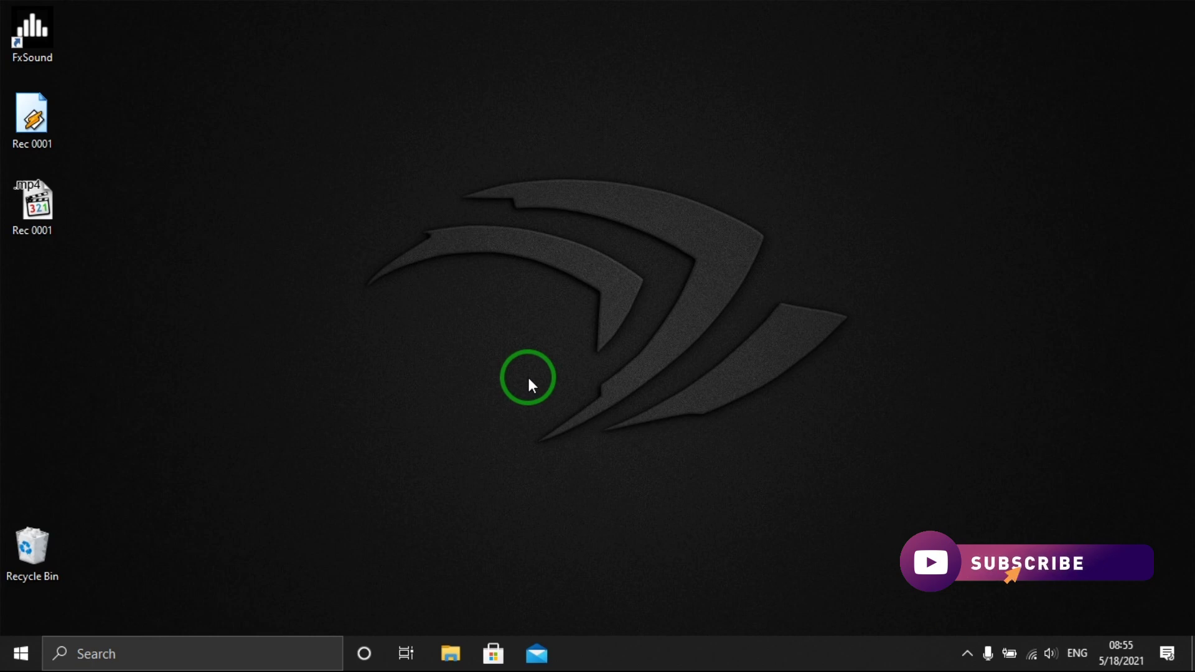
pyautogui.rightClick(530, 383)
pyautogui.click(558, 427)
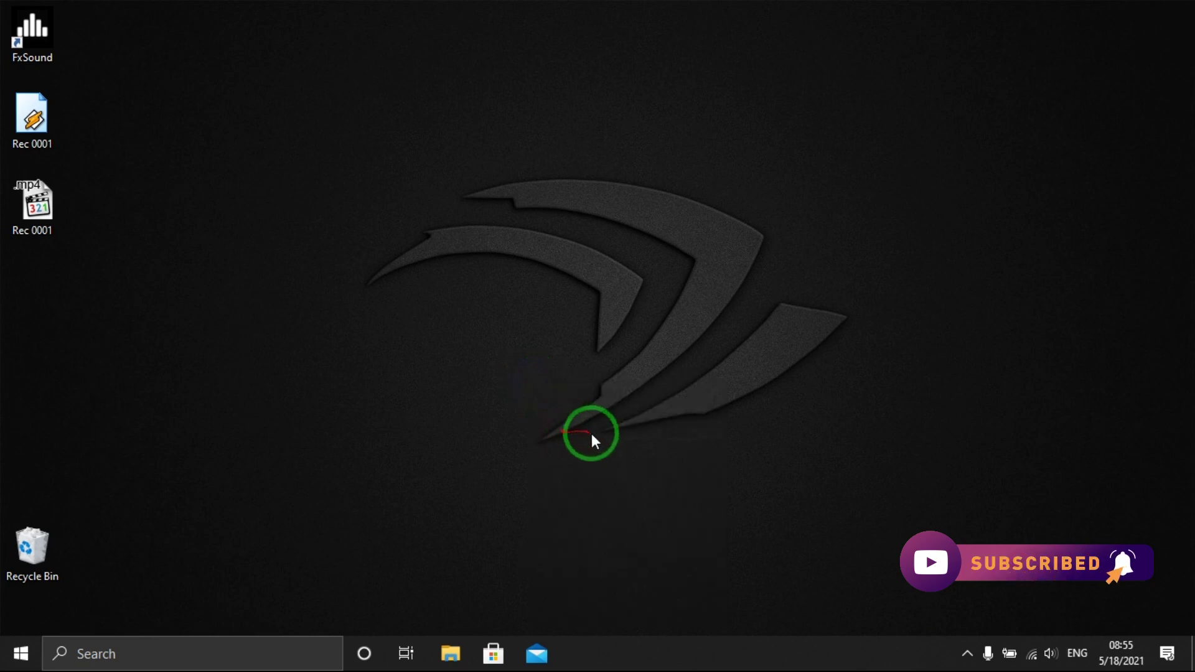
pyautogui.rightClick(577, 421)
pyautogui.click(644, 232)
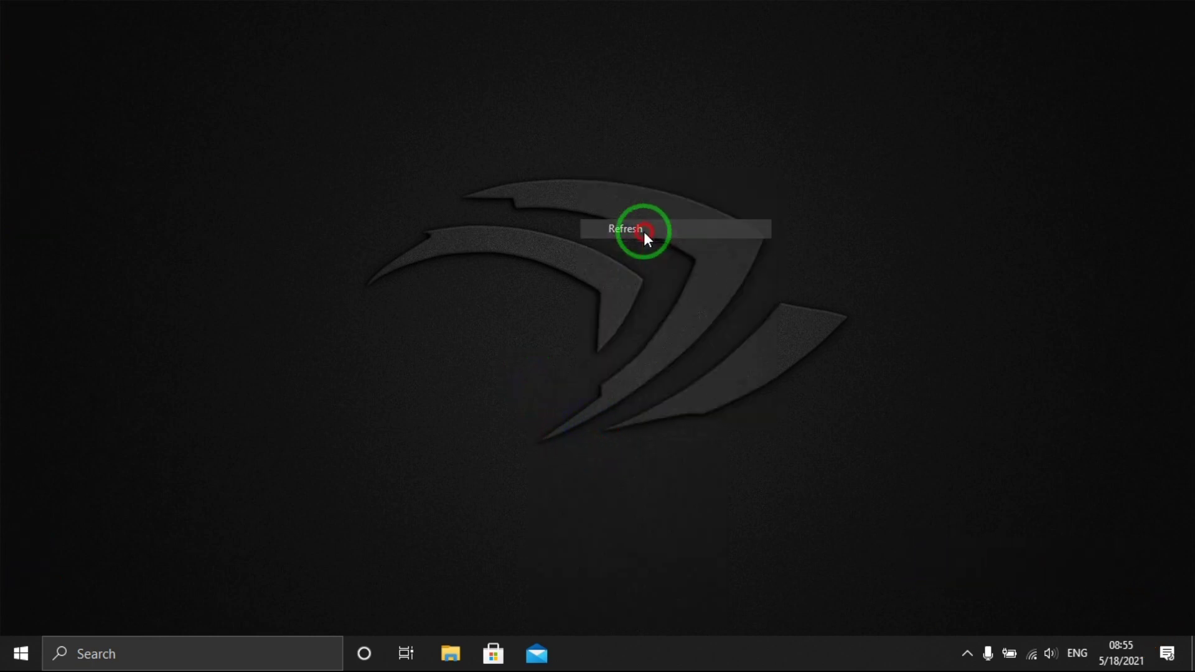
pyautogui.rightClick(686, 275)
pyautogui.click(709, 323)
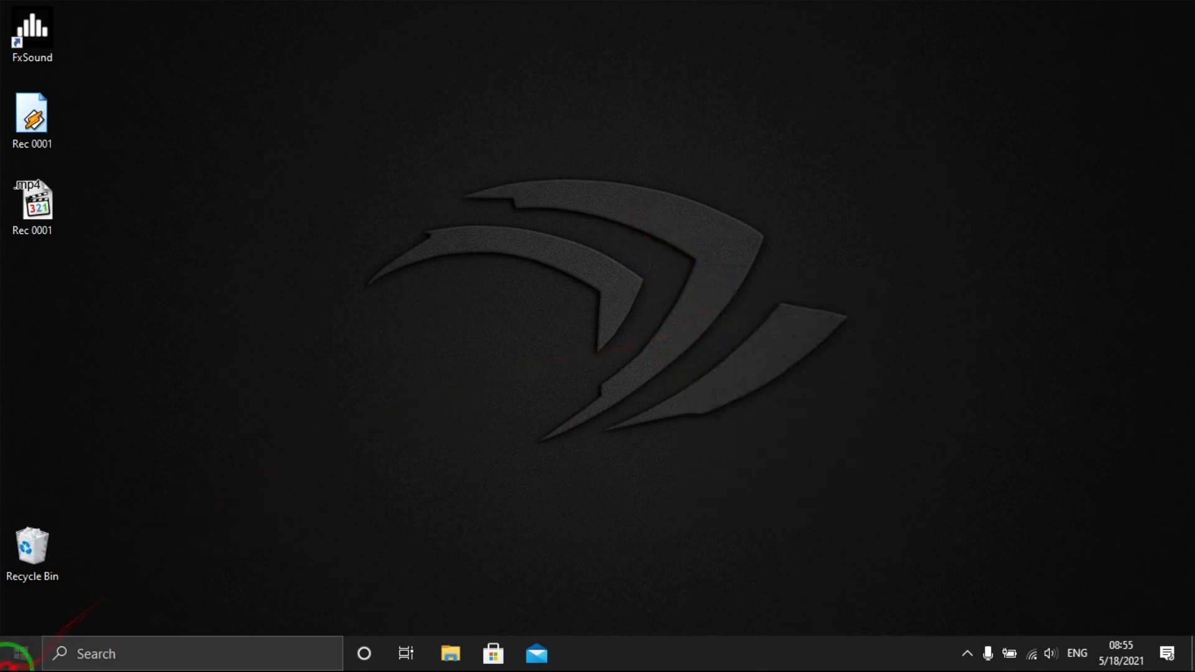
# Launch AutoCAD 2007 from the Start menu to an empty Drawing1.dwg
pyautogui.click(19, 654)
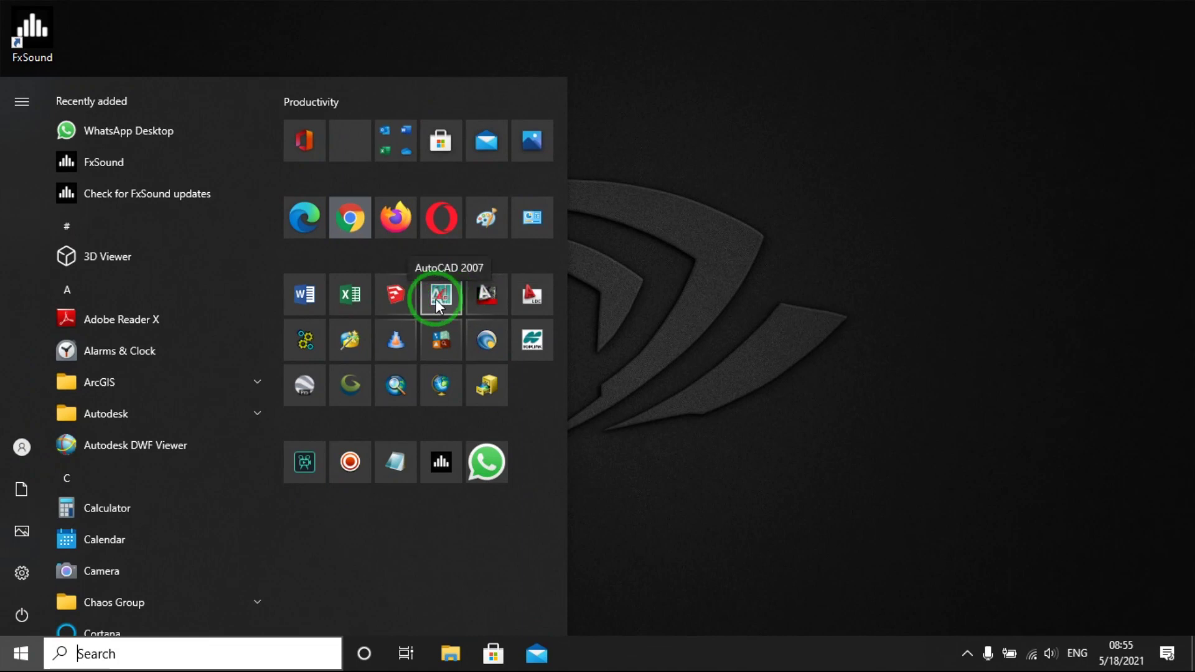
pyautogui.click(443, 296)
pyautogui.write('PL')
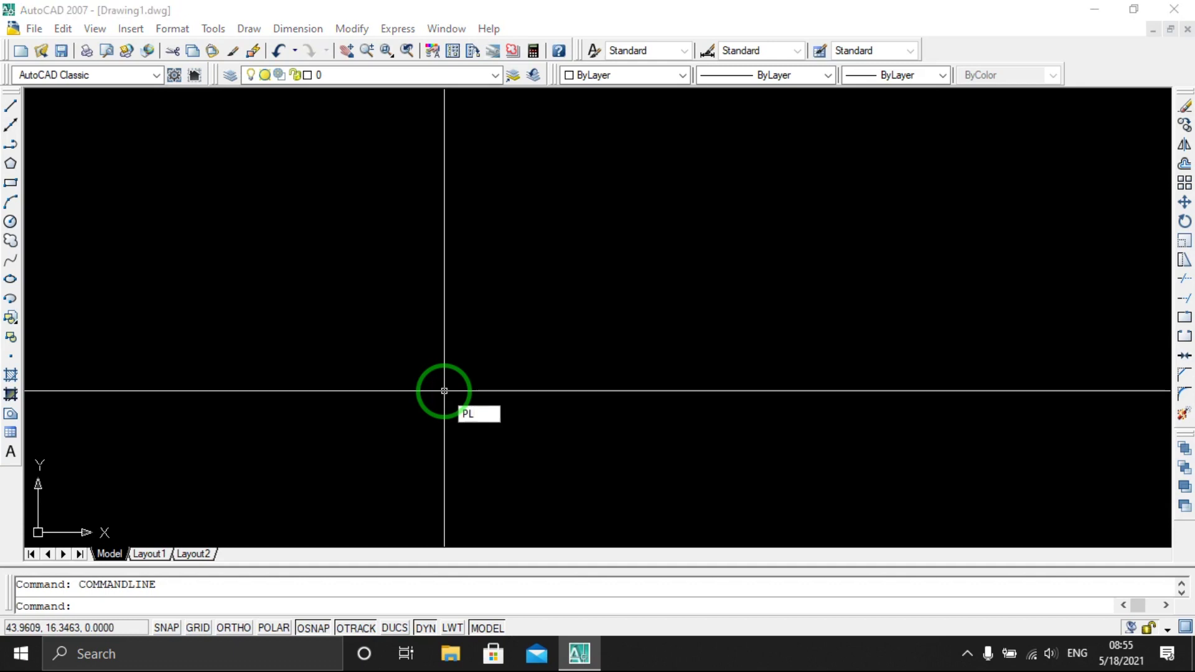
pyautogui.press('Return')
# With Ortho on, draw a closed right-triangle polyline with two 10-unit legs
pyautogui.click(398, 406)
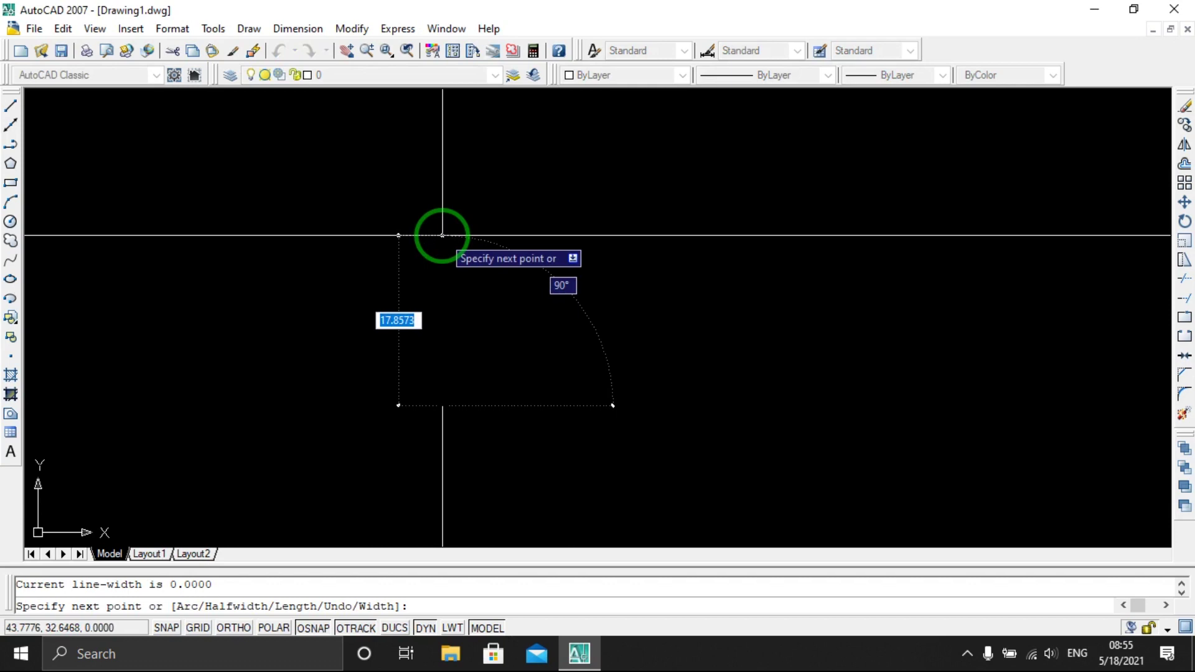
pyautogui.click(229, 633)
pyautogui.moveTo(299, 475); pyautogui.dragTo(352, 284, button='middle')
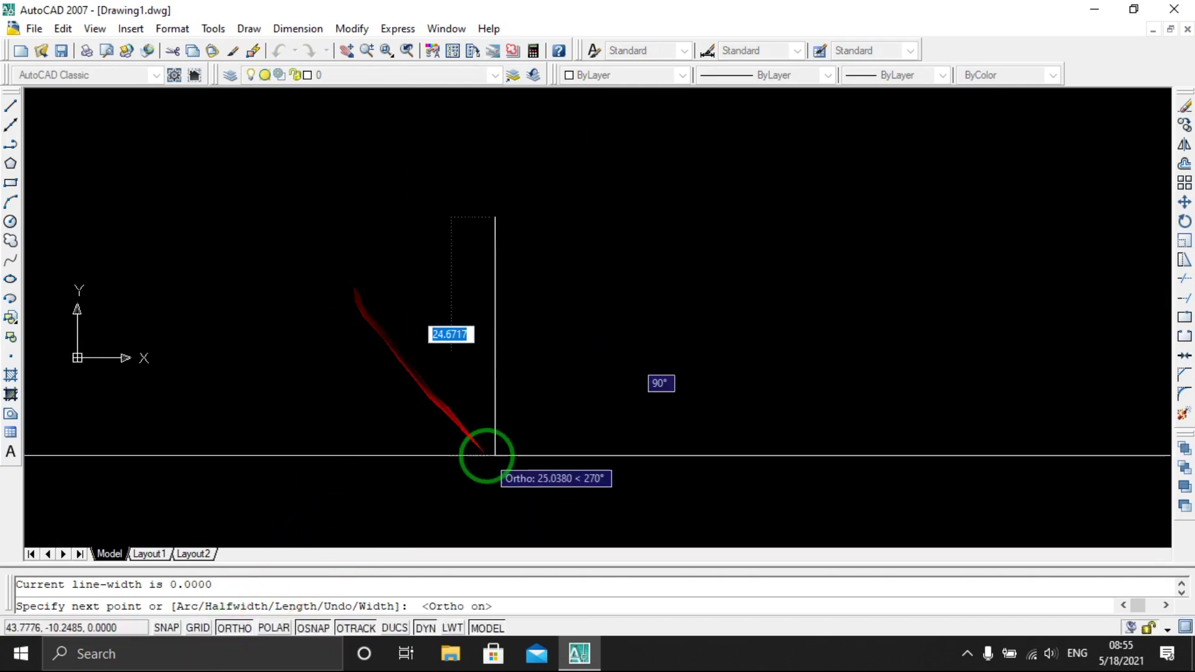
pyautogui.write(' 10')
pyautogui.press('Return')
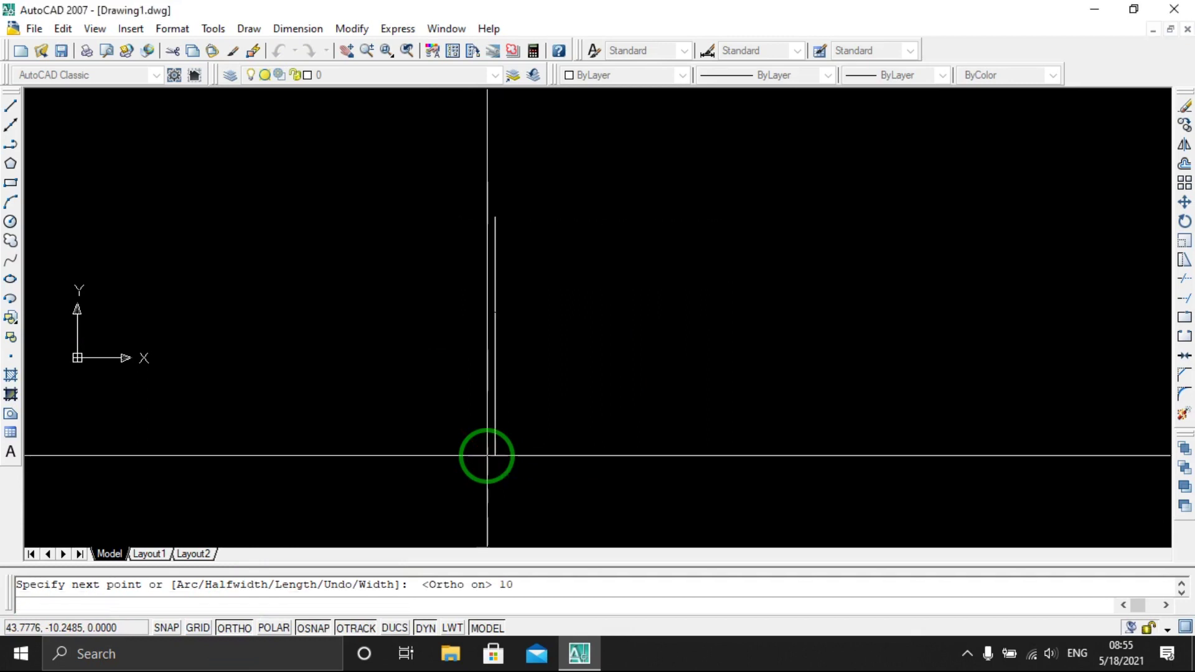
pyautogui.write('10')
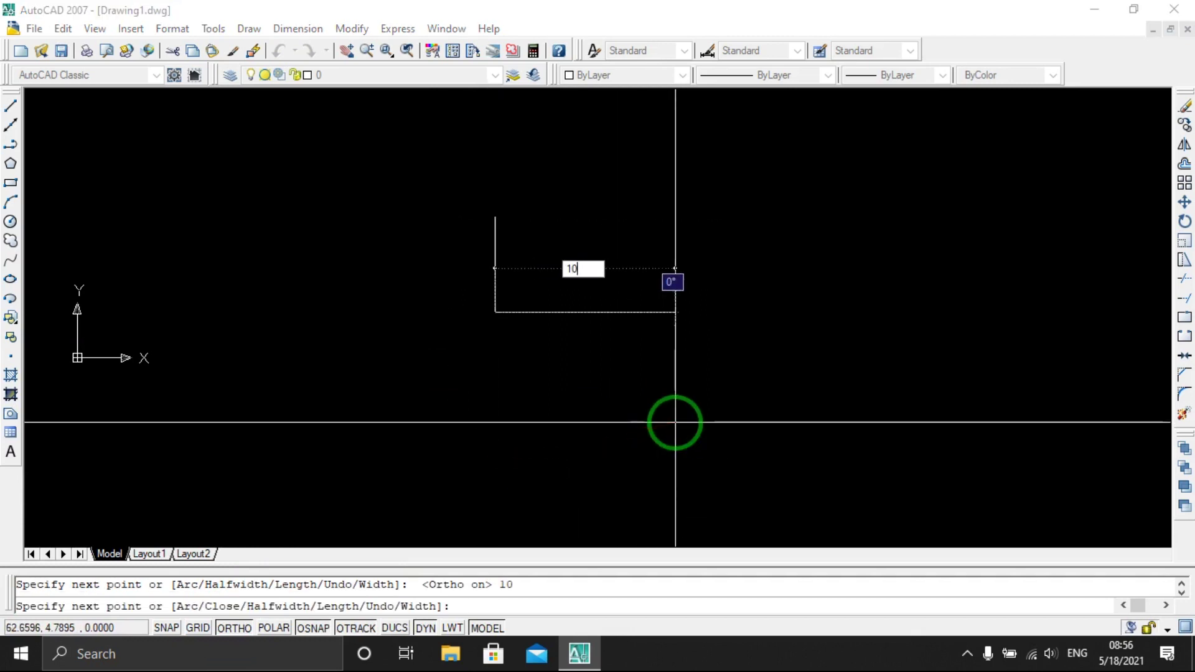
pyautogui.press('Return')
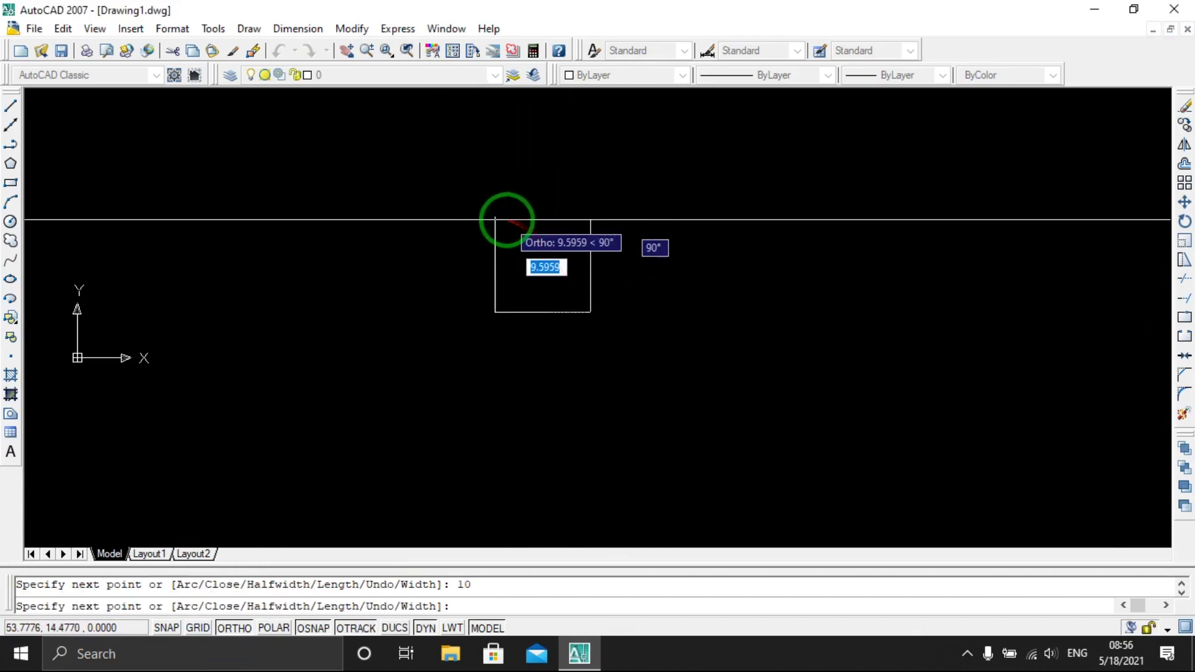
pyautogui.click(495, 218)
pyautogui.press('Return')
# Change the triangle's colour to red
pyautogui.scroll(3, 632, 262)
pyautogui.click(632, 261)
pyautogui.click(579, 327)
pyautogui.click(648, 75)
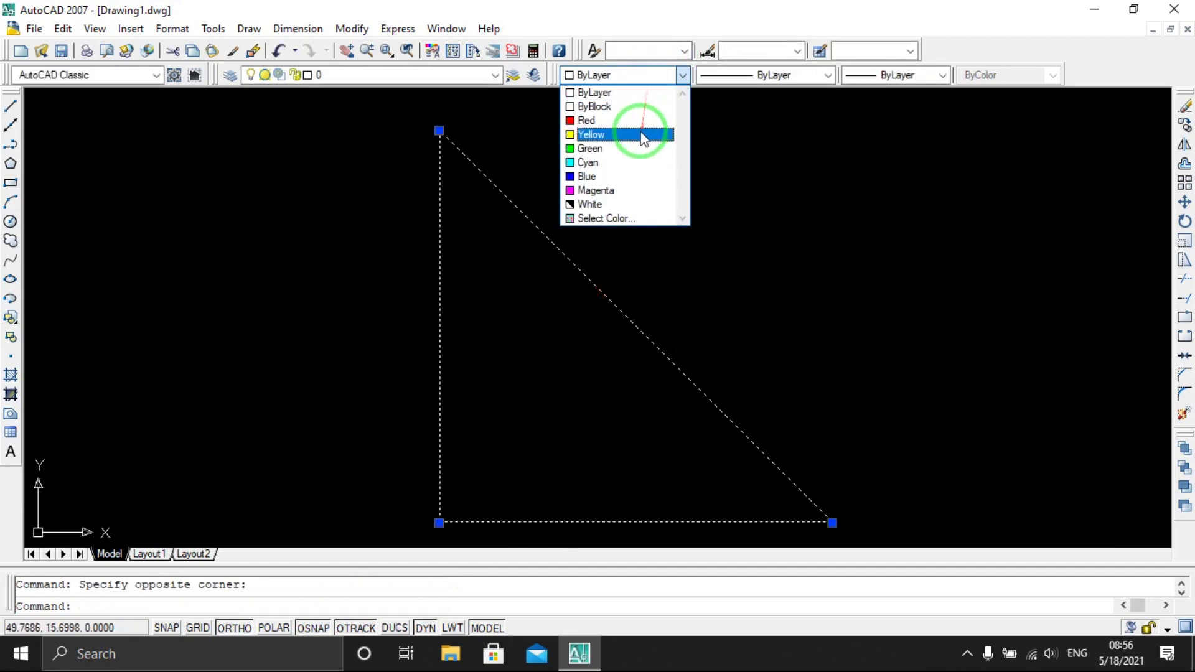
pyautogui.click(641, 120)
pyautogui.press('Escape')
pyautogui.scroll(-2, 603, 264)
pyautogui.scroll(1, 629, 369)
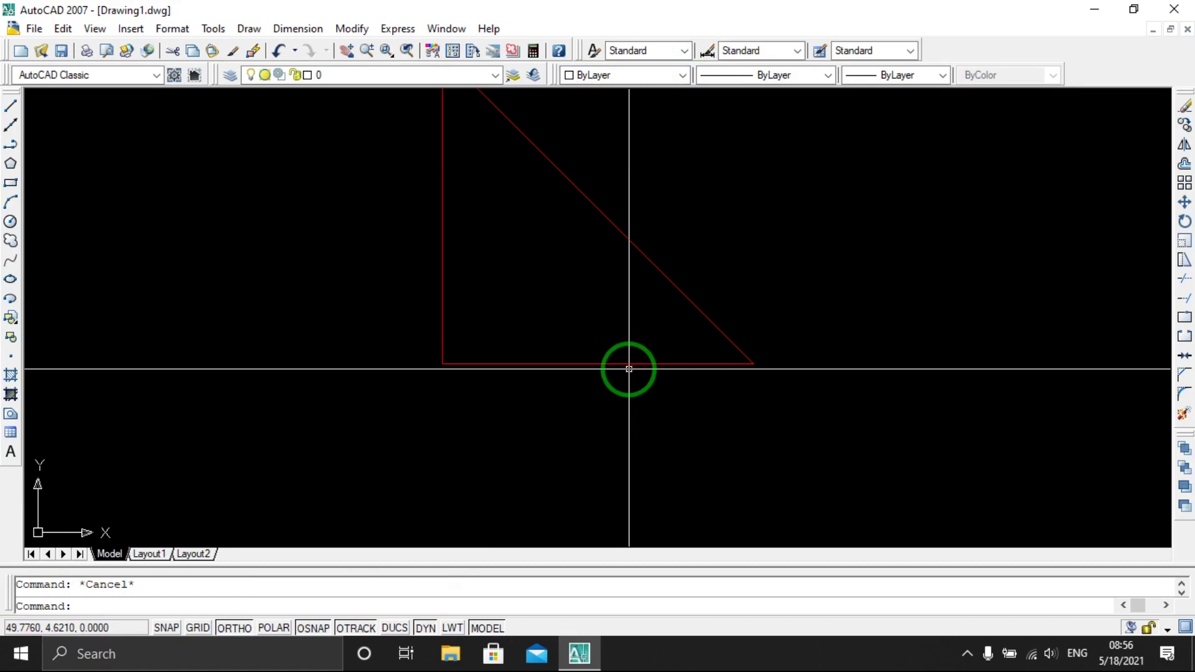
pyautogui.write('PL')
# Draw a horizontal polyline from the triangle's vertical edge across the red slope
pyautogui.press('Return')
pyautogui.scroll(1, 454, 342)
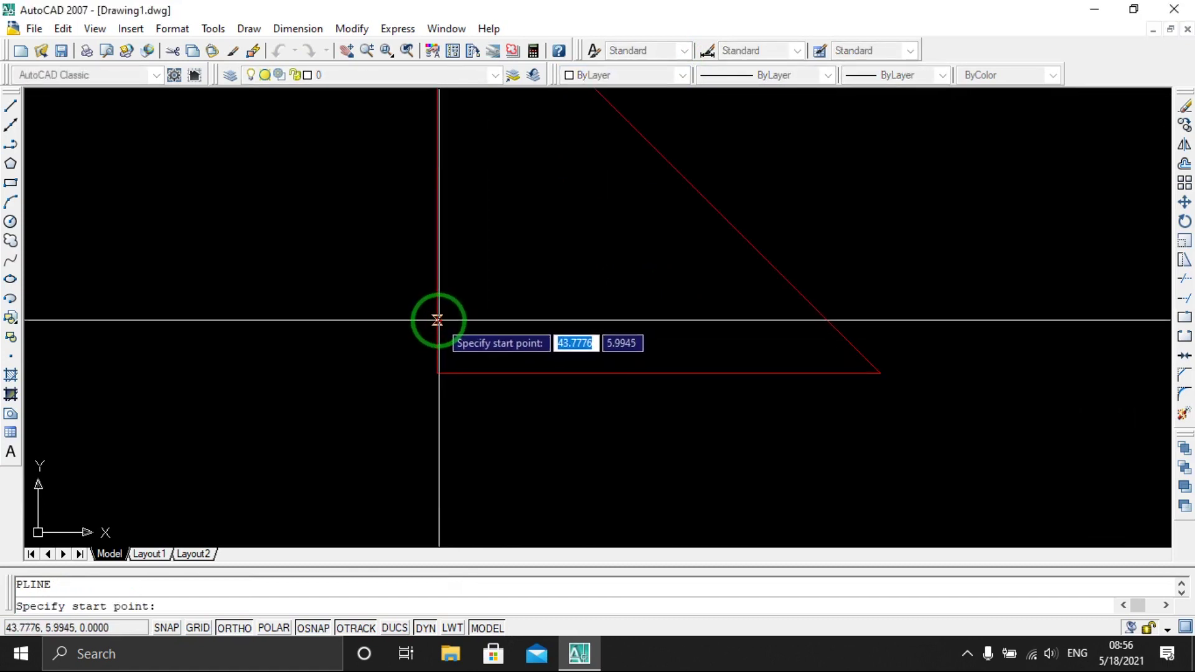
pyautogui.click(437, 308)
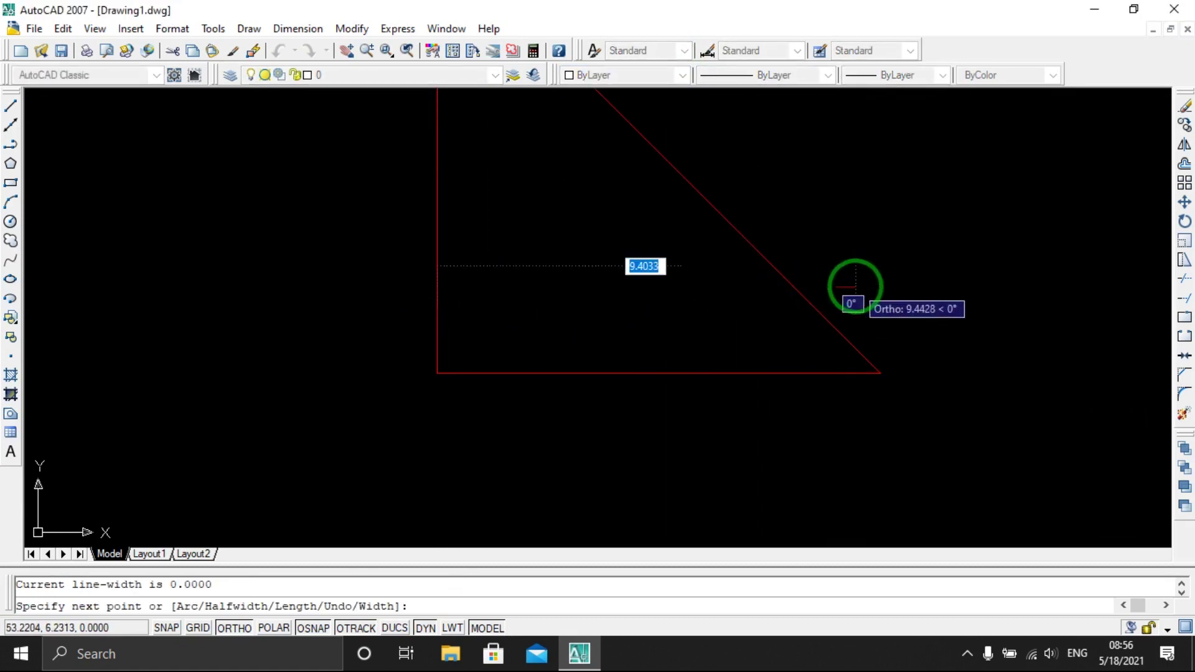
pyautogui.click(872, 308)
pyautogui.press('Return')
pyautogui.scroll(1, 507, 313)
pyautogui.scroll(1, 547, 329)
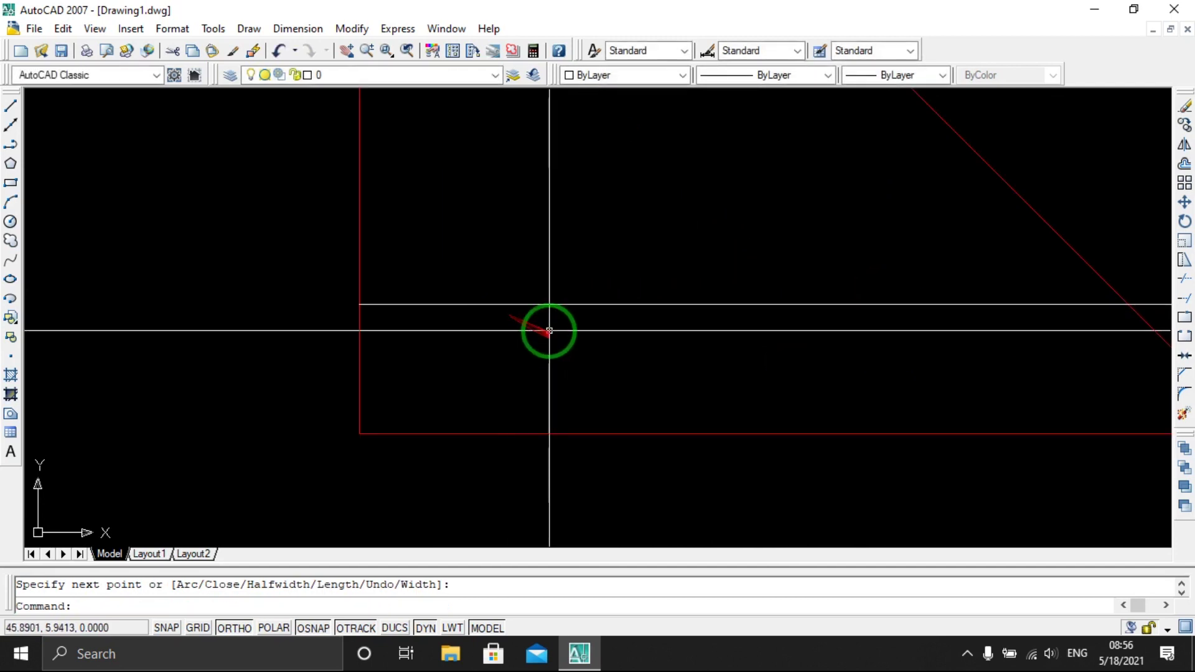
# Copy the horizontal line from the triangle corner to a first position higher up
pyautogui.moveTo(547, 329); pyautogui.dragTo(511, 285)
pyautogui.write('o')
pyautogui.press('Return')
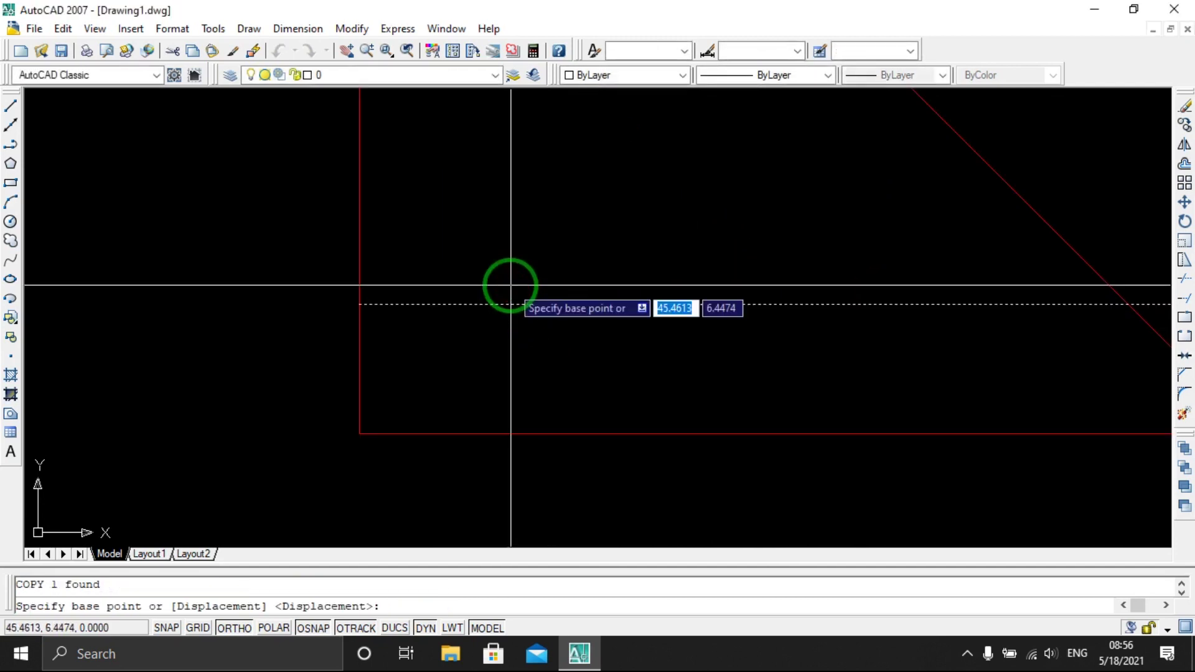
pyautogui.click(357, 306)
pyautogui.scroll(-1, 358, 306)
pyautogui.scroll(-2, 363, 357)
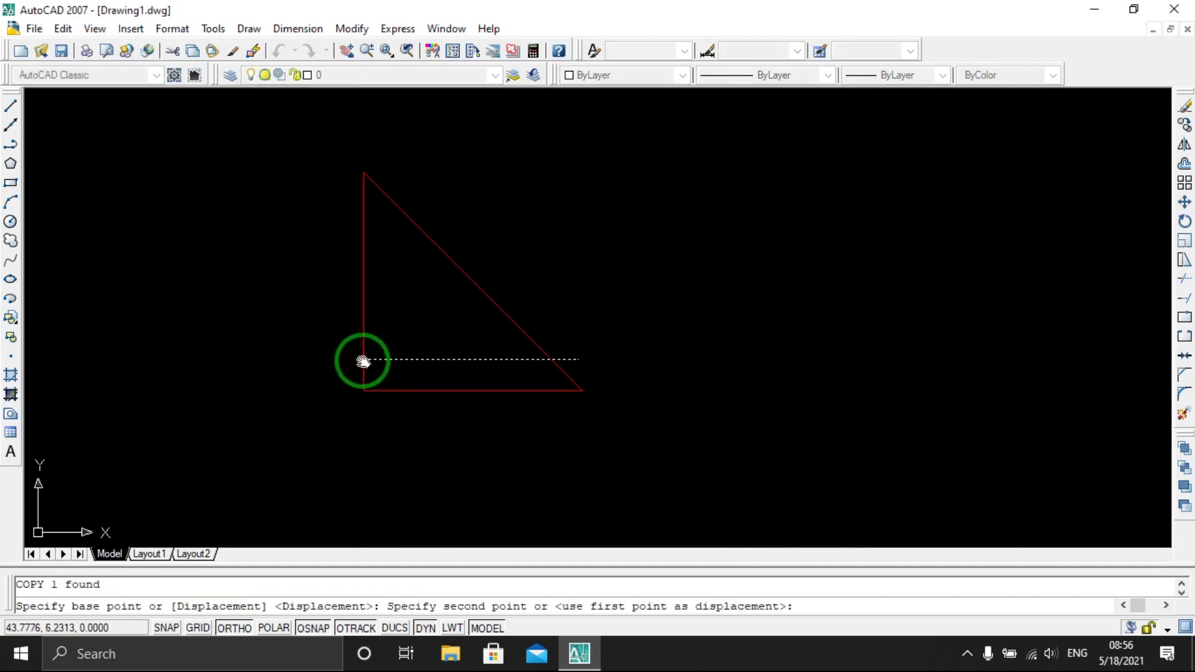
pyautogui.click(361, 316)
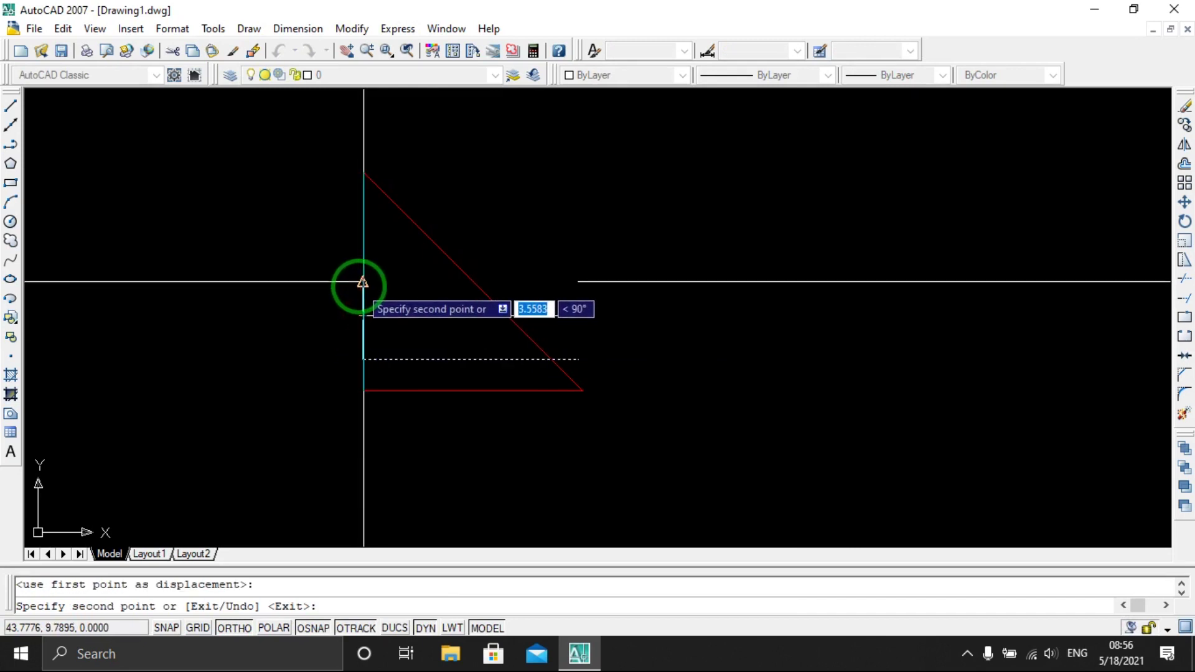
# Place several more parallel copies of the line stacked up the vertical leg
pyautogui.scroll(3, 363, 290)
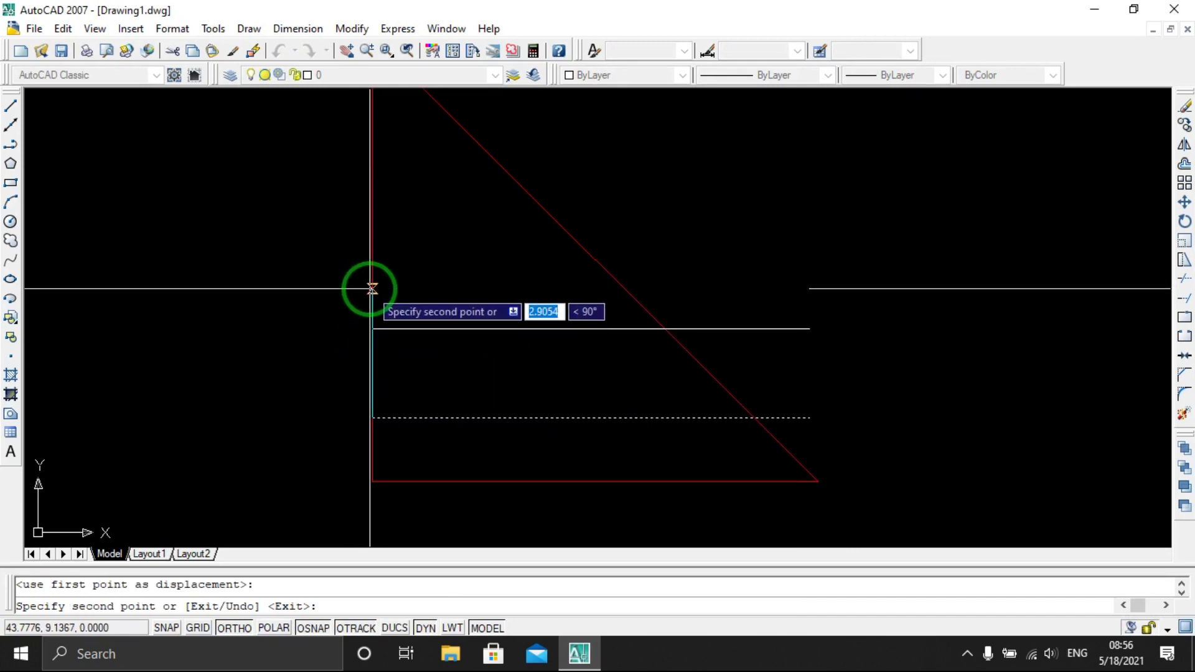
pyautogui.click(372, 289)
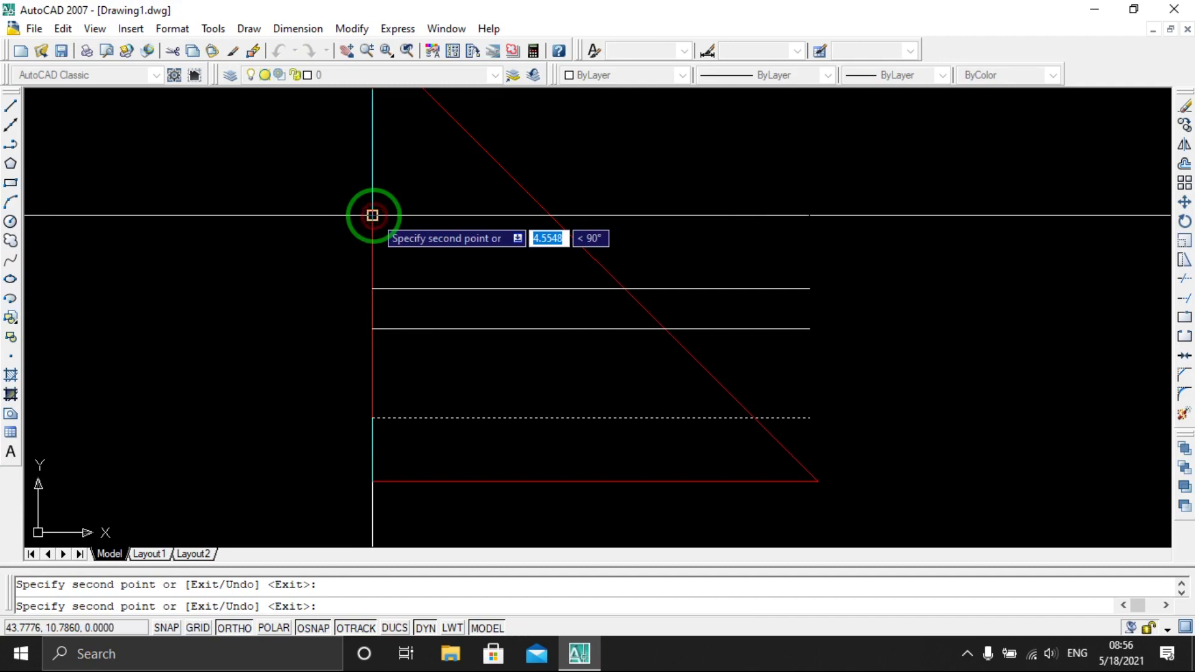
pyautogui.click(372, 215)
pyautogui.moveTo(372, 218); pyautogui.dragTo(392, 331, button='middle')
pyautogui.click(391, 266)
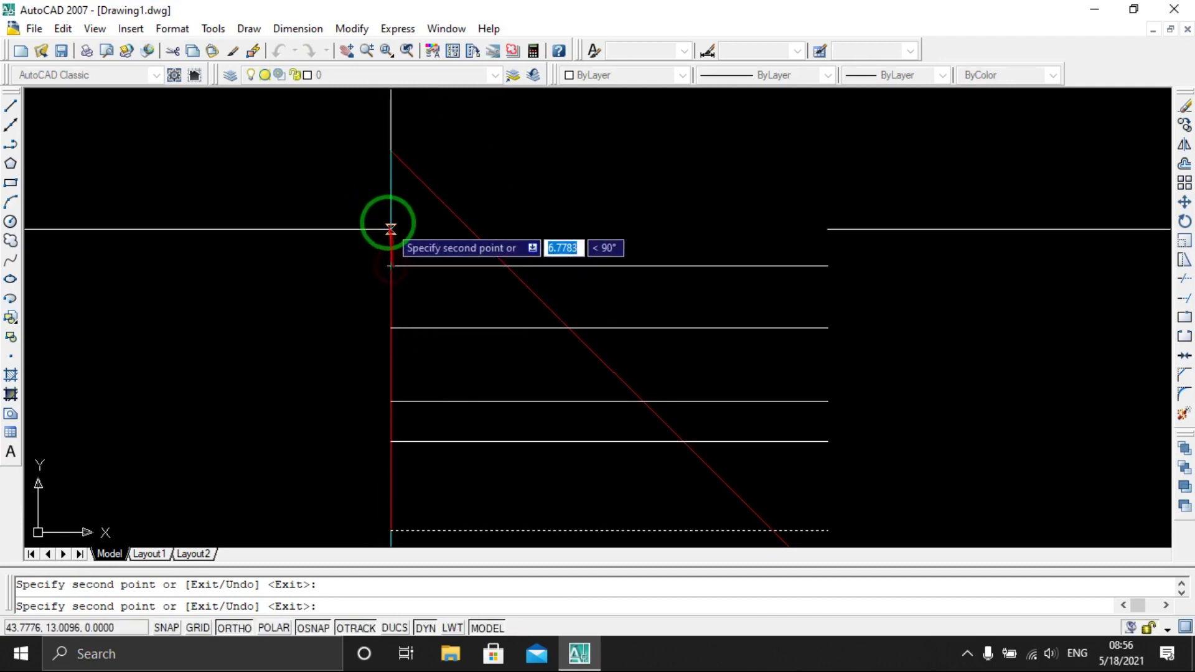
pyautogui.press('Escape')
pyautogui.scroll(2, 516, 288)
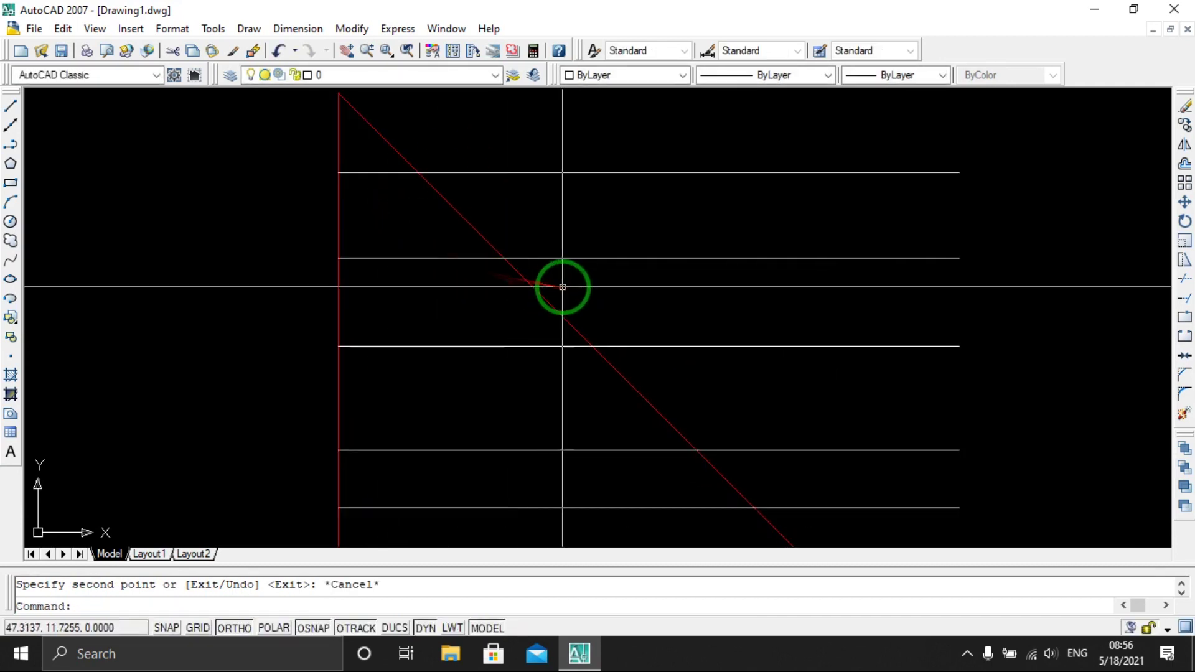
pyautogui.moveTo(561, 287); pyautogui.dragTo(526, 310)
# Trim the parallel lines back to the triangle's red slope
pyautogui.write('tr')
pyautogui.press('Return')
pyautogui.click(623, 258)
pyautogui.click(560, 172)
pyautogui.click(811, 346)
pyautogui.moveTo(796, 384); pyautogui.dragTo(600, 248, button='middle')
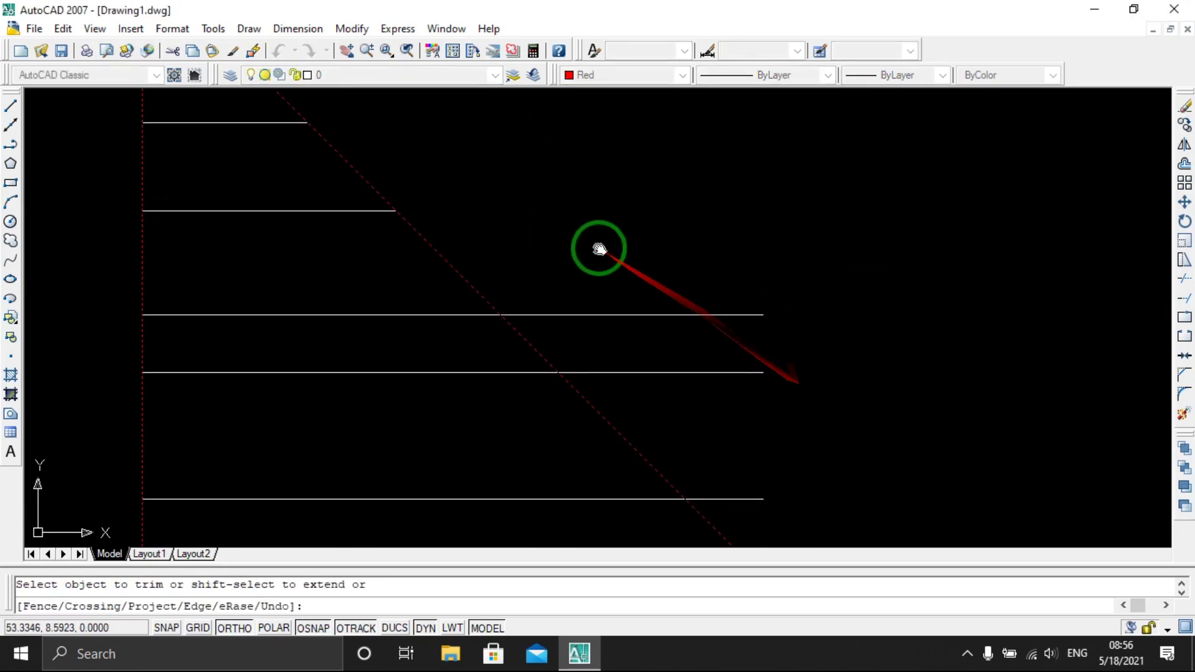
pyautogui.click(752, 379)
pyautogui.click(698, 319)
pyautogui.click(766, 498)
pyautogui.scroll(-3, 719, 433)
pyautogui.press('Escape')
pyautogui.scroll(2, 585, 414)
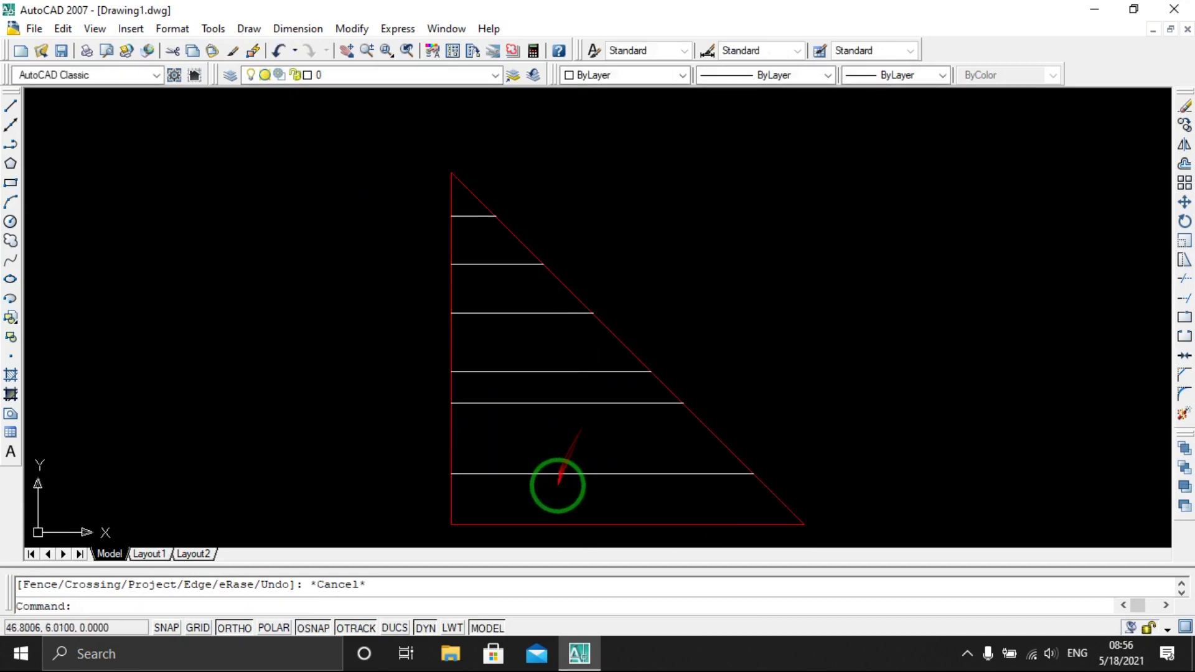
pyautogui.scroll(2, 561, 409)
# Move one horizontal level line lower
pyautogui.click(548, 402)
pyautogui.click(539, 368)
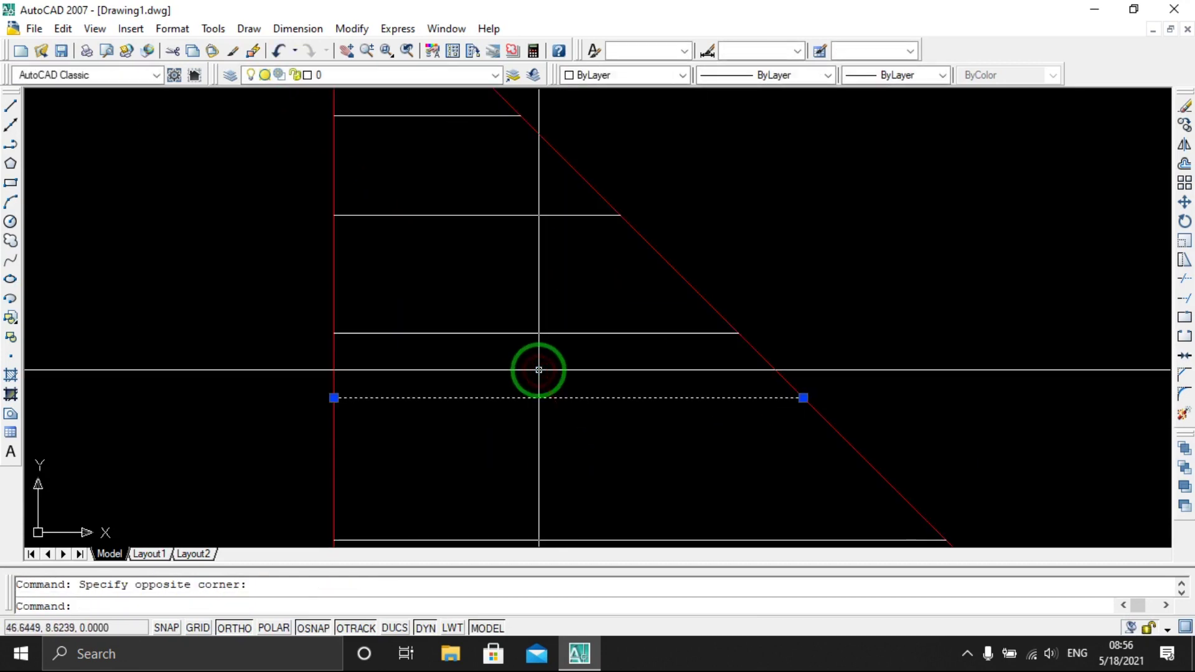
pyautogui.write('m')
pyautogui.press('Return')
pyautogui.click(540, 397)
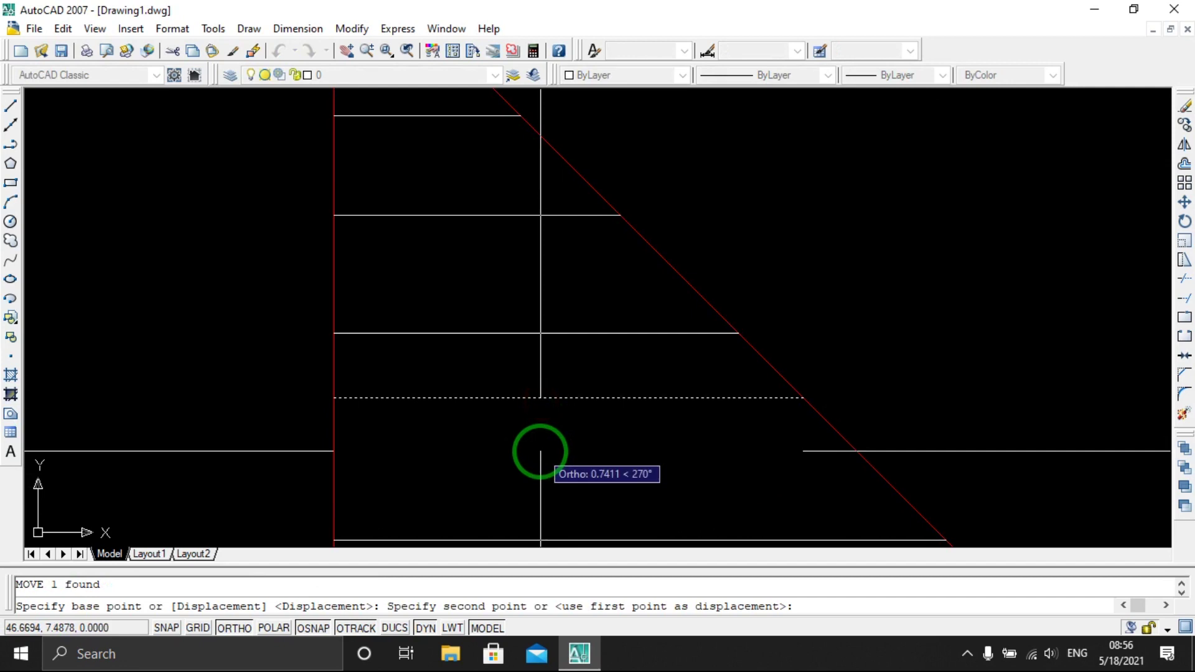
pyautogui.click(539, 448)
pyautogui.scroll(-3, 611, 390)
pyautogui.scroll(2, 616, 392)
# Select the triangle and start an Extend on a line, then cancel it
pyautogui.click(667, 400)
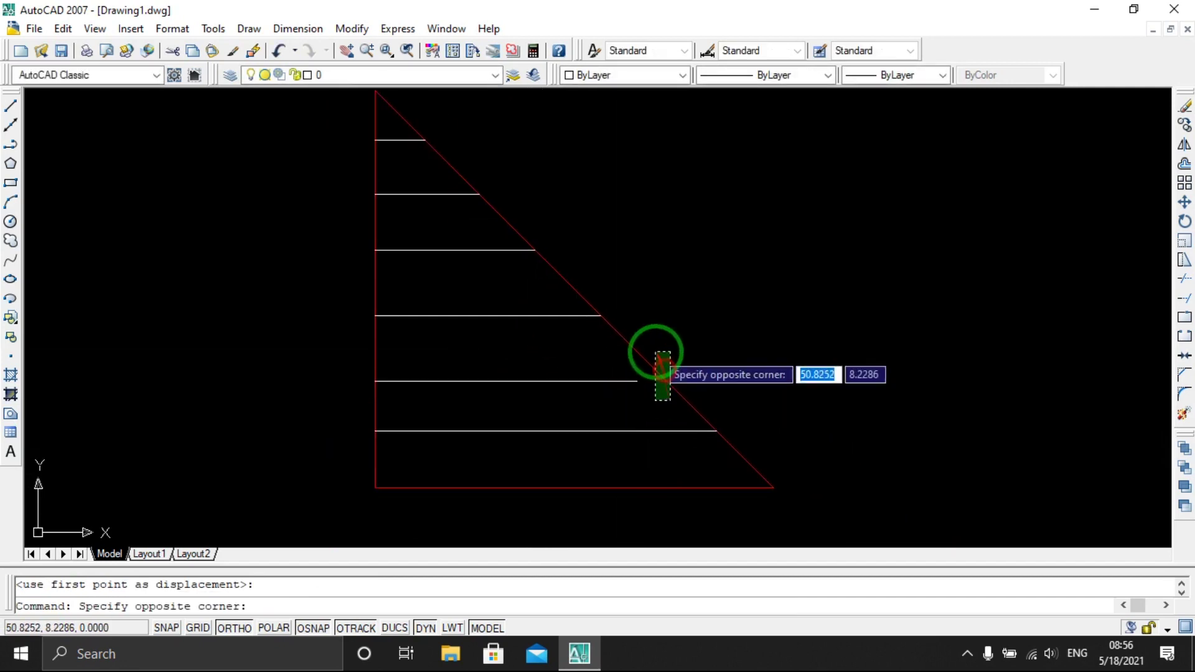
pyautogui.click(655, 353)
pyautogui.write('Ex')
pyautogui.press('Return')
pyautogui.click(626, 394)
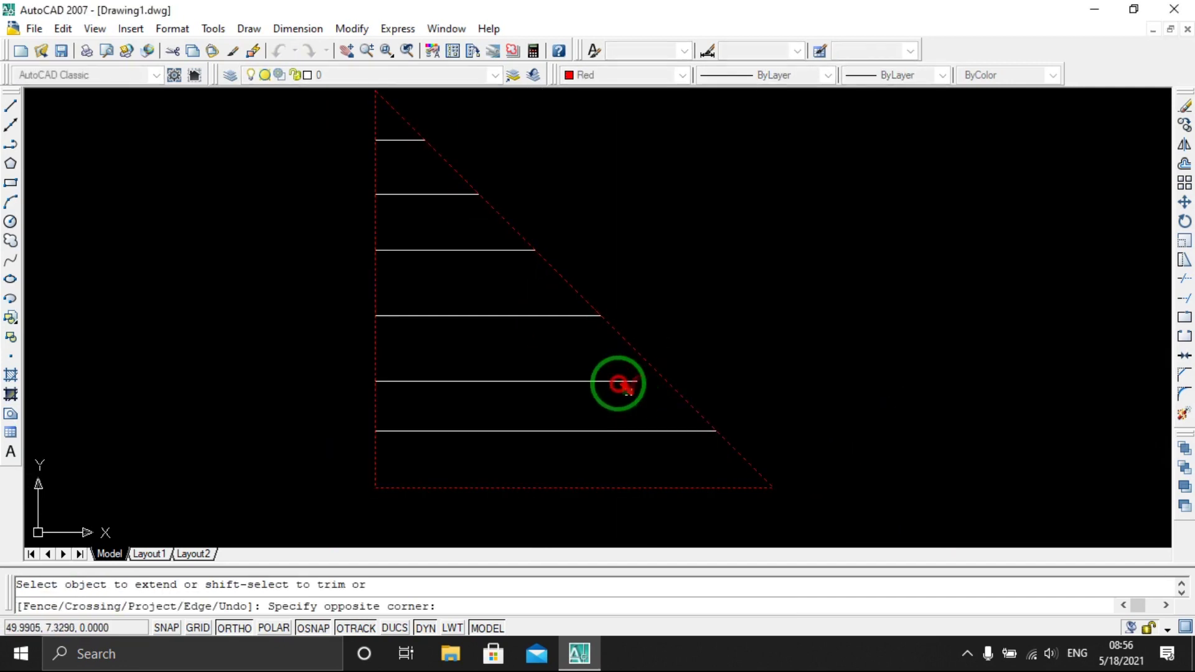
pyautogui.scroll(-2, 614, 394)
pyautogui.press('Escape')
pyautogui.scroll(3, 614, 394)
# Colour all the horizontal level lines inside the triangle green
pyautogui.click(554, 435)
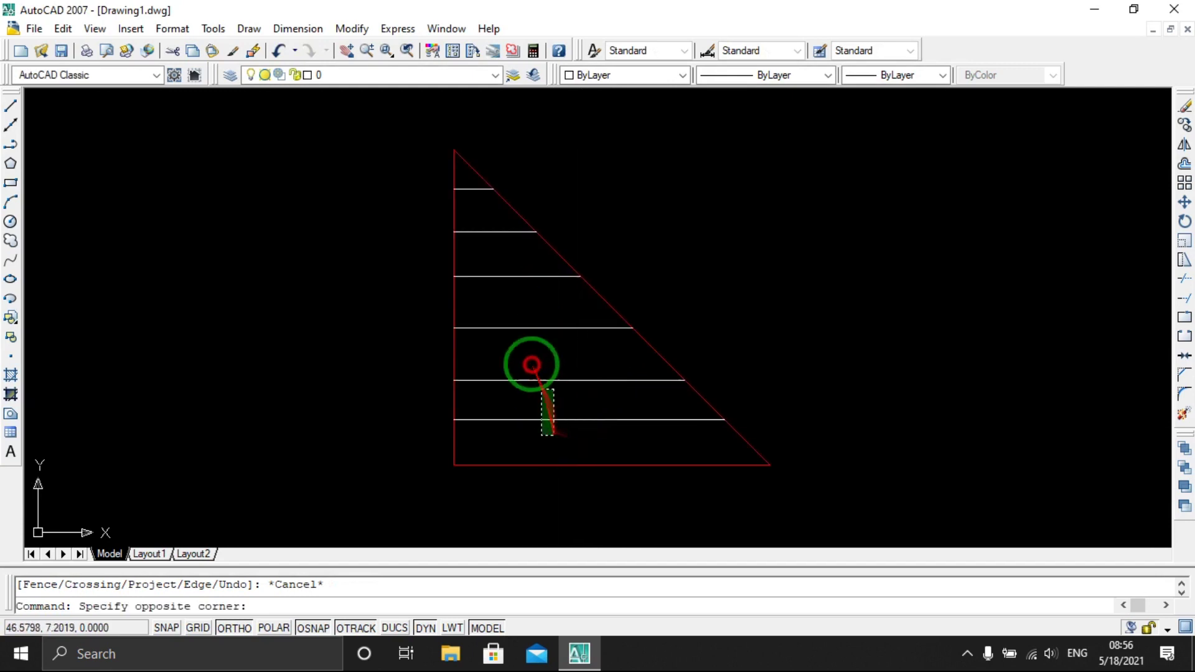
pyautogui.click(532, 373)
pyautogui.click(524, 352)
pyautogui.click(489, 252)
pyautogui.click(483, 232)
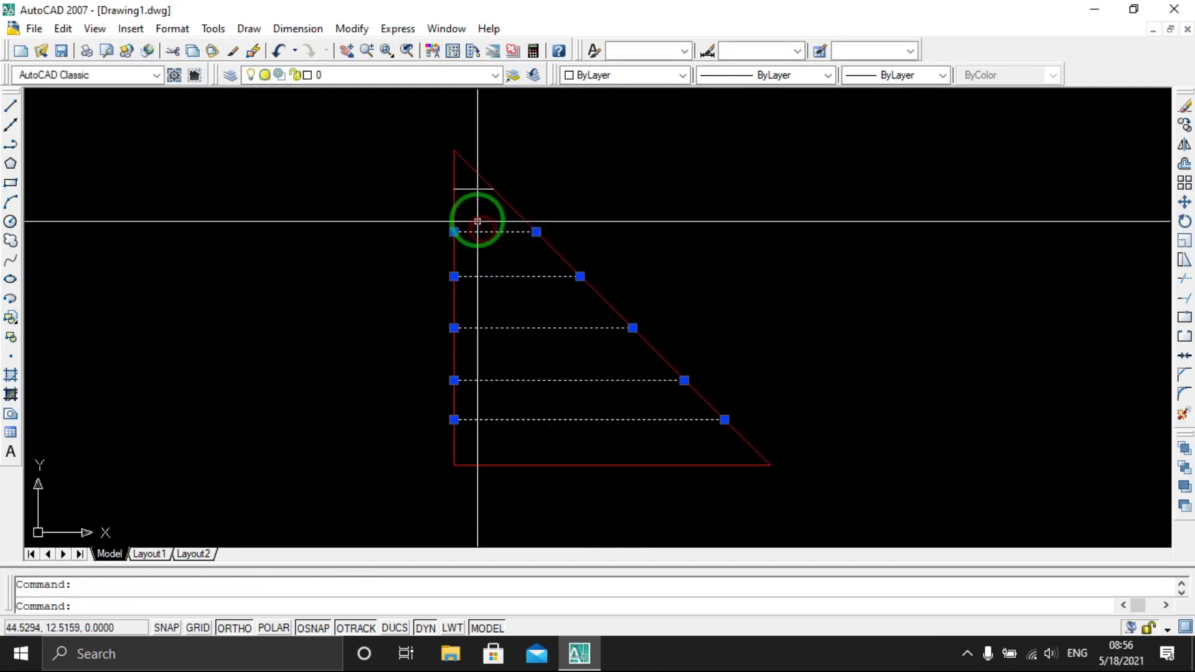
pyautogui.click(622, 76)
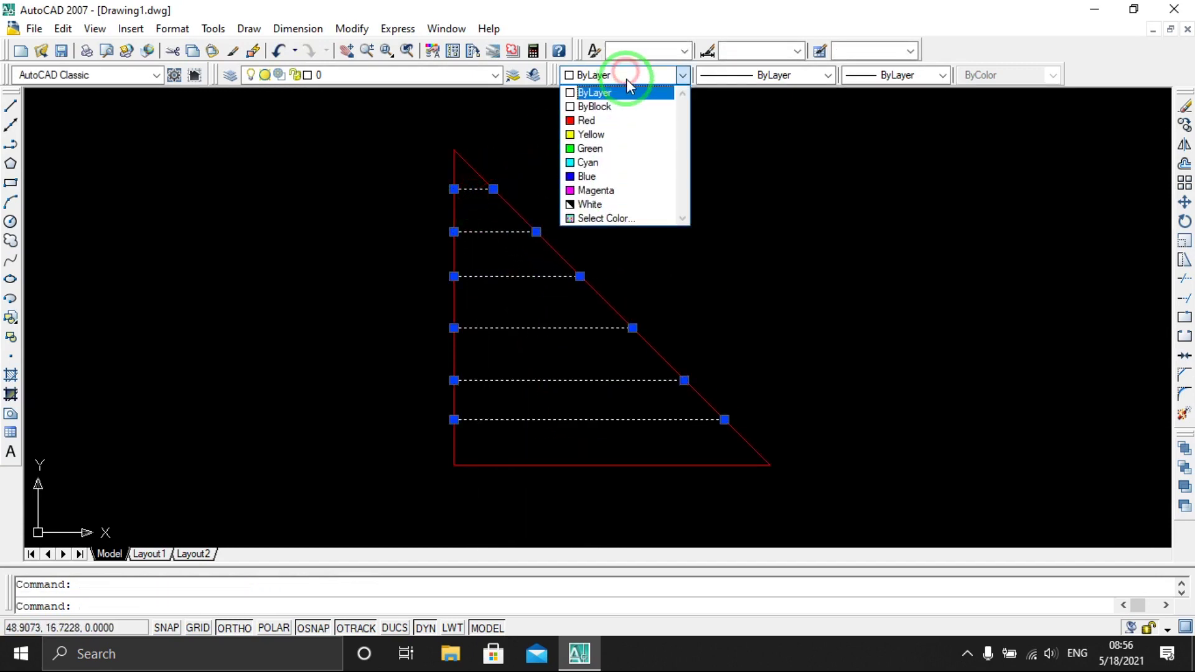
pyautogui.click(632, 151)
pyautogui.press('Escape')
pyautogui.scroll(-2, 691, 321)
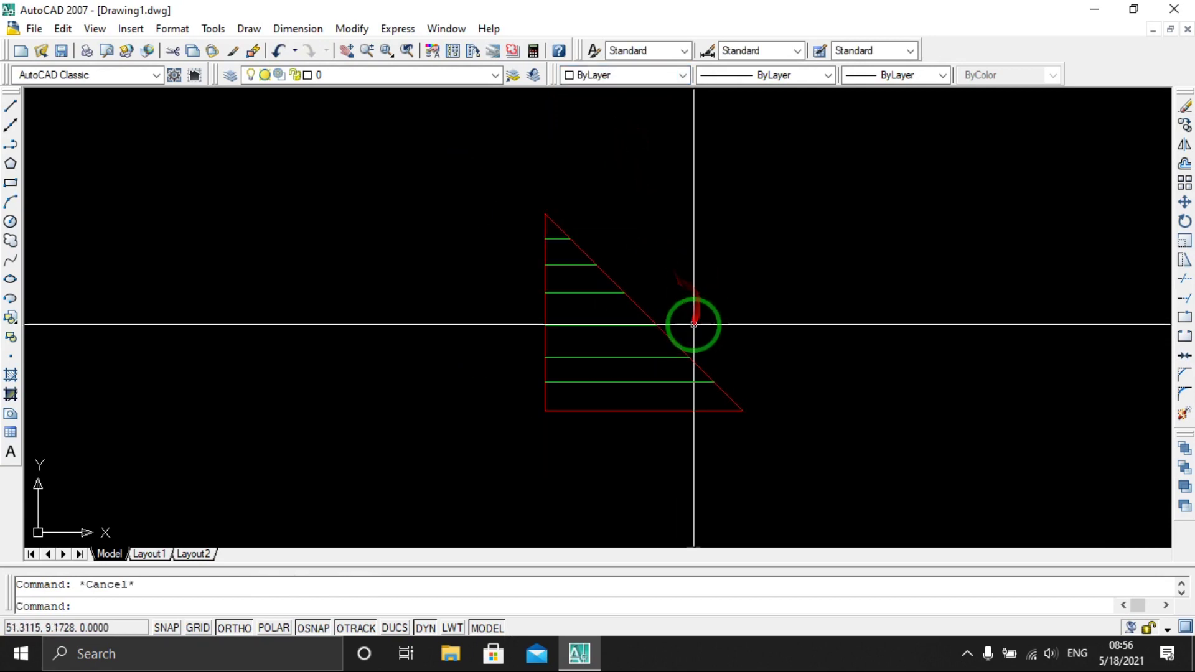
# Draw a white ground line running right from the triangle's bottom corner
pyautogui.scroll(1, 641, 416)
pyautogui.scroll(1, 635, 421)
pyautogui.scroll(2, 654, 425)
pyautogui.write('pl')
pyautogui.press('Return')
pyautogui.scroll(1, 622, 417)
pyautogui.scroll(1, 560, 398)
pyautogui.click(509, 386)
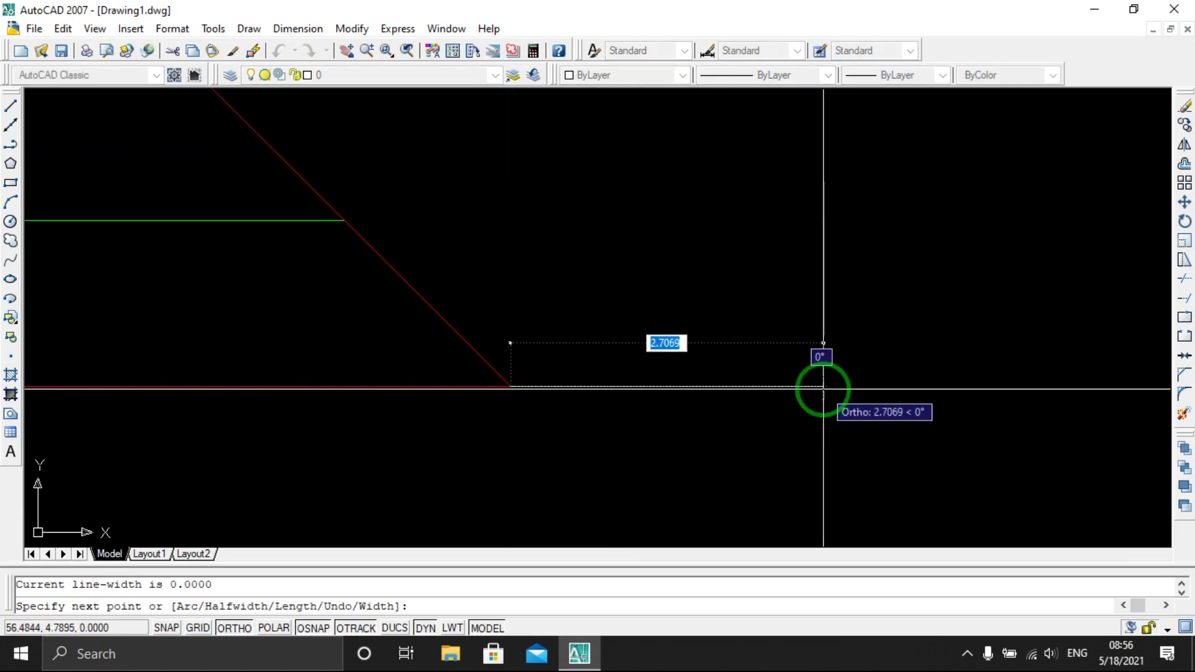
pyautogui.click(871, 386)
pyautogui.press('Escape')
# With Ortho off, draw a half level marker: slanted edge plus horizontal top
pyautogui.scroll(1, 698, 409)
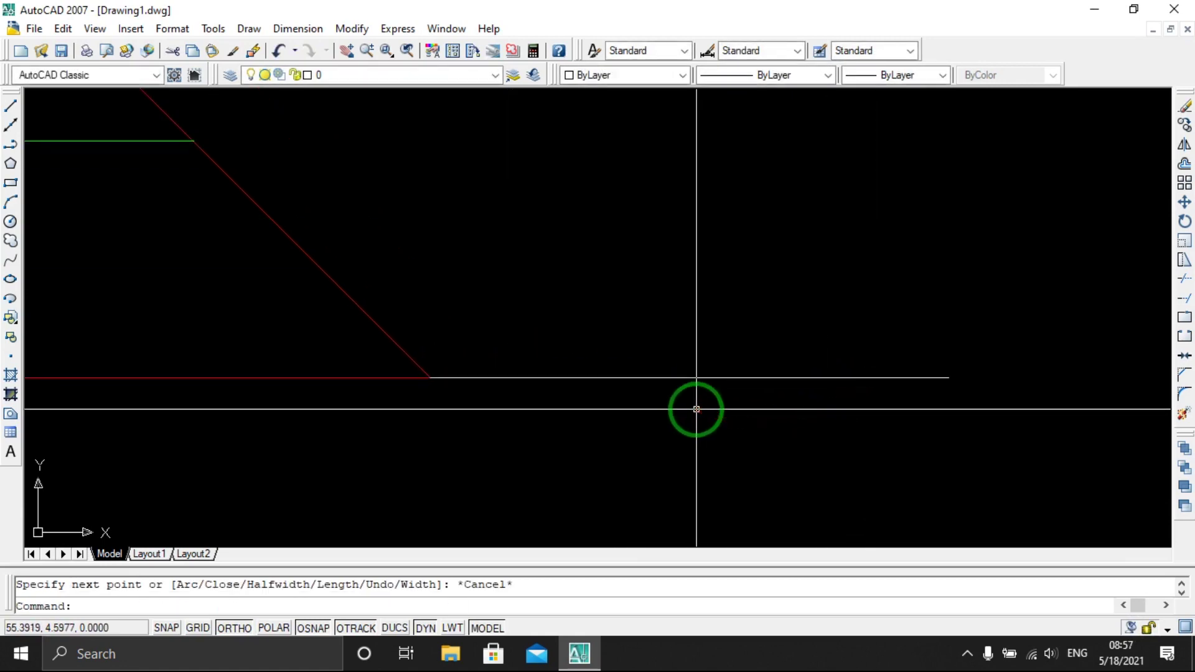
pyautogui.press('Return')
pyautogui.click(664, 377)
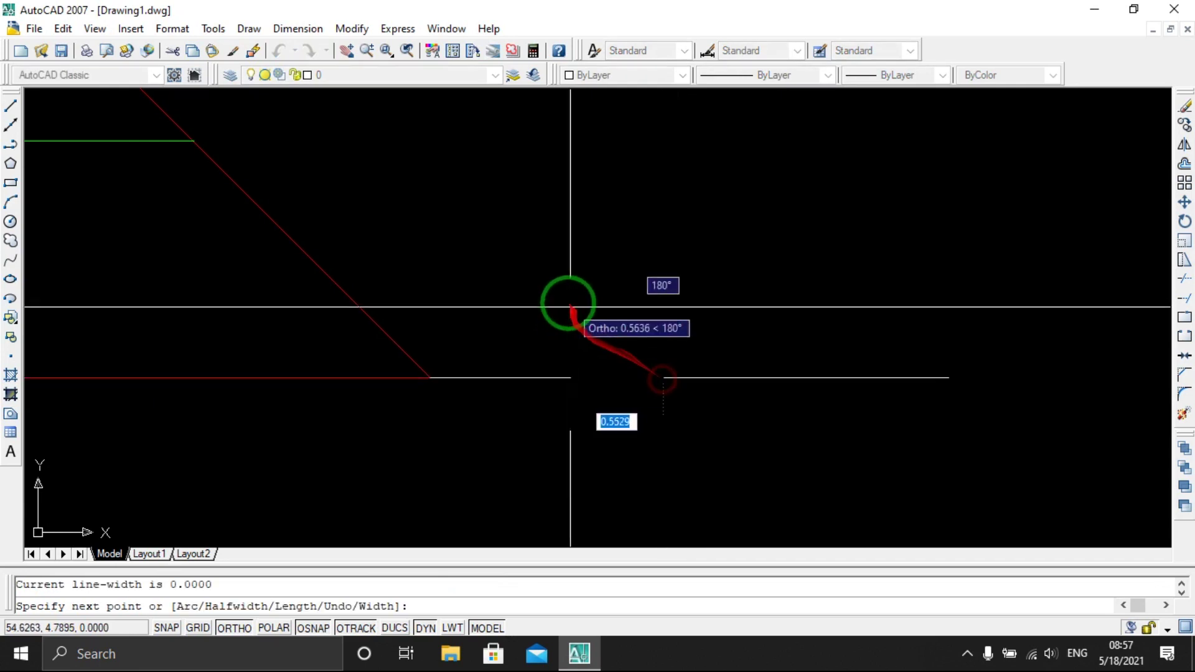
pyautogui.click(239, 627)
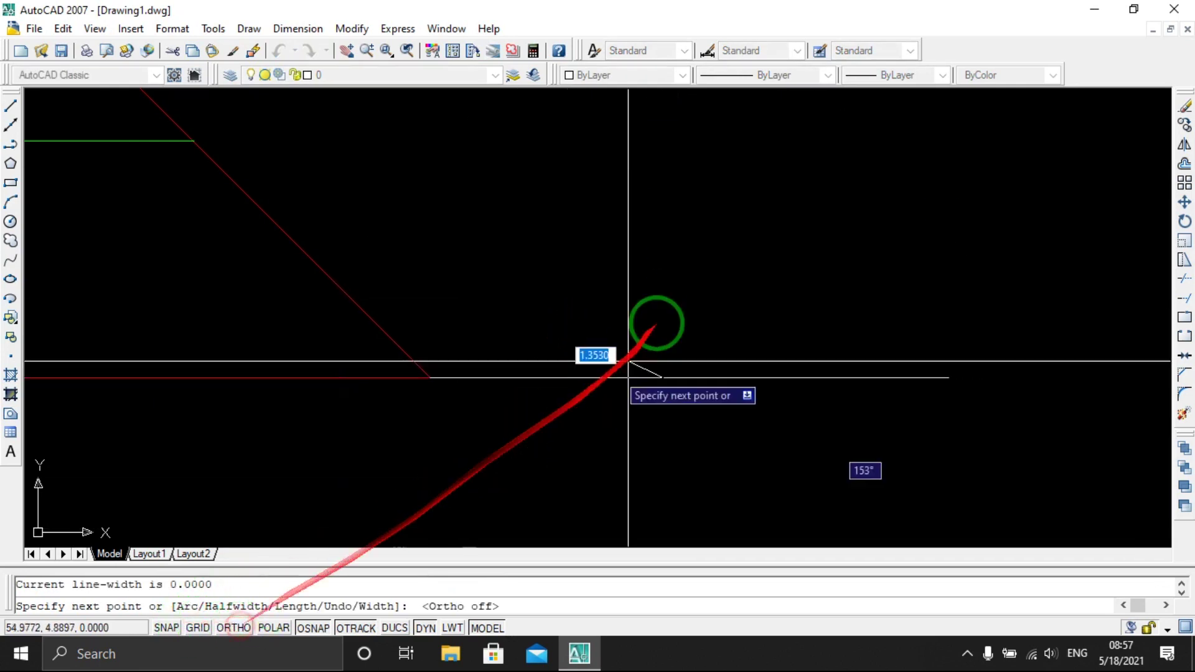
pyautogui.click(600, 325)
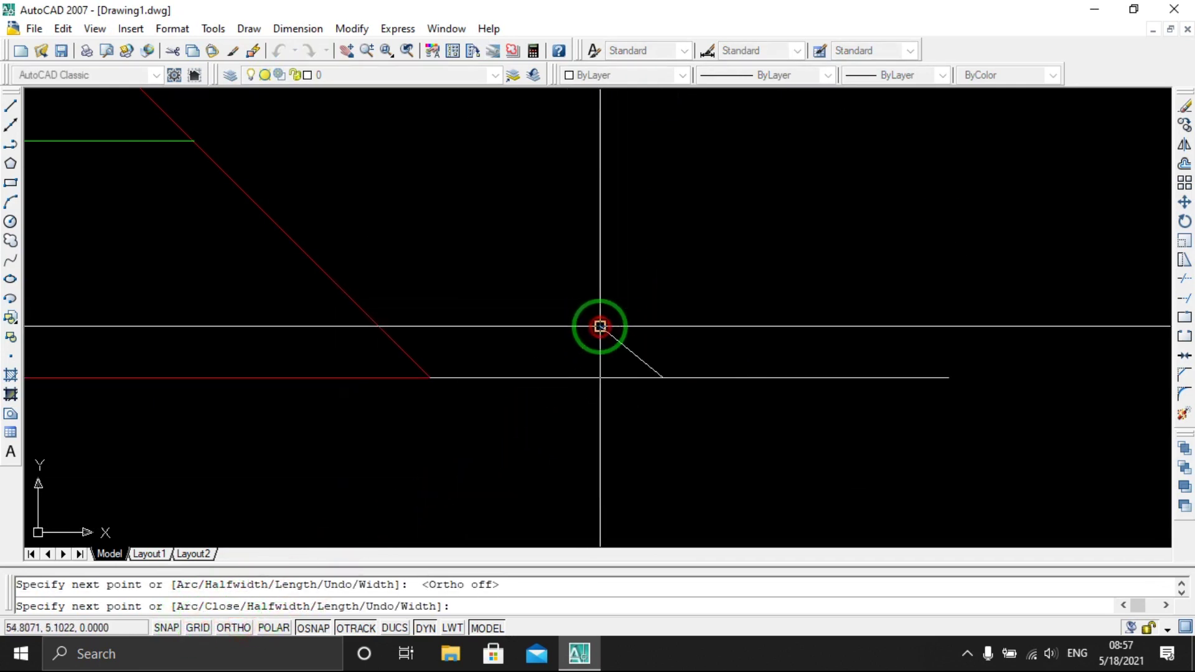
pyautogui.click(710, 326)
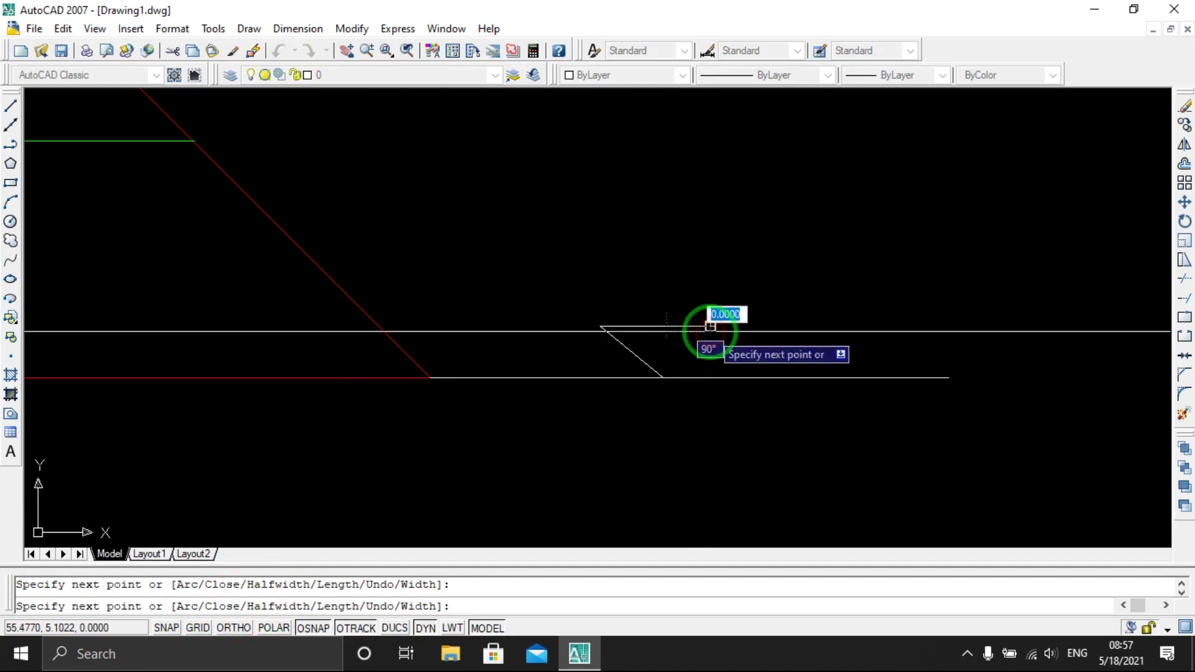
pyautogui.press('Escape')
pyautogui.scroll(3, 697, 353)
# Mirror the half-marker about a vertical axis, keeping the original, forming an inverted triangle
pyautogui.click(662, 334)
pyautogui.click(595, 235)
pyautogui.write('mi')
pyautogui.press('Return')
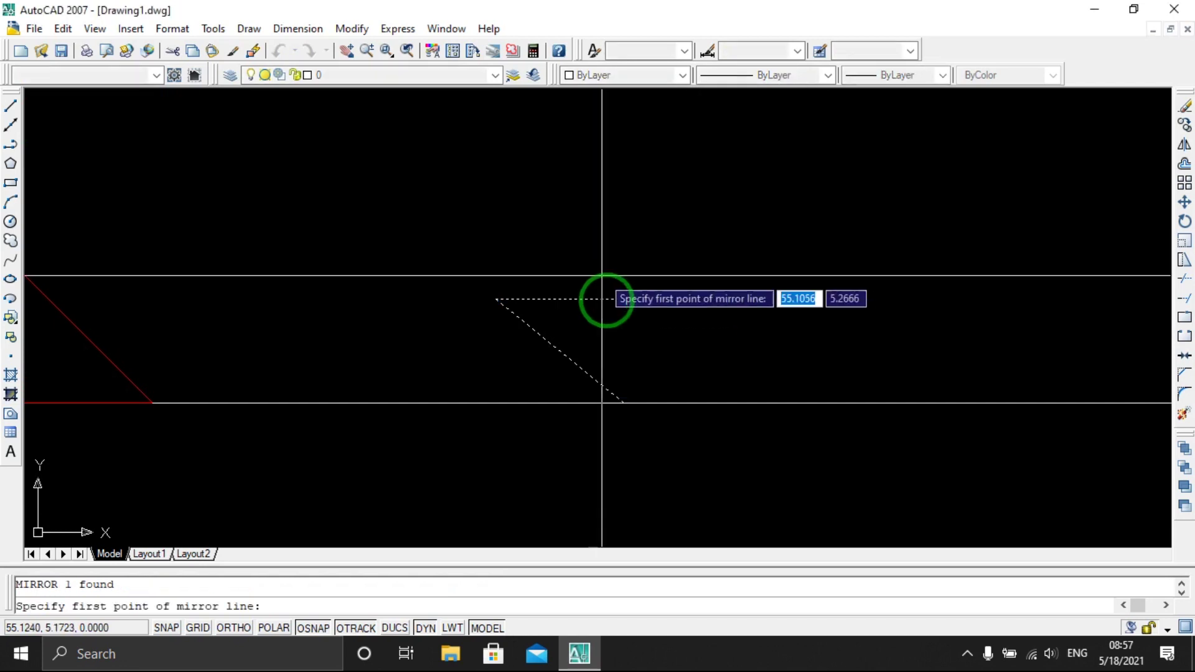
pyautogui.click(624, 403)
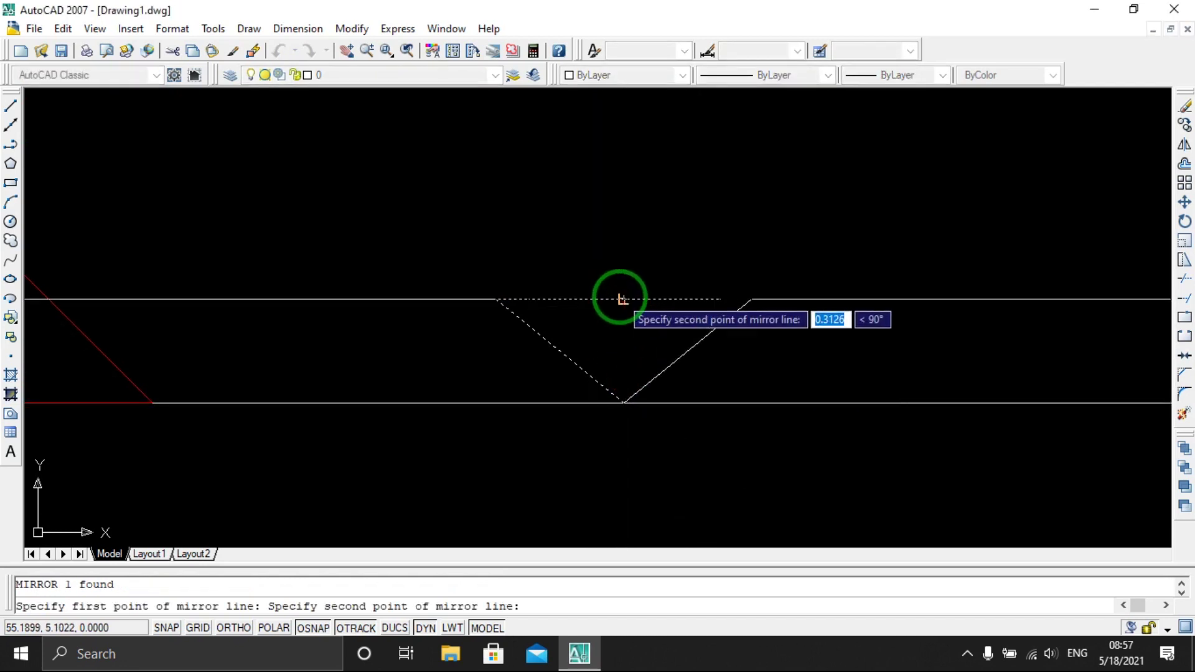
pyautogui.click(622, 300)
pyautogui.press('Return')
pyautogui.scroll(-2, 680, 360)
pyautogui.scroll(-2, 660, 364)
pyautogui.moveTo(729, 380); pyautogui.dragTo(712, 386, button='middle')
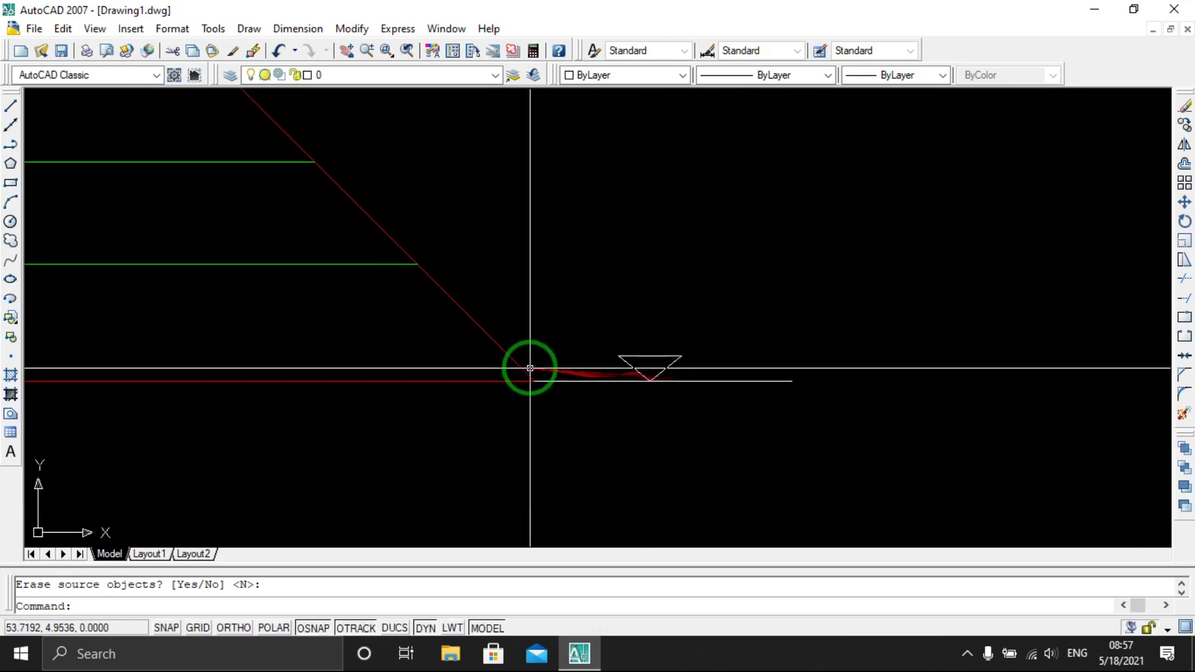
pyautogui.click(173, 29)
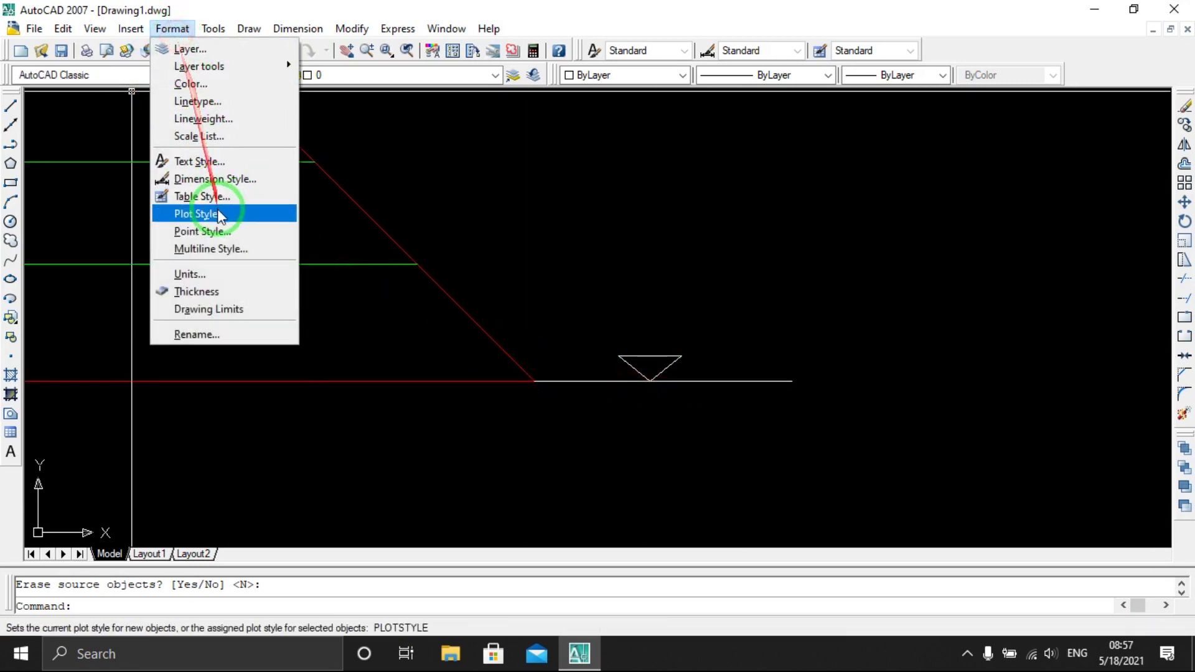
# Switch the Standard text style's font to Verdana, Regular, and apply it
pyautogui.click(224, 163)
pyautogui.click(479, 308)
pyautogui.click(476, 348)
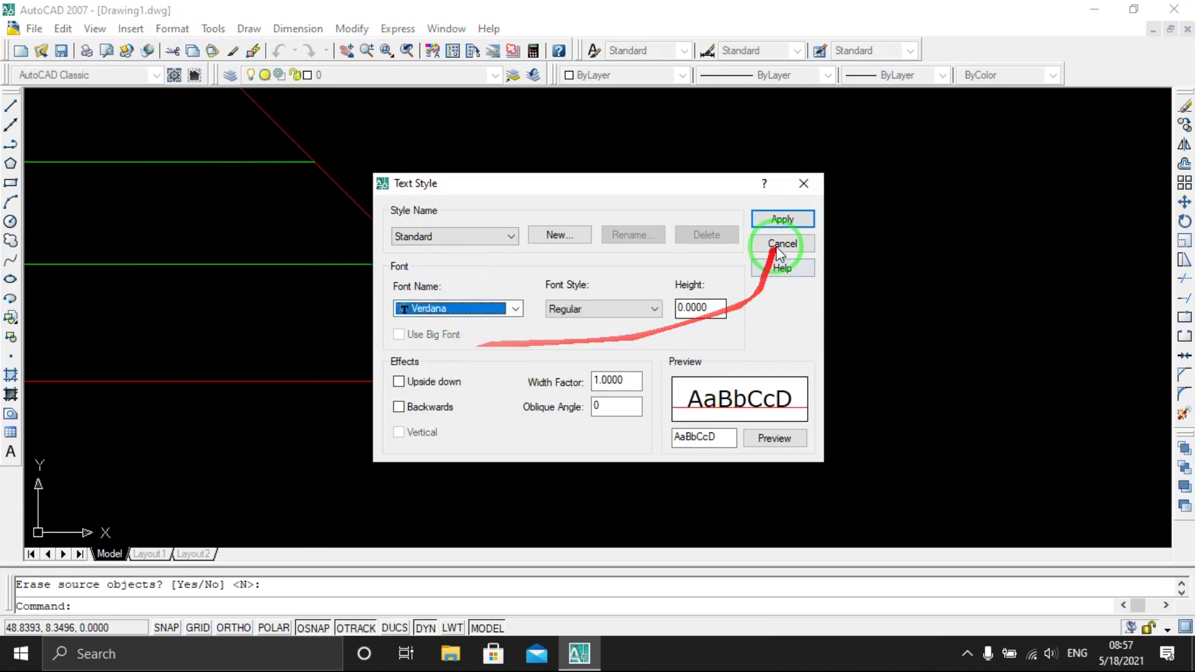
pyautogui.click(783, 220)
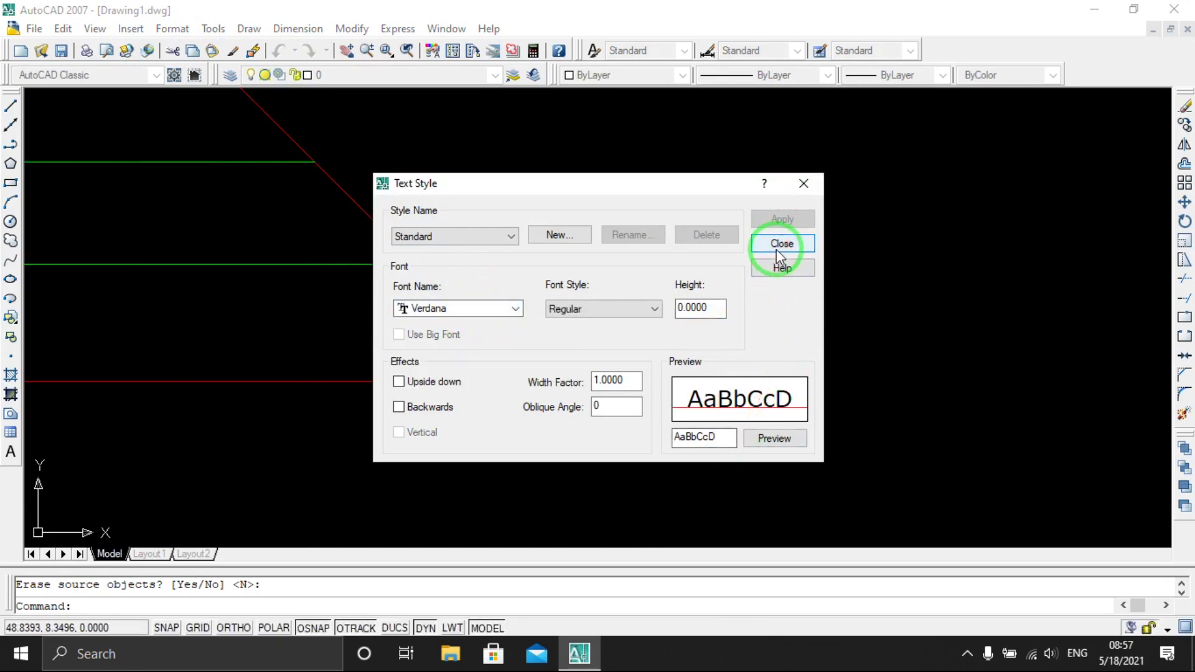
pyautogui.click(777, 246)
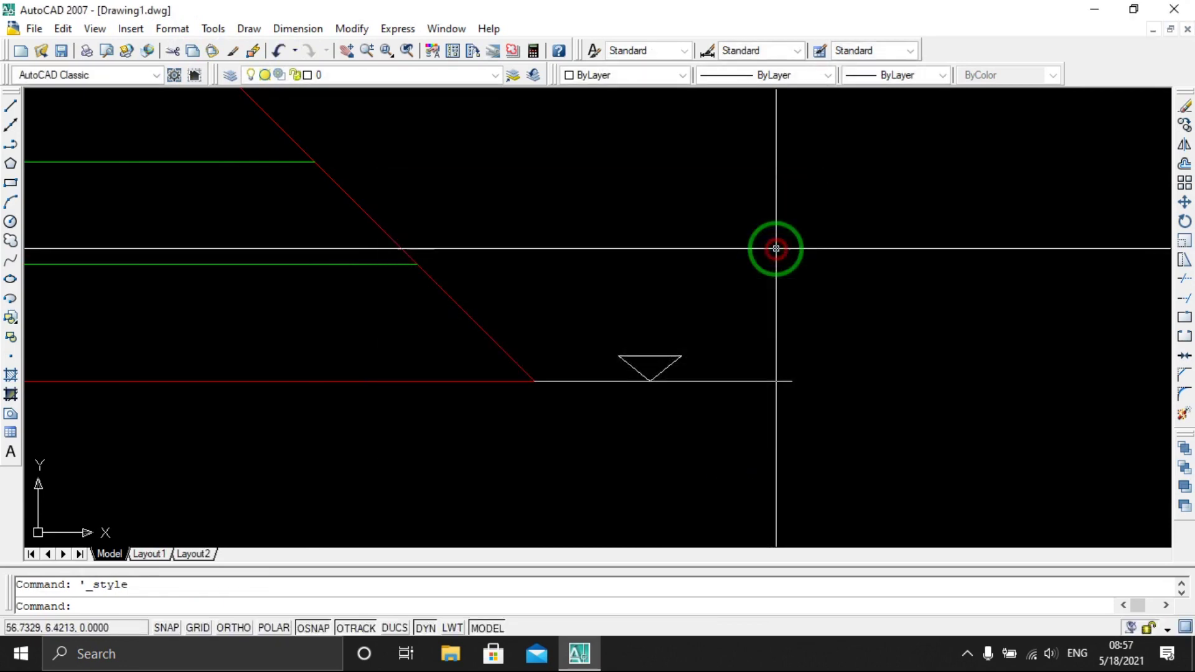
pyautogui.click(10, 453)
# Place the +3.45 label text above the level marker
pyautogui.click(608, 309)
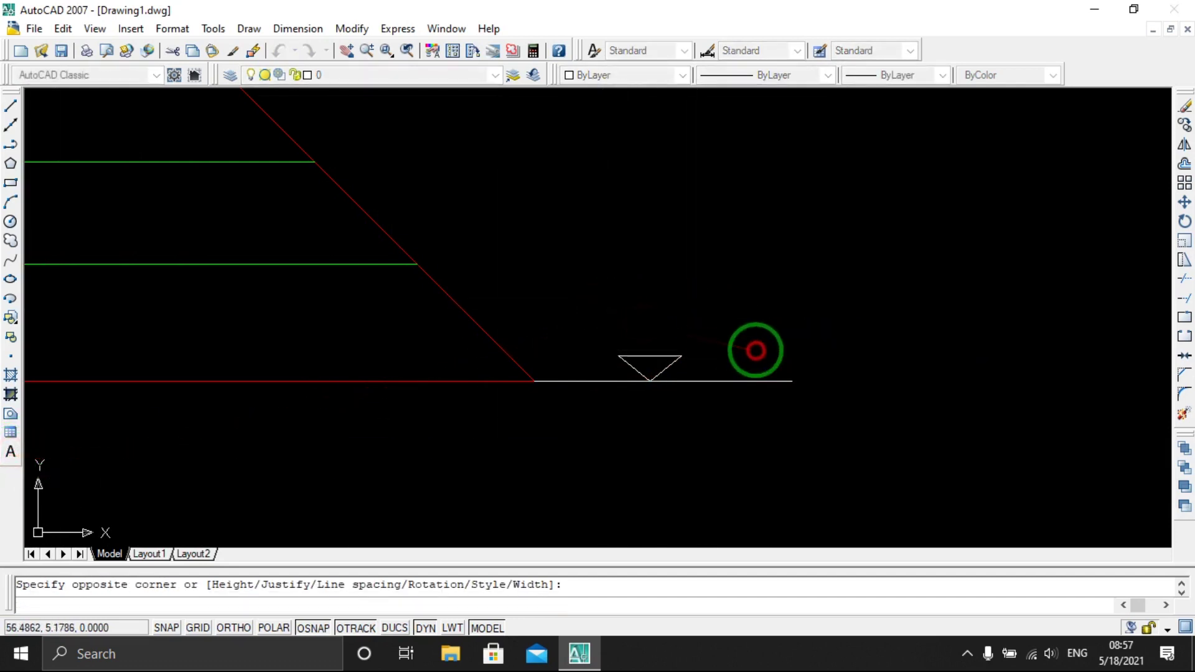
pyautogui.click(757, 351)
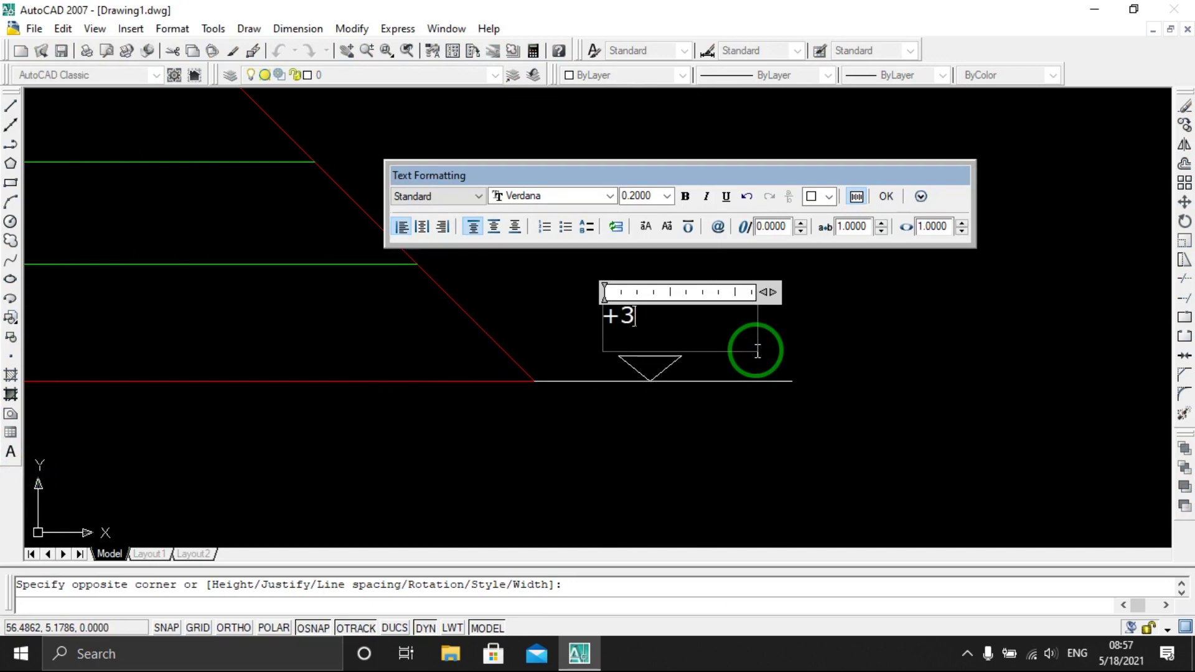
pyautogui.write('+3.45')
pyautogui.click(782, 363)
pyautogui.scroll(1, 641, 330)
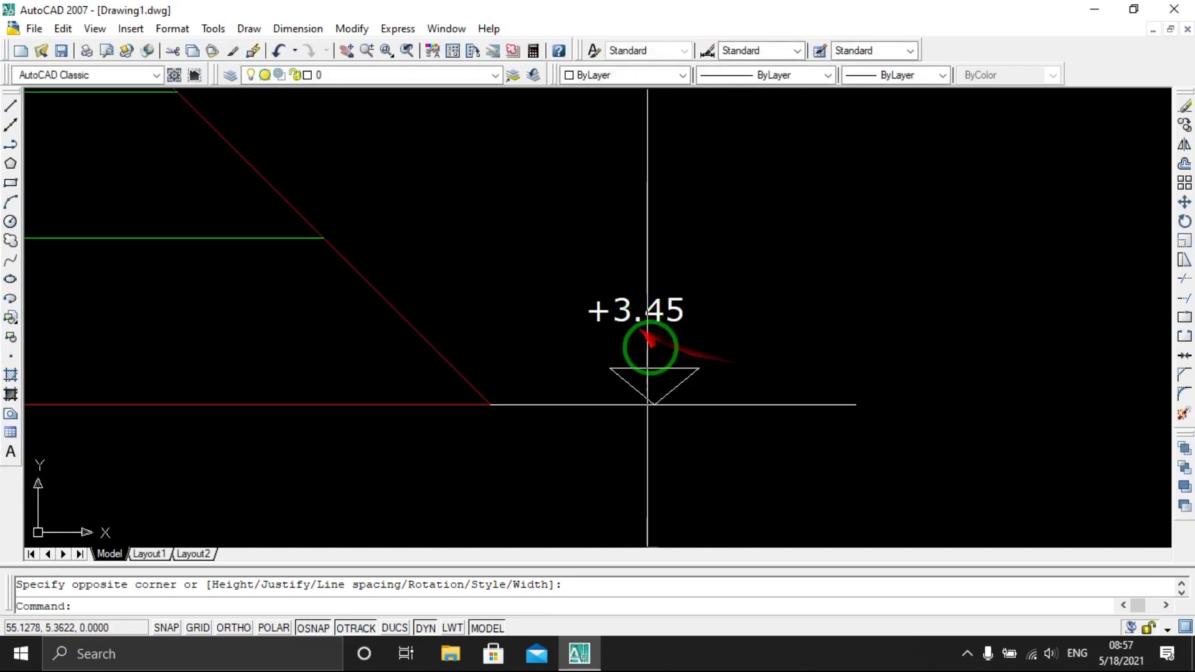
# Move the white level line further to the right
pyautogui.moveTo(758, 435); pyautogui.dragTo(732, 390)
pyautogui.press('m')
pyautogui.press('Return')
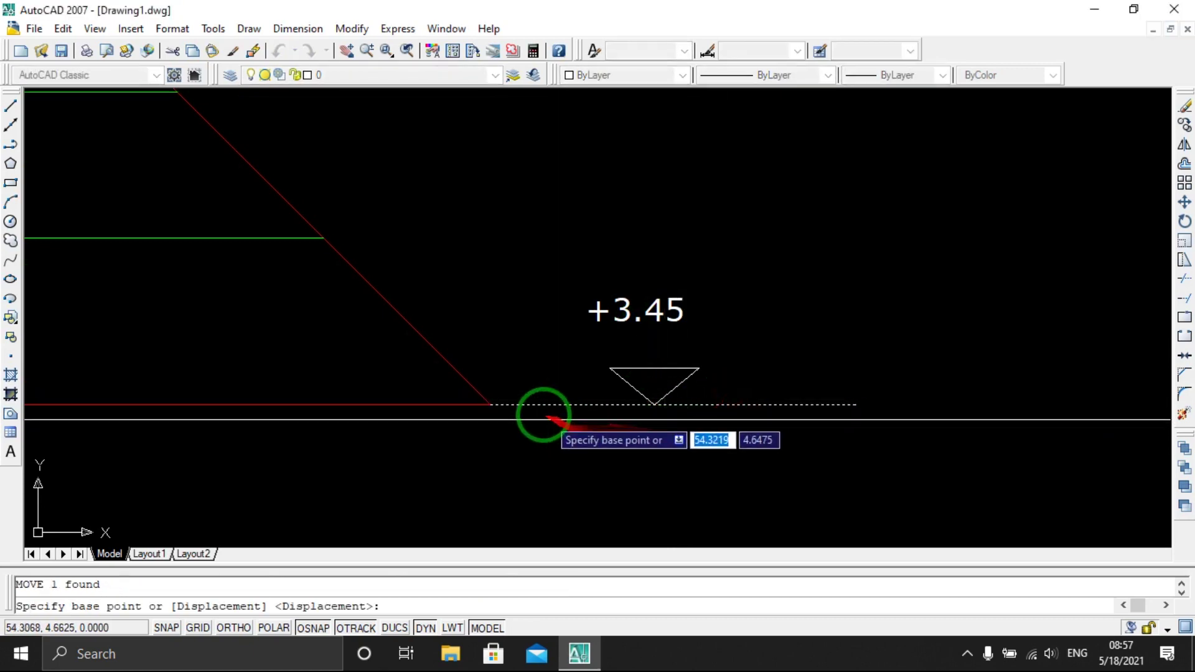
pyautogui.click(492, 405)
pyautogui.click(582, 405)
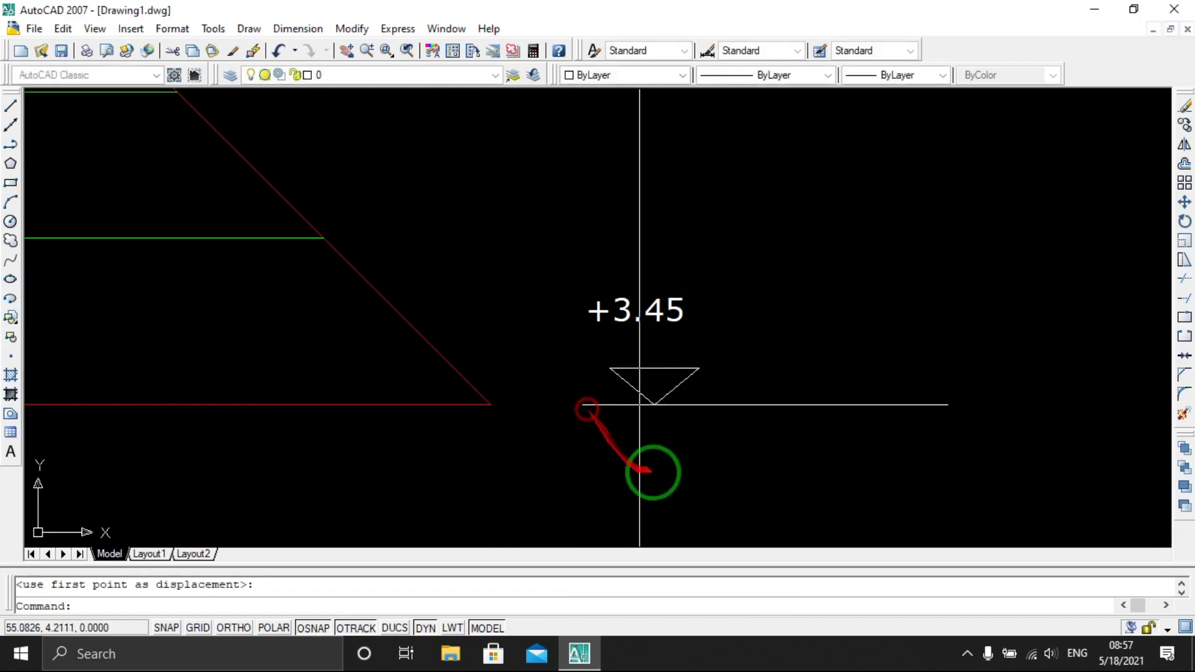
# Scale up the +3.45 label to a larger size
pyautogui.scroll(2, 683, 385)
pyautogui.moveTo(683, 385); pyautogui.dragTo(628, 318)
pyautogui.write('sc')
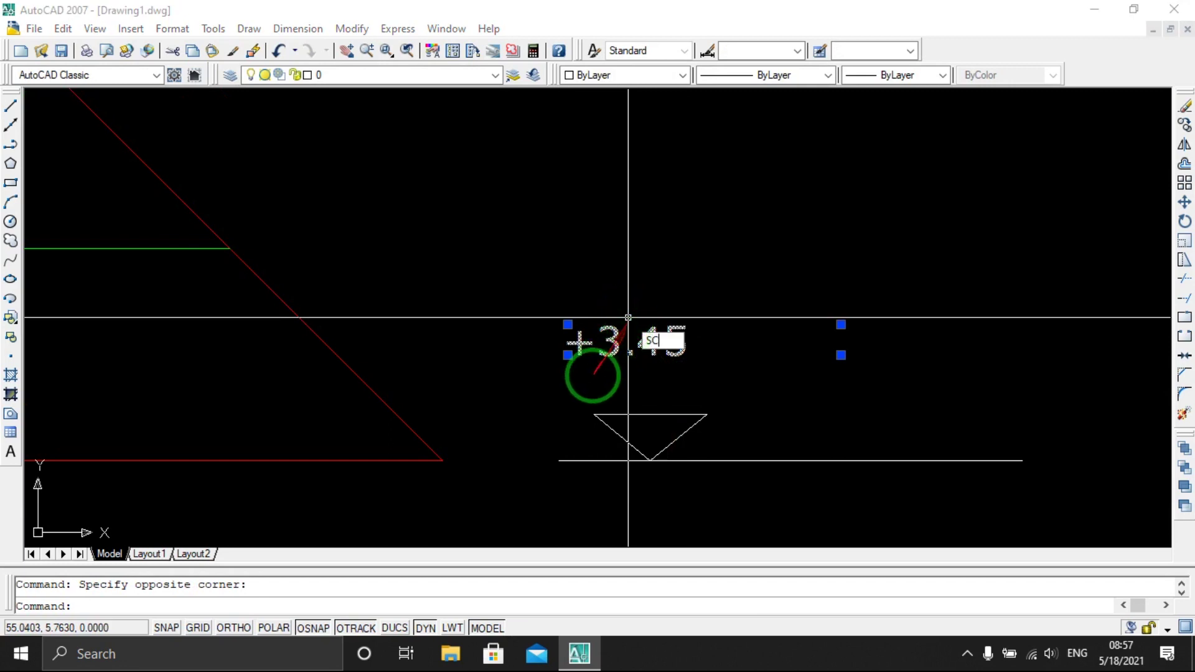
pyautogui.press('Return')
pyautogui.click(588, 358)
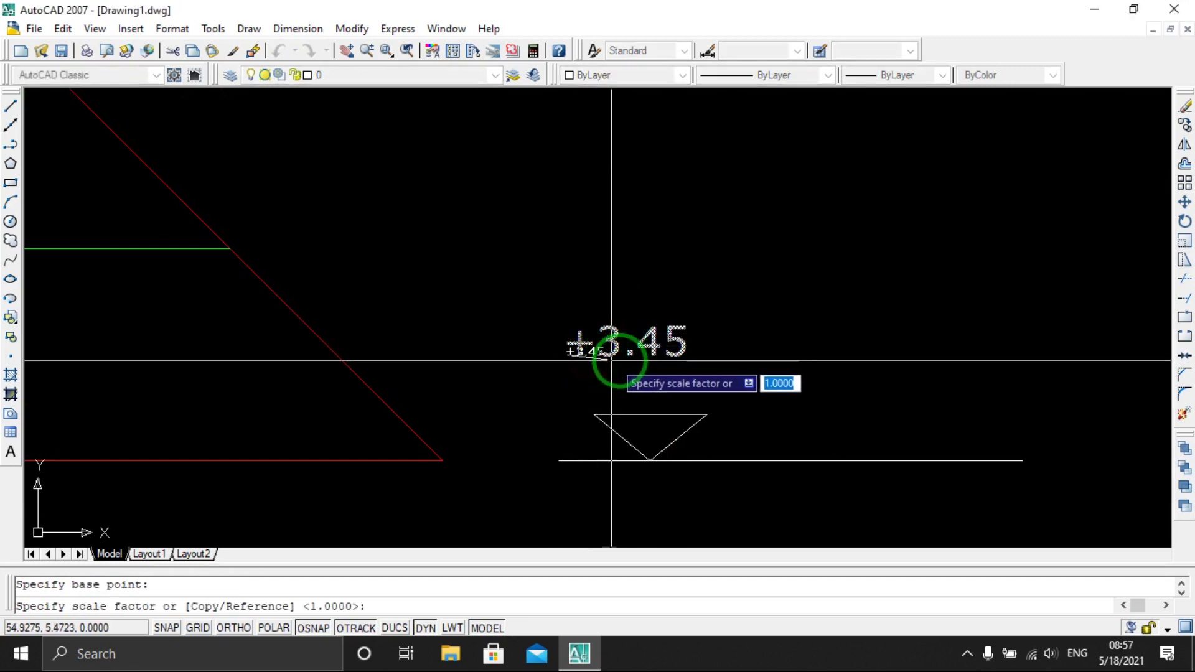
pyautogui.click(772, 360)
# Move the enlarged +3.45 label down onto the marker beside the triangle's corner
pyautogui.moveTo(726, 360); pyautogui.dragTo(688, 322)
pyautogui.write('m')
pyautogui.press('Return')
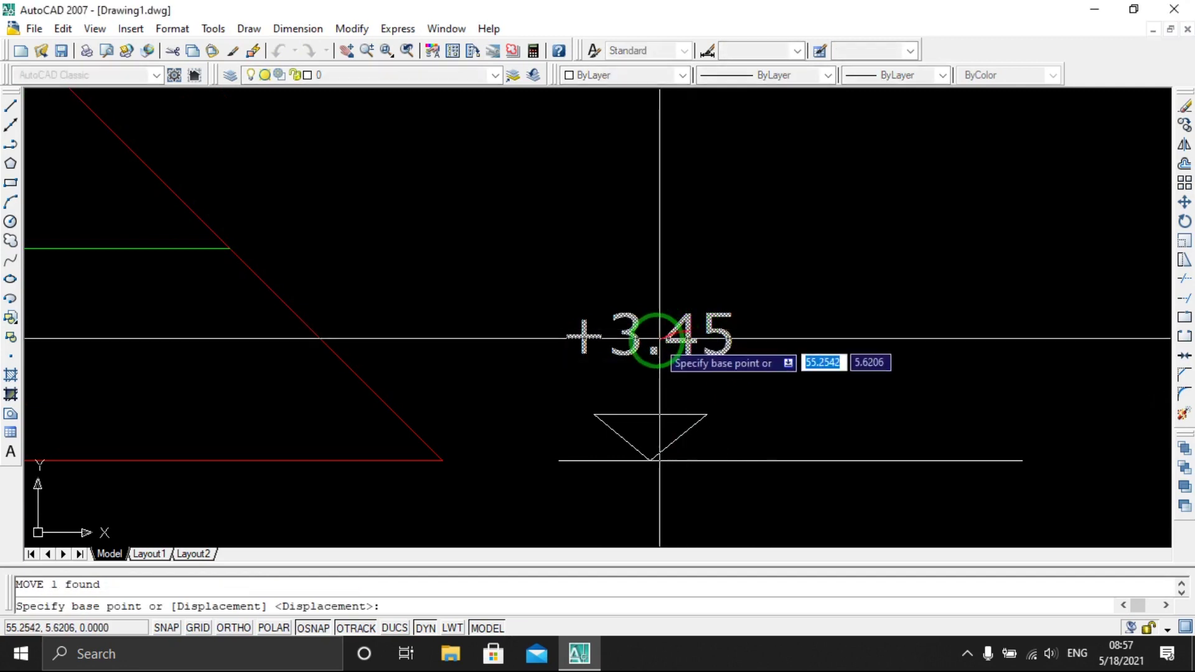
pyautogui.click(657, 341)
pyautogui.click(655, 386)
pyautogui.scroll(-3, 655, 386)
pyautogui.scroll(-3, 720, 405)
pyautogui.moveTo(650, 387); pyautogui.dragTo(666, 446, button='middle')
pyautogui.scroll(2, 679, 447)
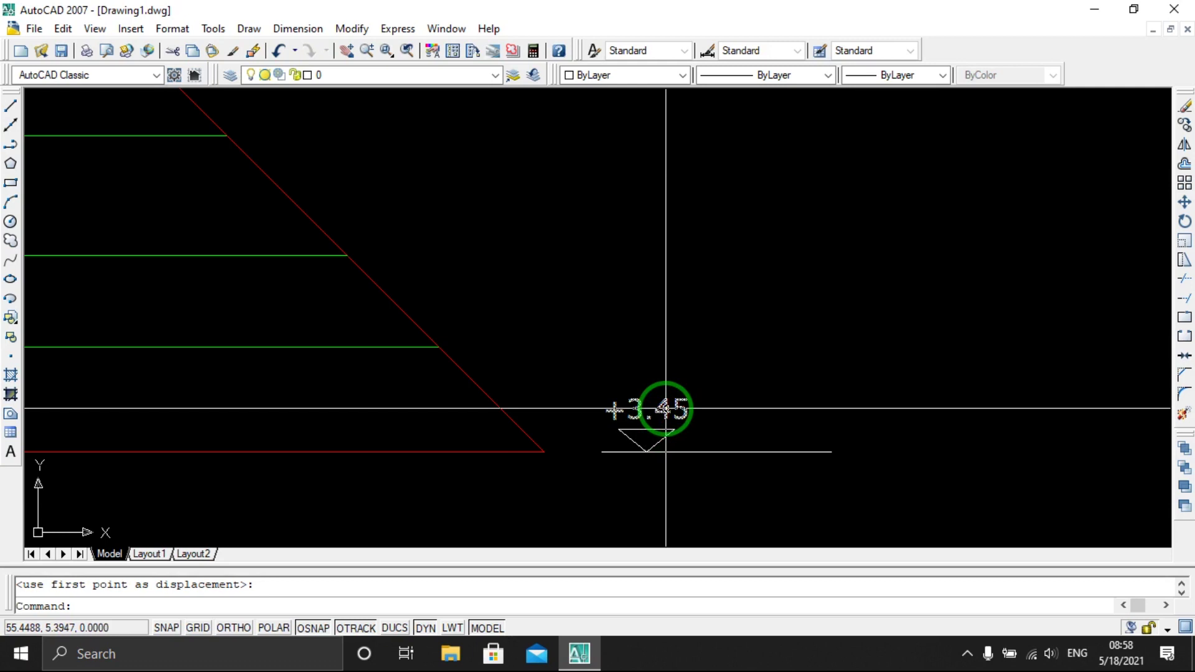
pyautogui.scroll(-2, 647, 430)
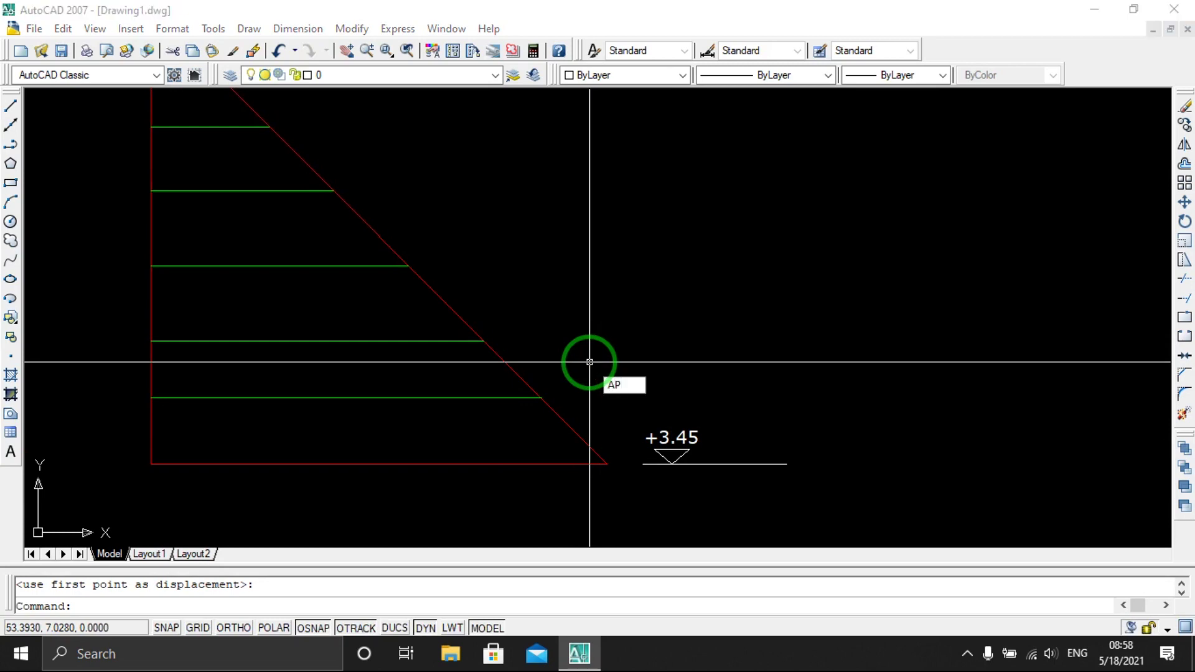
# Load the LAUTAPI ELV routine through the application loader, then close the loader
pyautogui.press('Return')
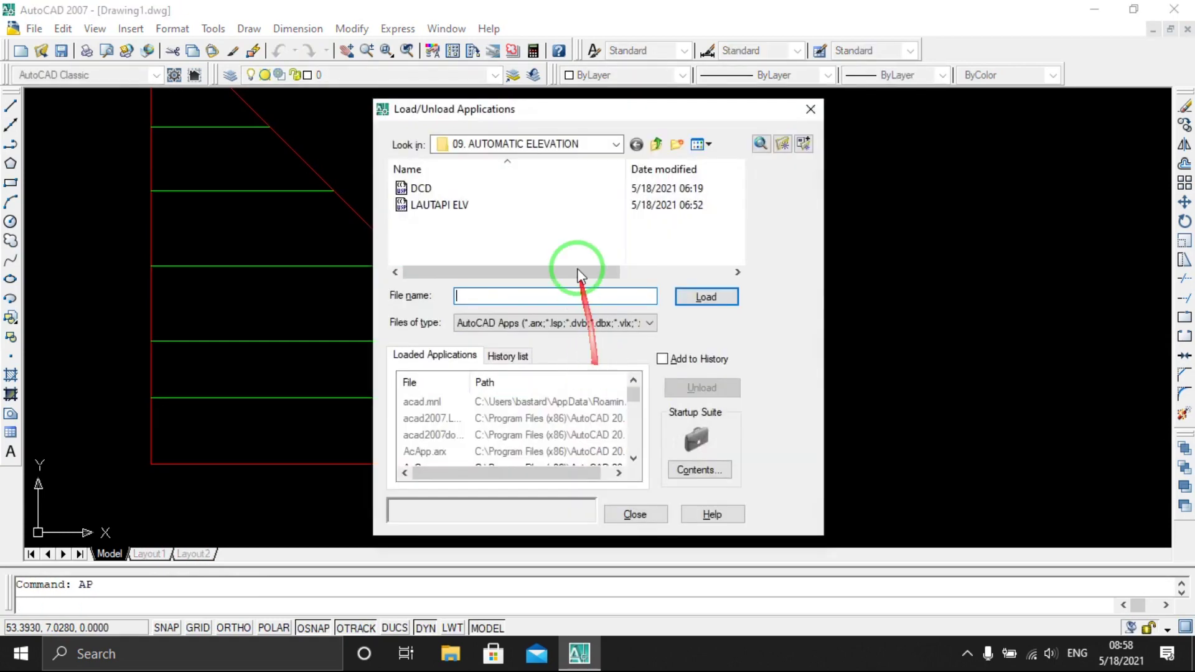
pyautogui.click(436, 207)
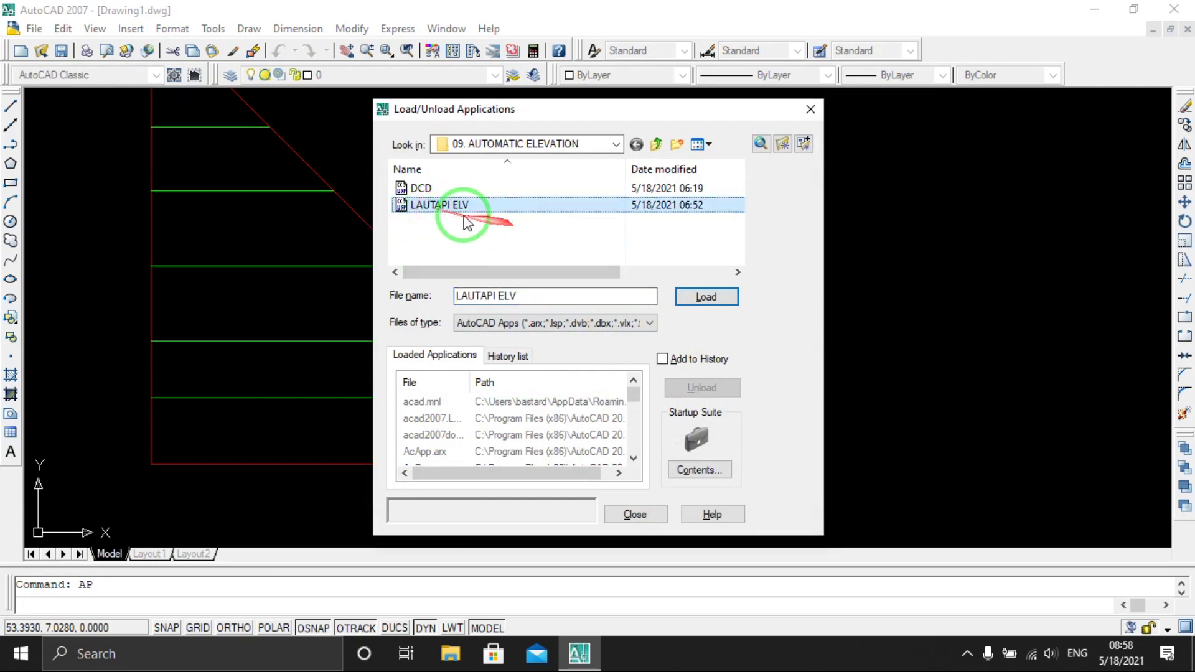
pyautogui.click(709, 299)
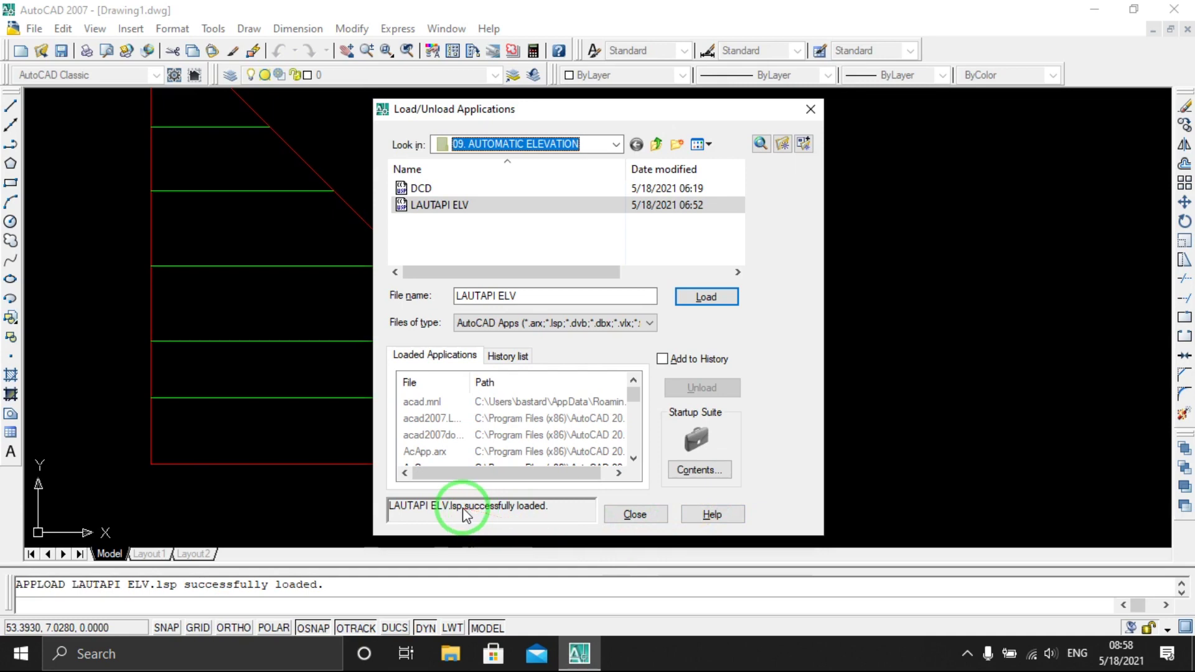
pyautogui.click(635, 514)
pyautogui.scroll(2, 706, 427)
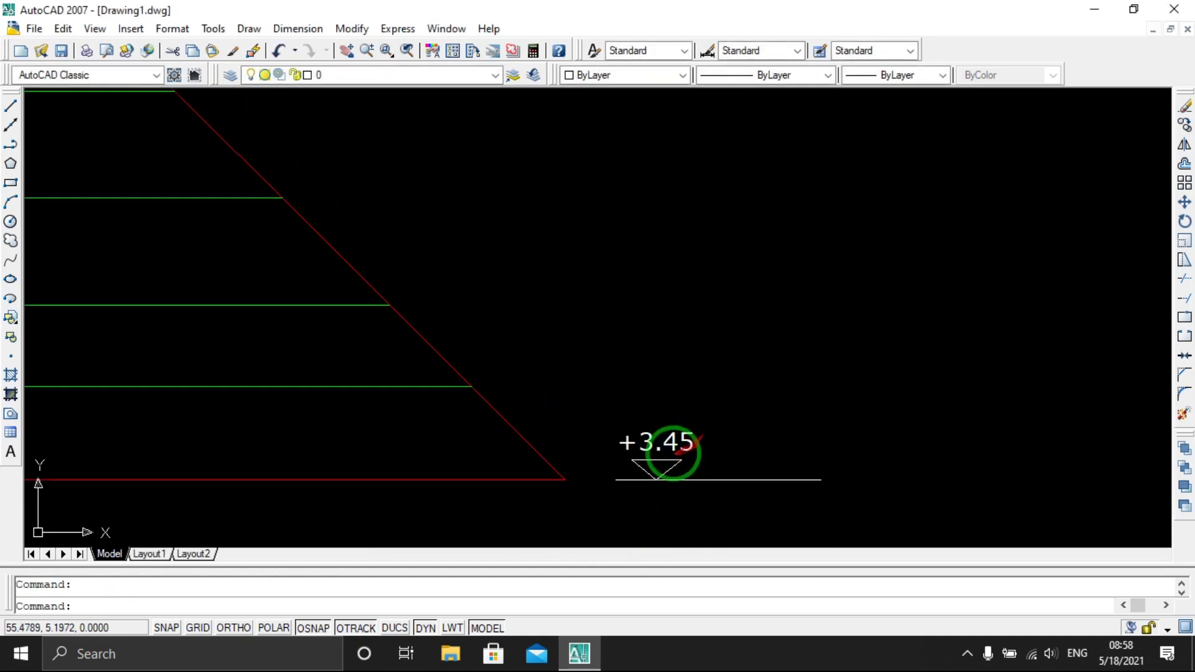
# Run the LAUTAPIELV elevation labelling routine
pyautogui.scroll(-2, 651, 432)
pyautogui.moveTo(618, 360); pyautogui.dragTo(609, 428, button='middle')
pyautogui.write('LA')
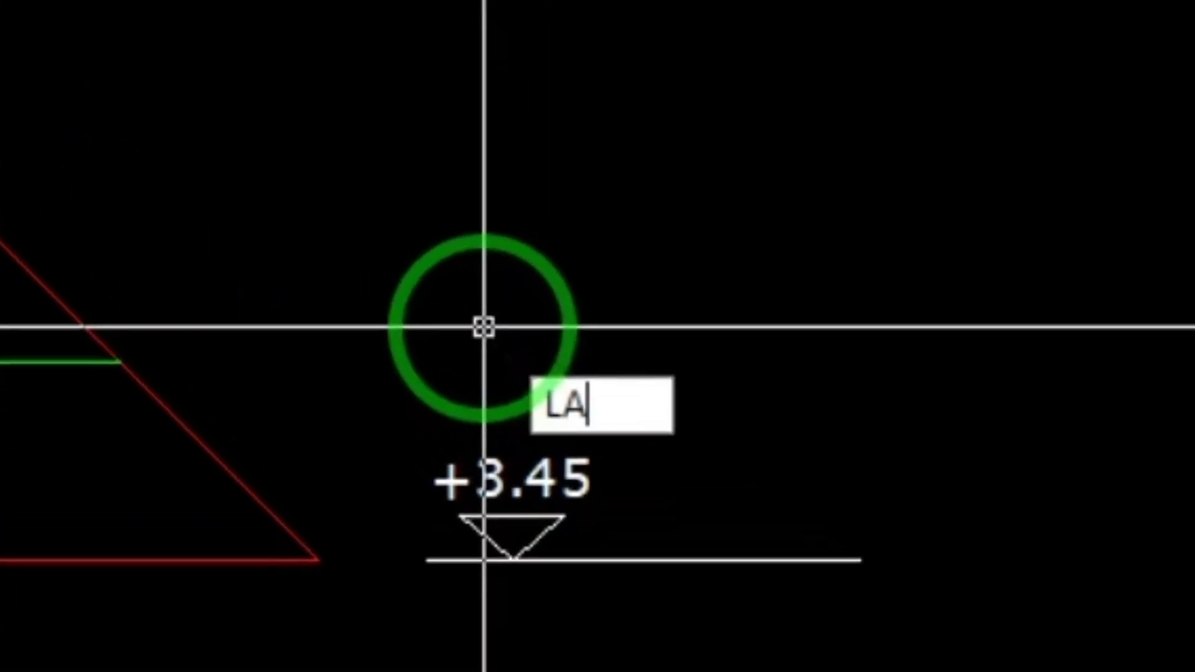
pyautogui.write('UT')
pyautogui.write('API')
pyautogui.write('ELV')
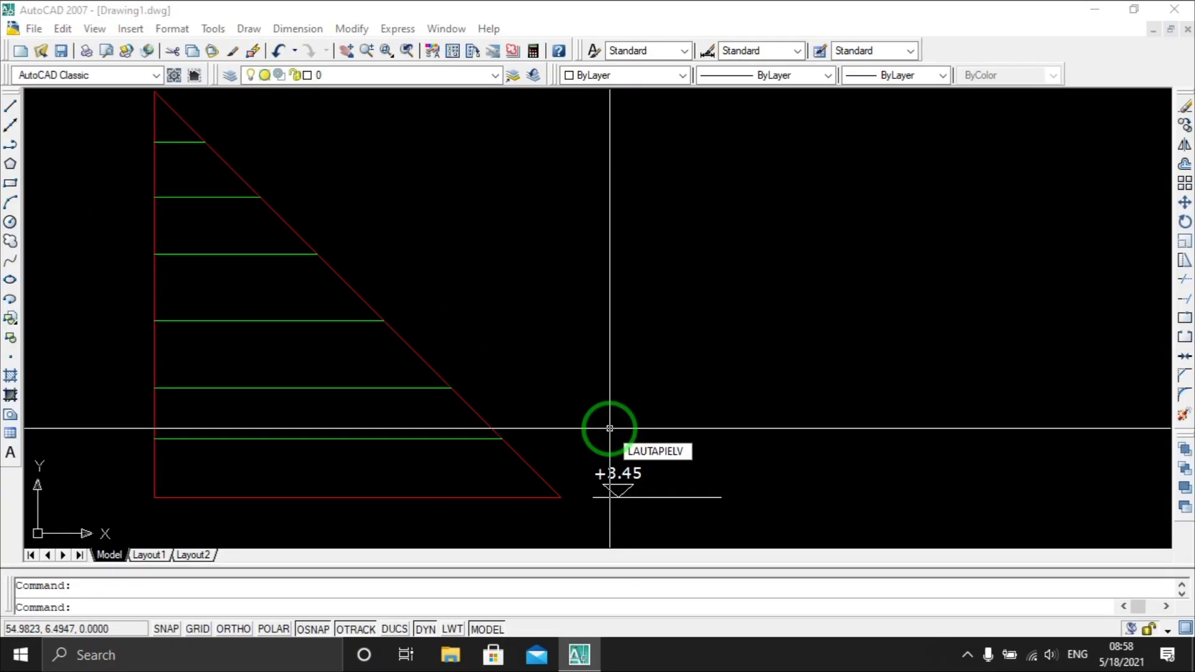
pyautogui.press('Return')
pyautogui.scroll(1, 607, 475)
pyautogui.scroll(1, 609, 479)
pyautogui.scroll(1, 603, 436)
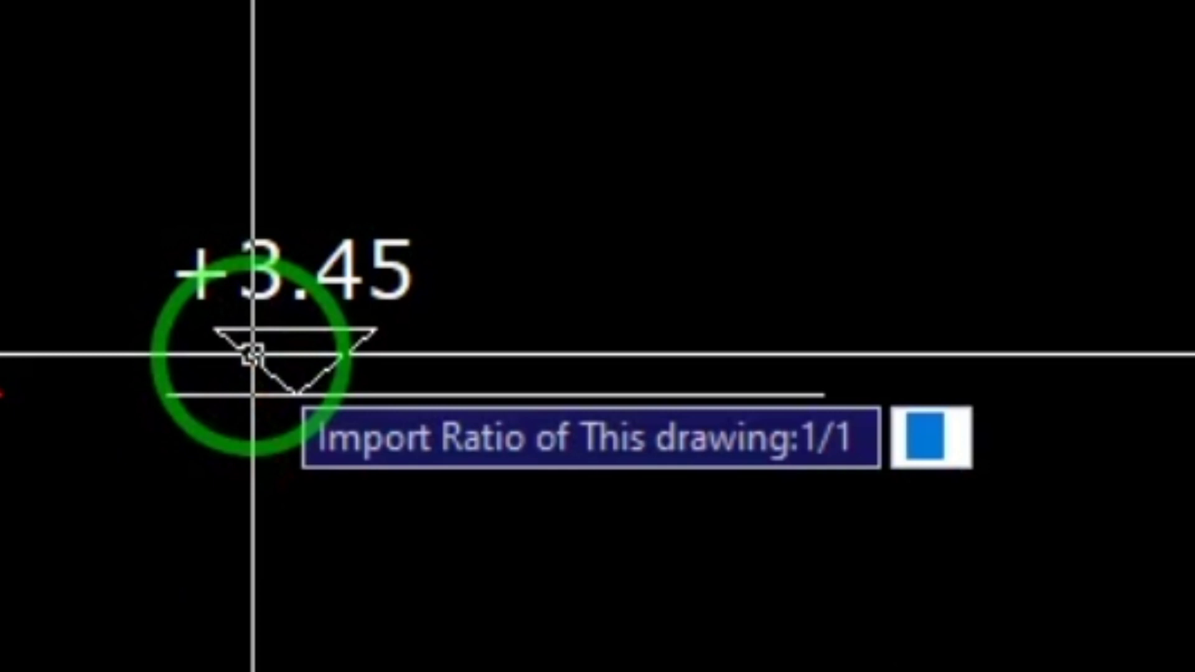
# Enter a 1/1 drawing ratio and window-select the +3.45 marker as the template
pyautogui.write('1')
pyautogui.press('Return')
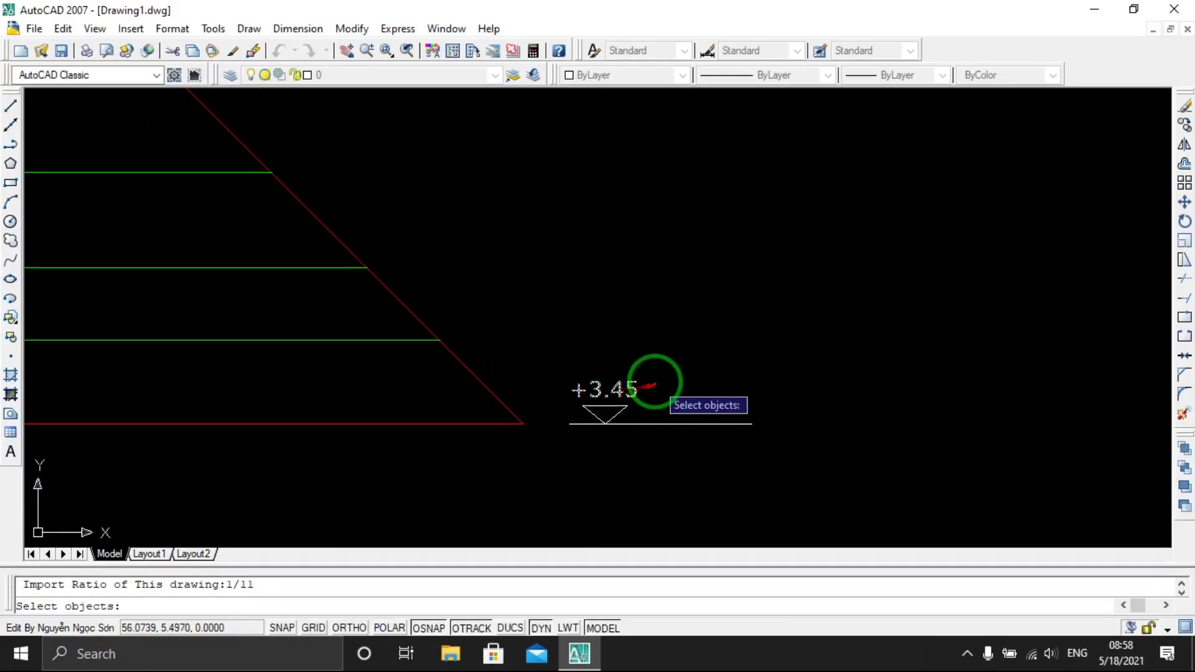
pyautogui.click(712, 463)
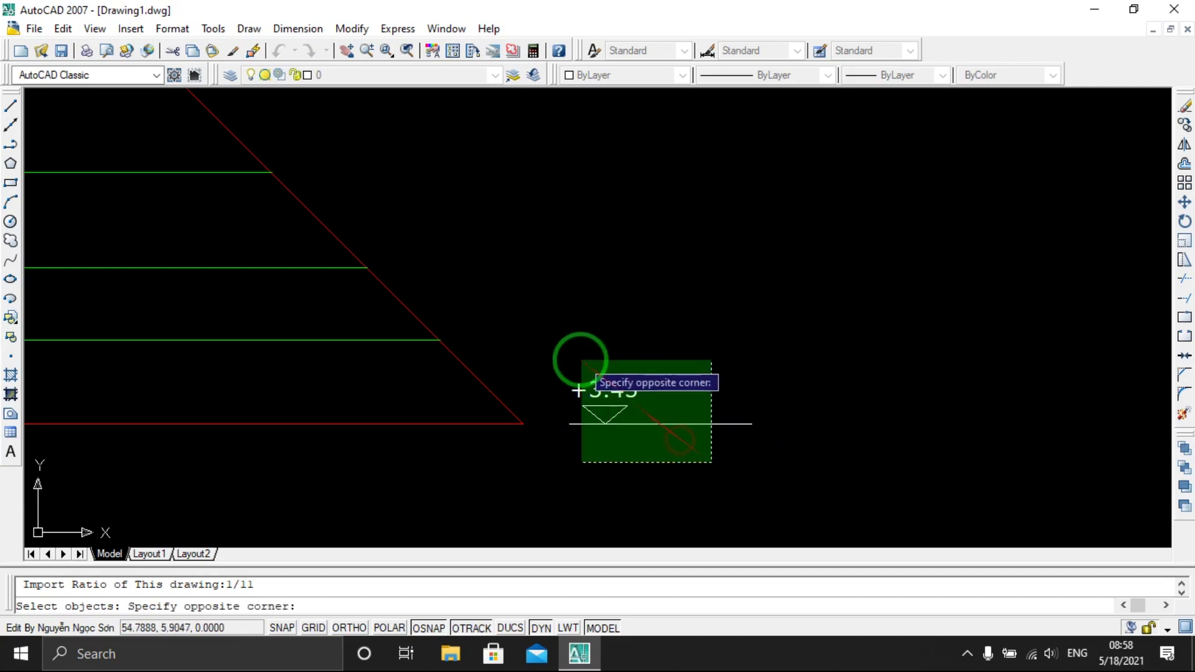
pyautogui.click(551, 352)
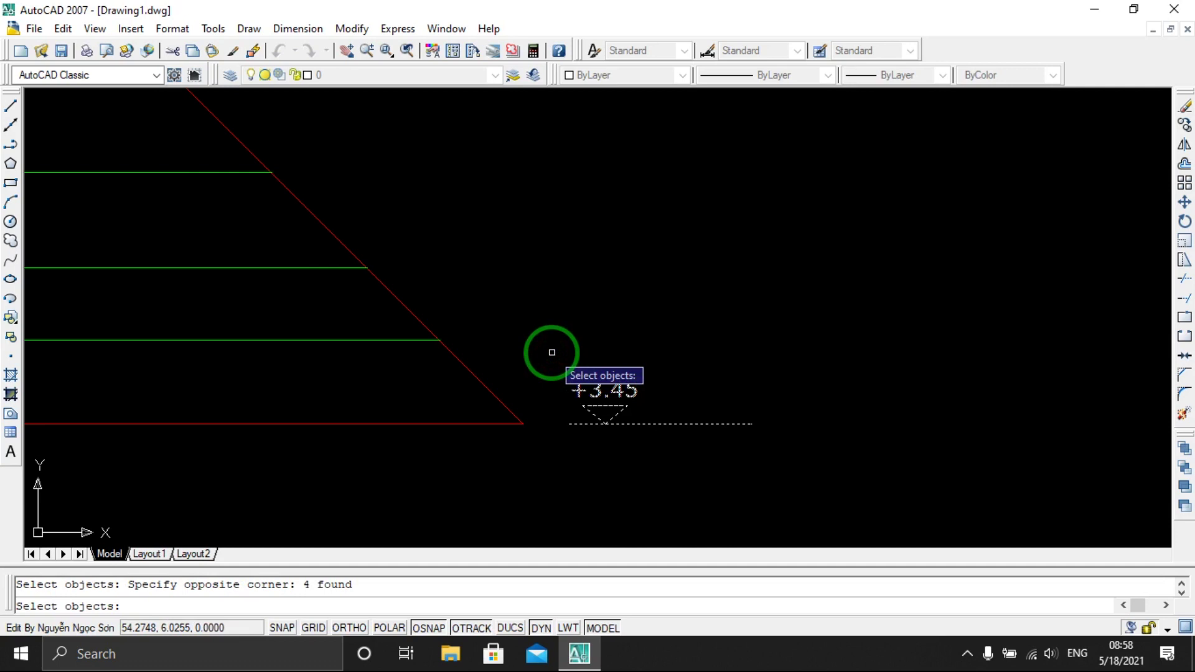
pyautogui.press('Return')
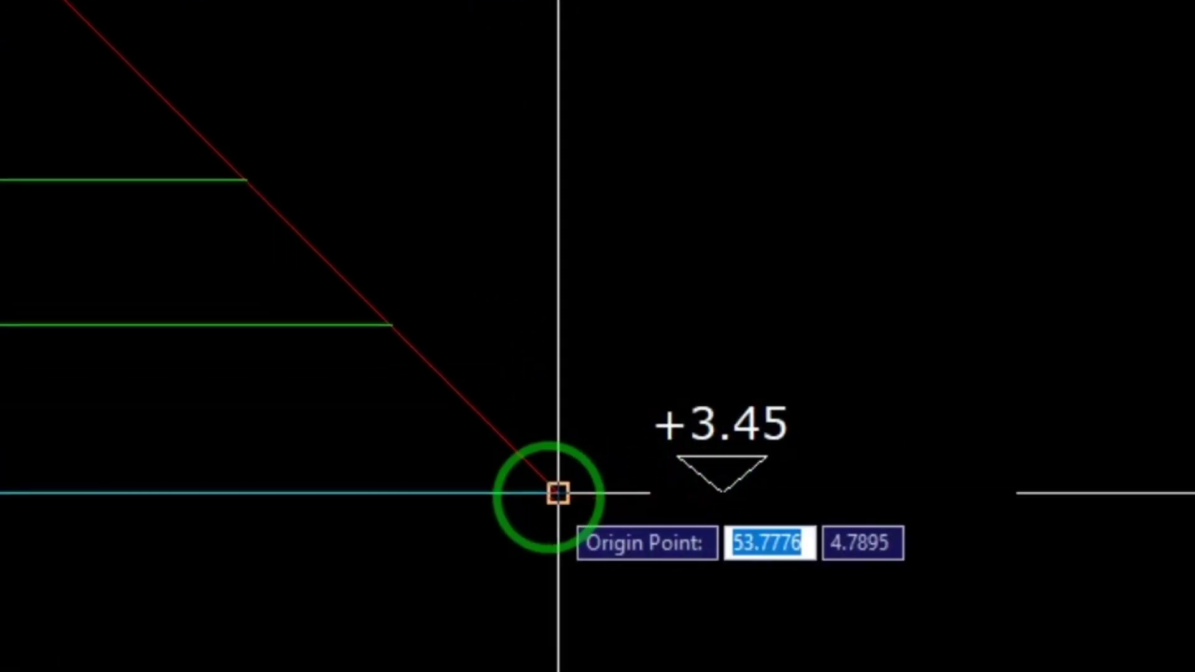
# Set the origin at the triangle's bottom corner and label the lowest green line +4.89
pyautogui.click(558, 494)
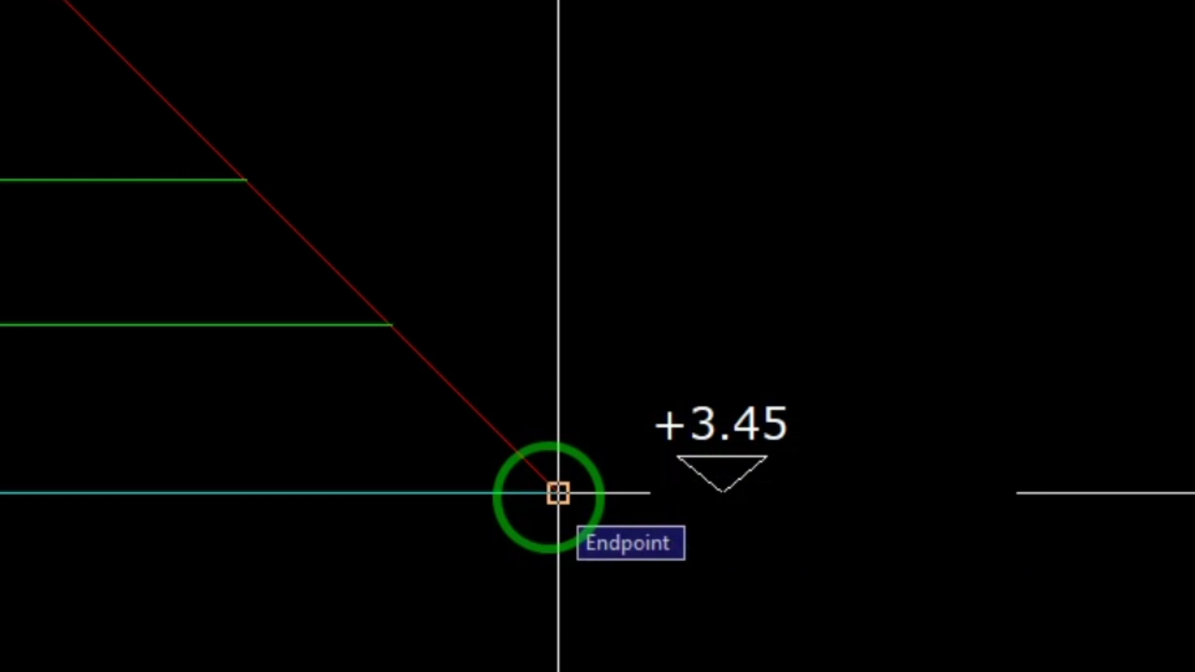
pyautogui.click(558, 494)
pyautogui.click(559, 493)
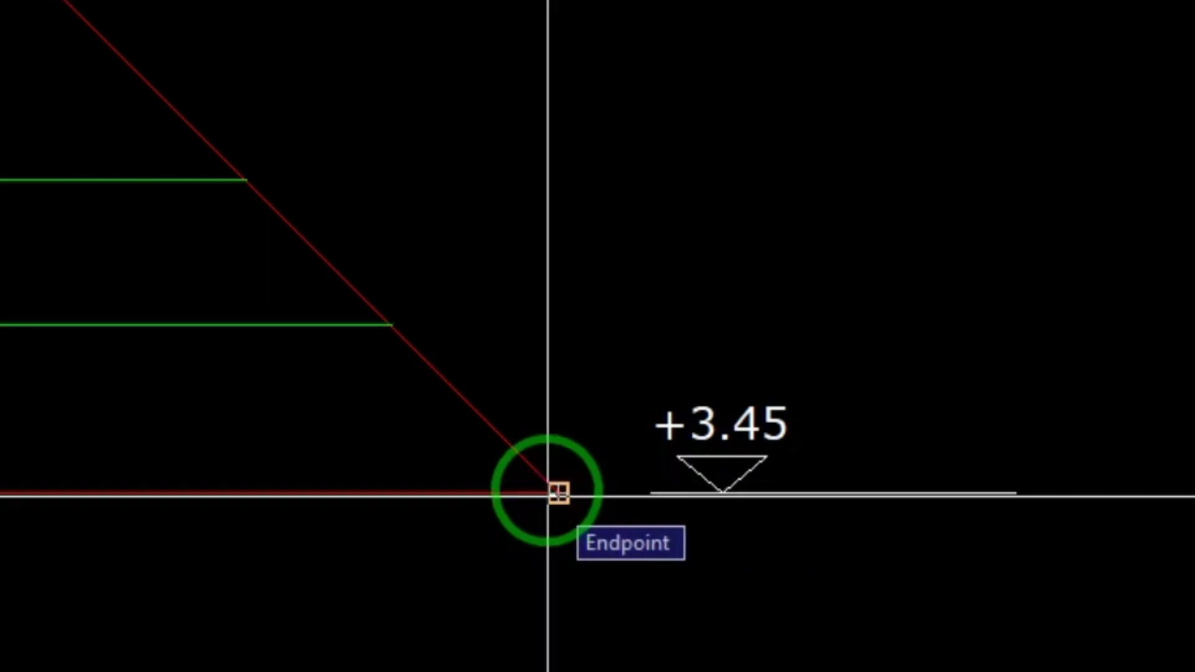
pyautogui.click(392, 324)
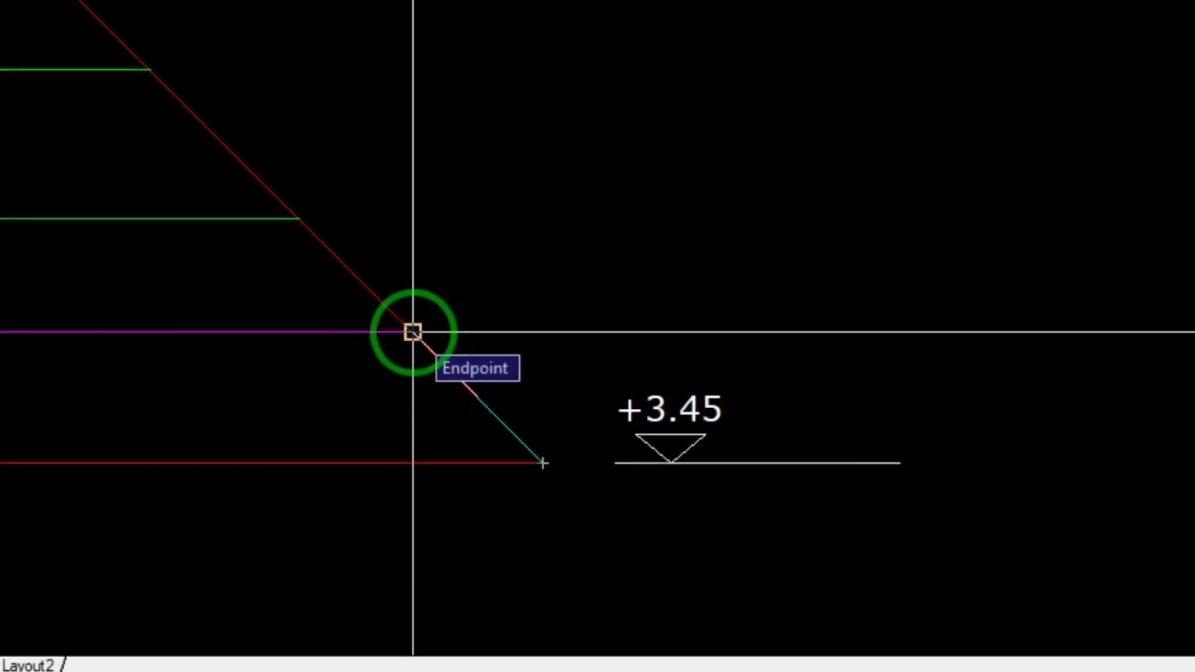
pyautogui.click(392, 325)
# Label the remaining green lines +6.15, +7.80, +9.45, +10.85 and +12.20, then end the routine
pyautogui.moveTo(440, 342); pyautogui.dragTo(526, 381, button='middle')
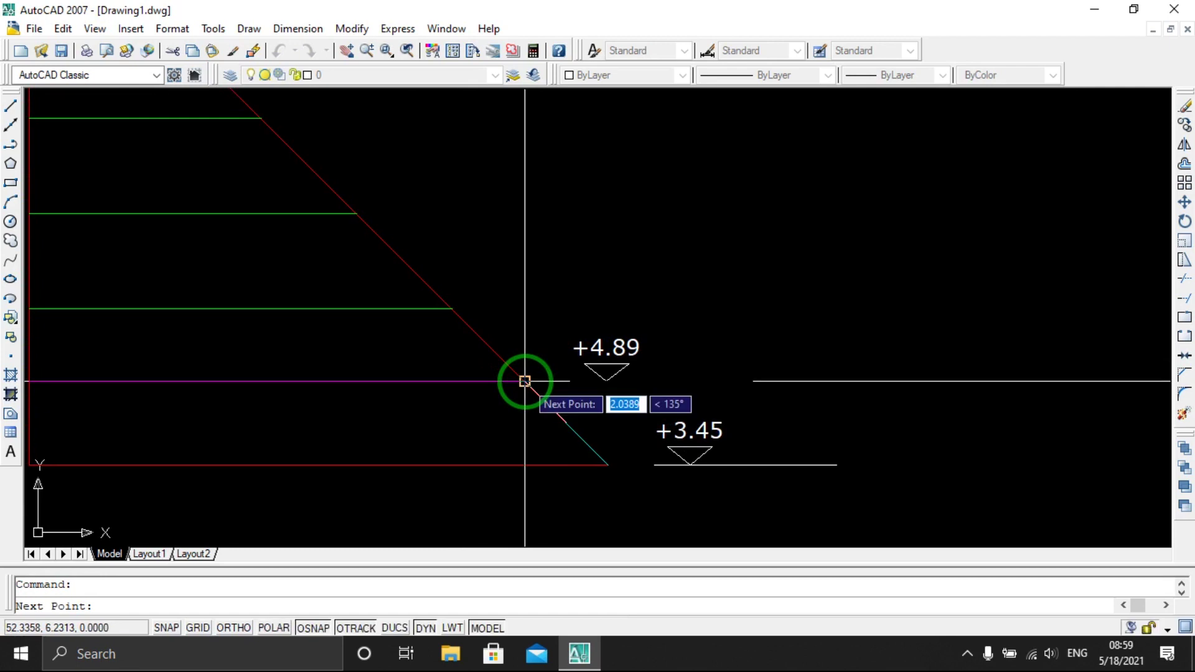
pyautogui.click(449, 305)
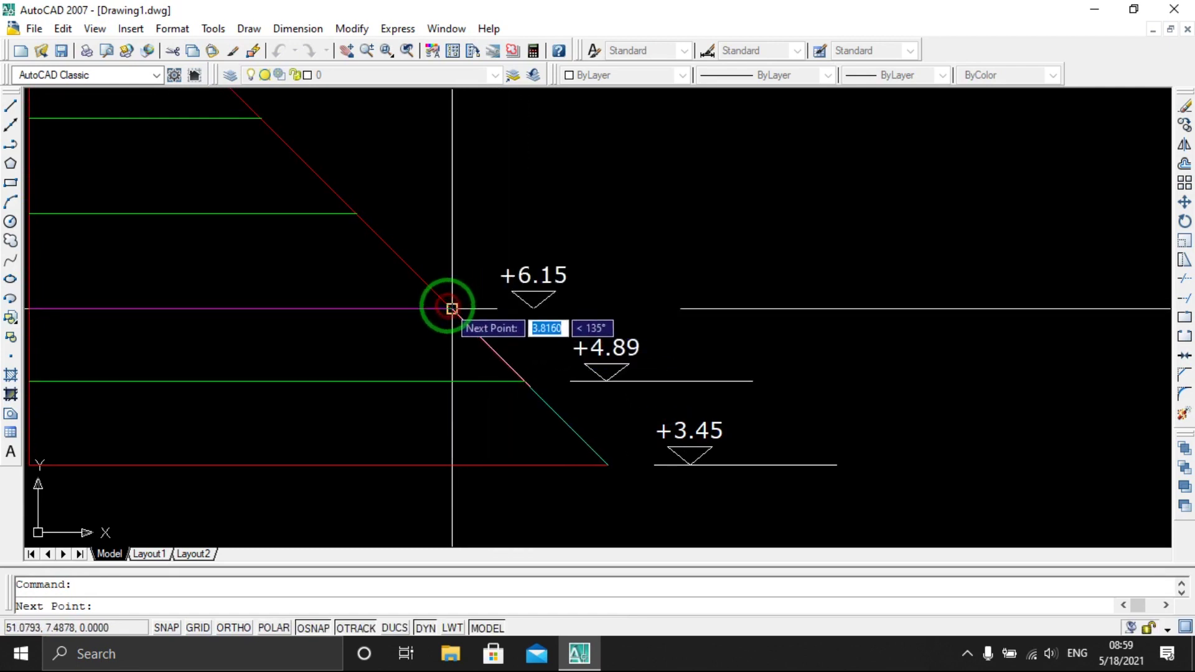
pyautogui.scroll(-4, 448, 305)
pyautogui.moveTo(448, 305); pyautogui.dragTo(502, 360, button='middle')
pyautogui.scroll(2, 483, 328)
pyautogui.click(460, 320)
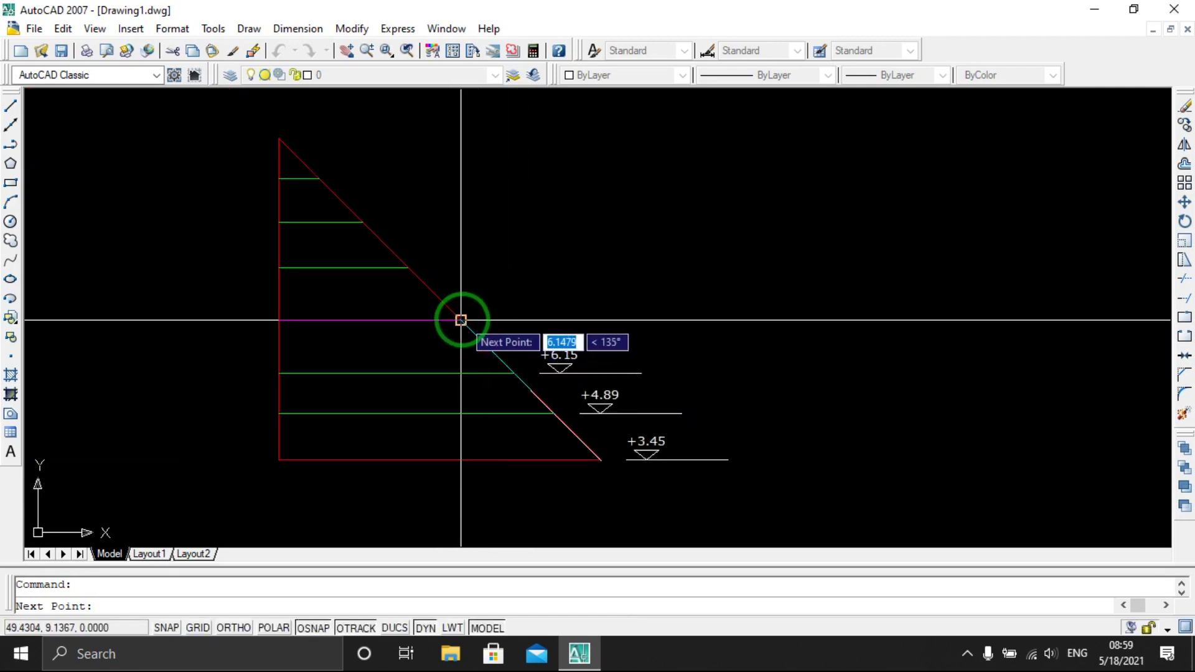
pyautogui.click(407, 267)
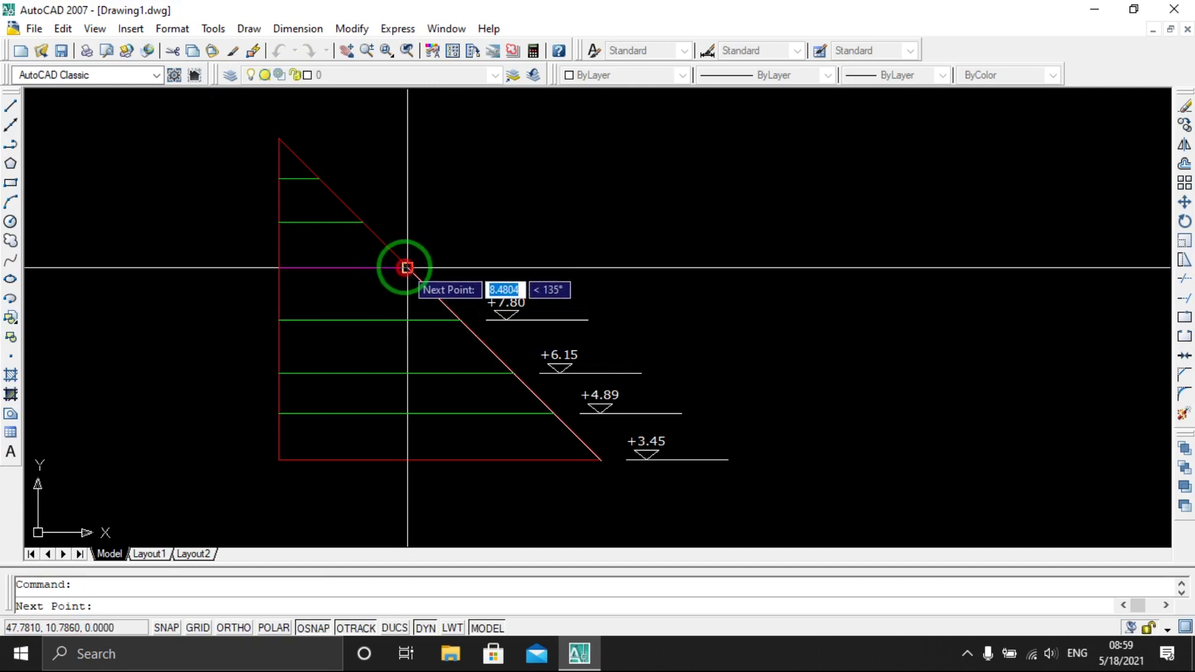
pyautogui.click(362, 222)
pyautogui.click(320, 179)
pyautogui.press('Escape')
pyautogui.scroll(-4, 529, 278)
pyautogui.scroll(3, 476, 235)
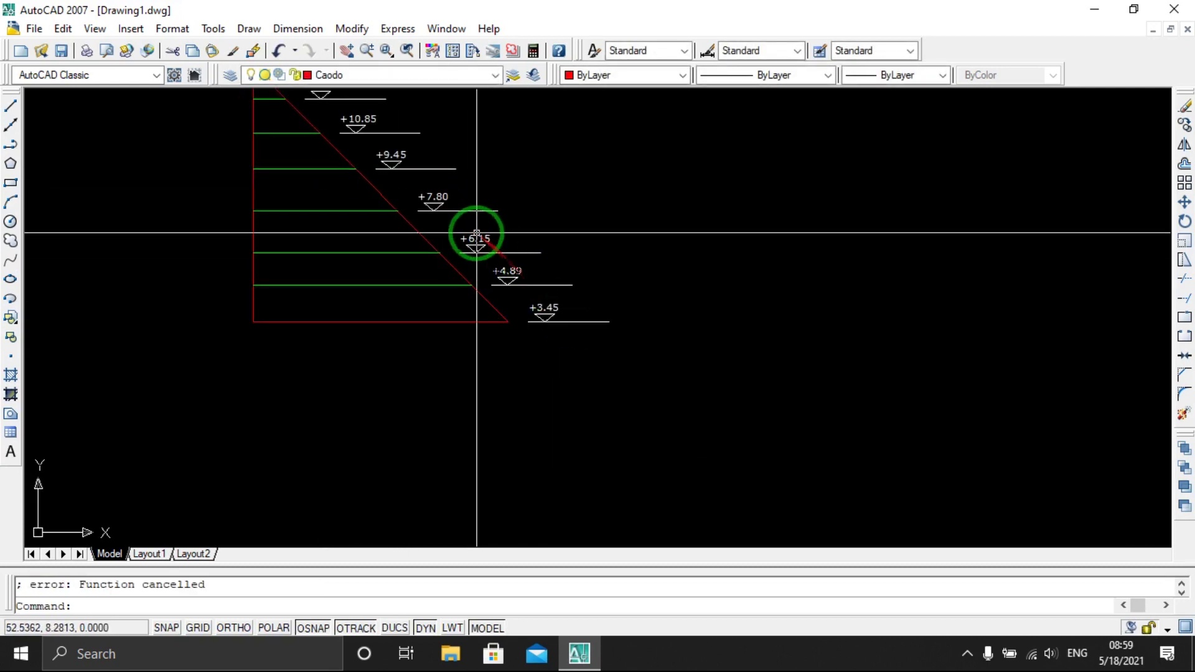
# Add a 1.4417 vertical linear dimension from the red base line to the lowest green line
pyautogui.moveTo(476, 235); pyautogui.dragTo(564, 364, button='middle')
pyautogui.scroll(2, 564, 364)
pyautogui.moveTo(620, 394); pyautogui.dragTo(598, 392, button='middle')
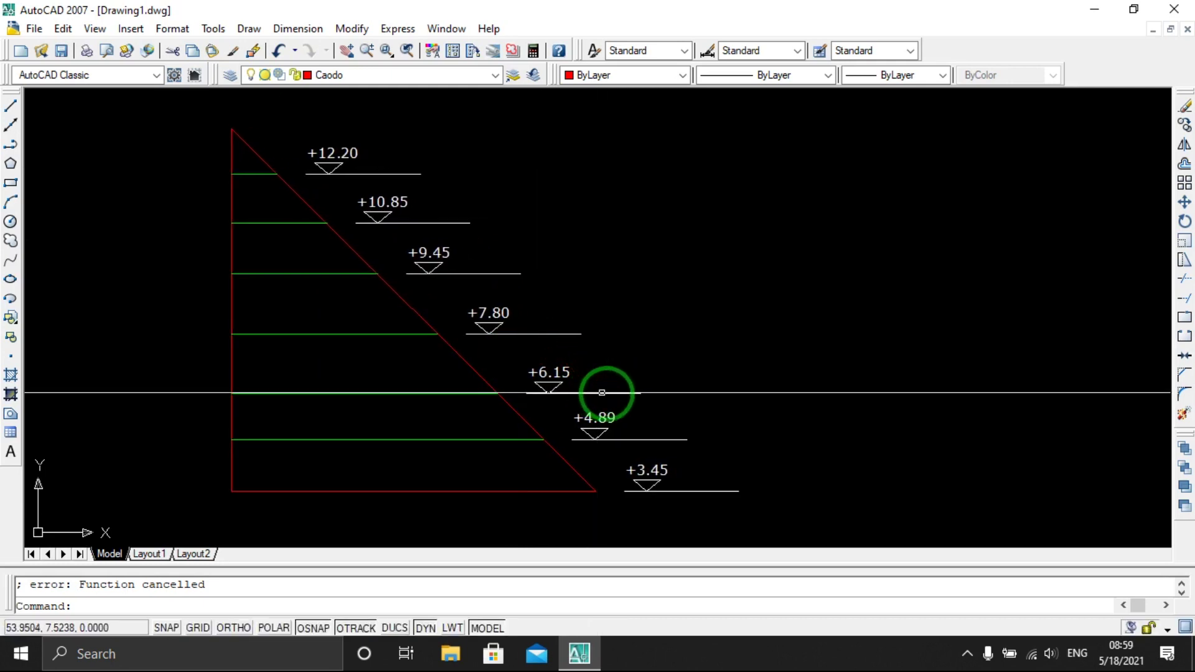
pyautogui.click(304, 29)
pyautogui.click(305, 75)
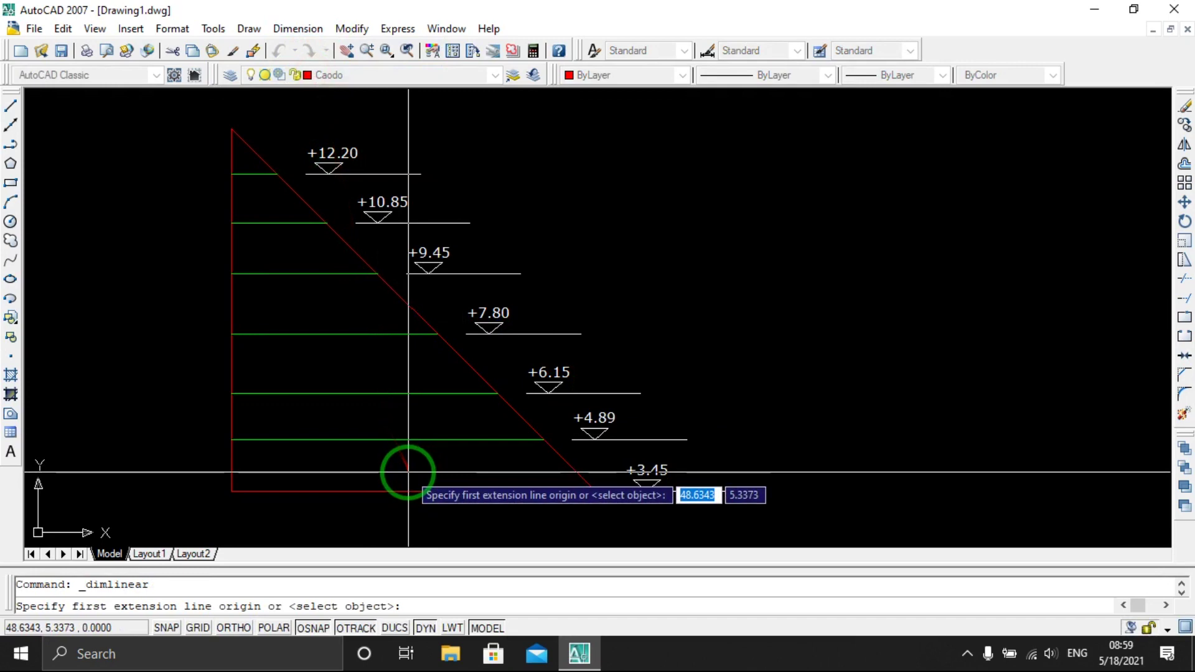
pyautogui.scroll(2, 410, 471)
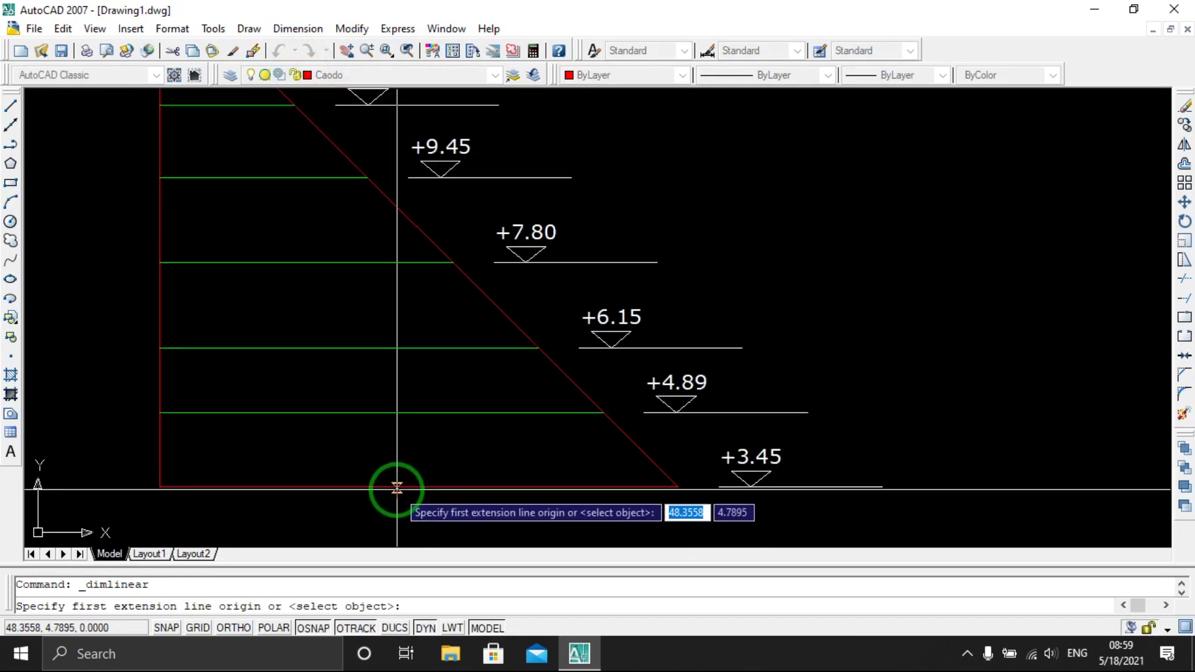
pyautogui.click(397, 487)
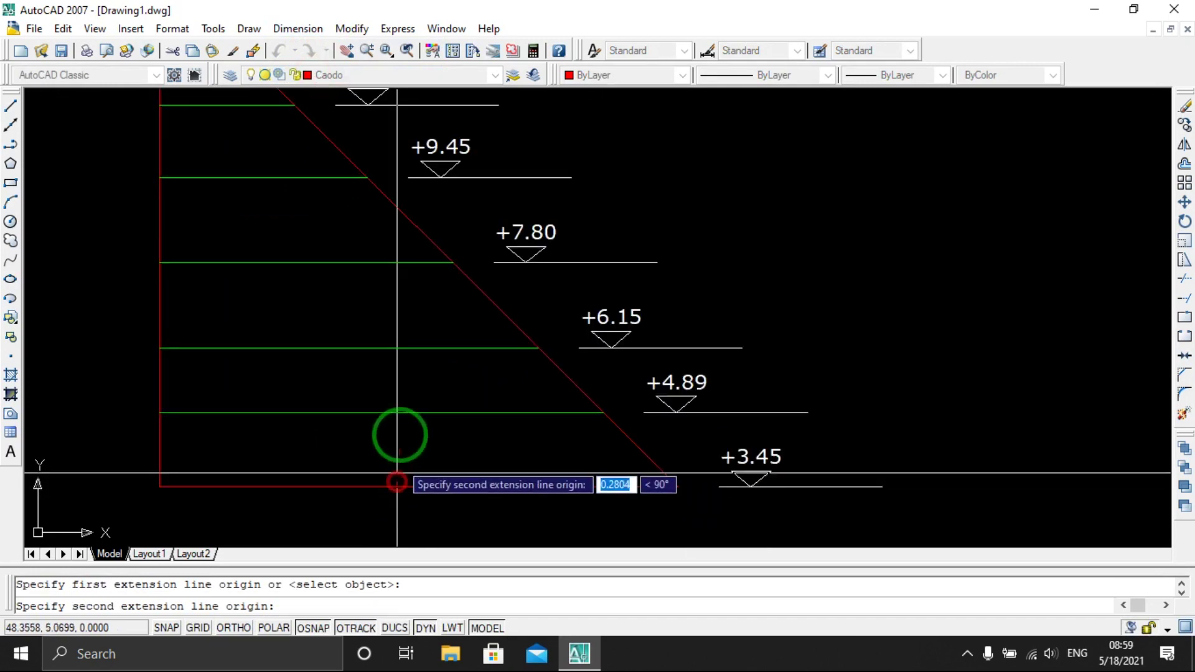
pyautogui.click(396, 412)
pyautogui.click(429, 414)
pyautogui.scroll(2, 448, 476)
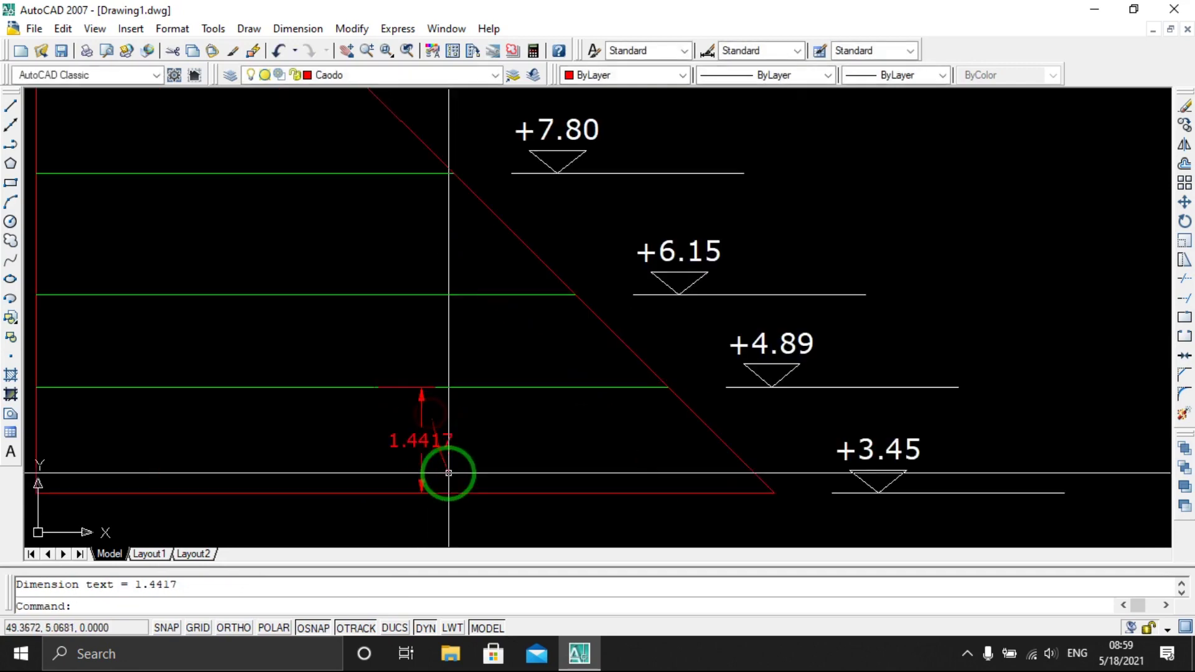
pyautogui.write('d')
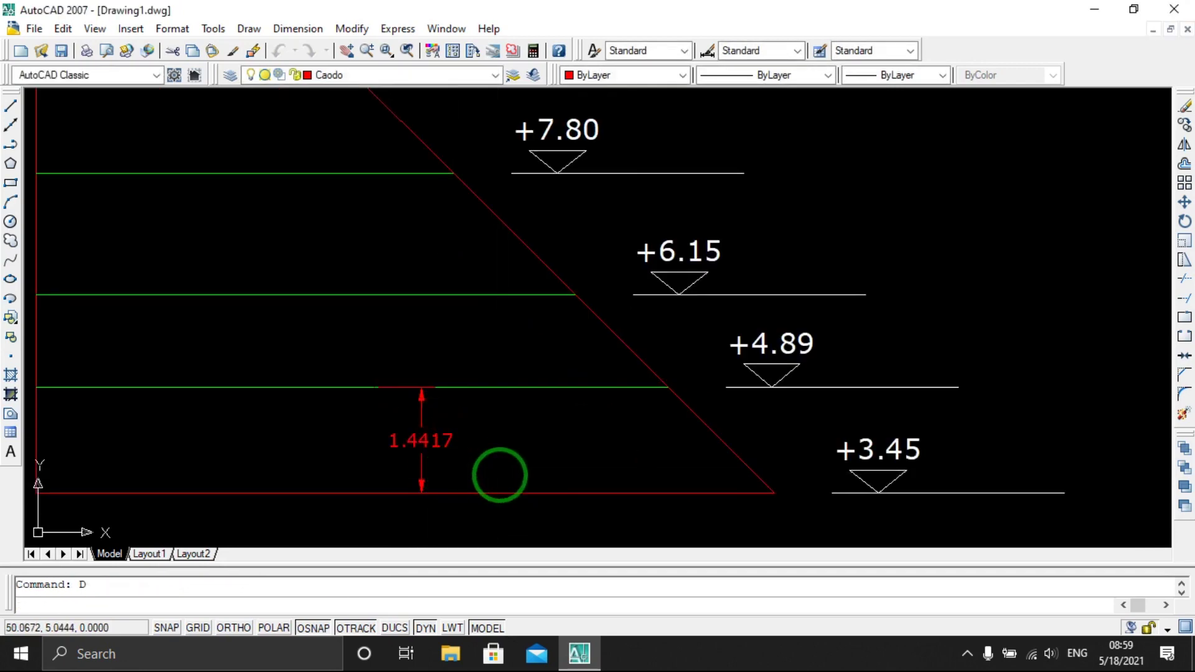
pyautogui.press('Return')
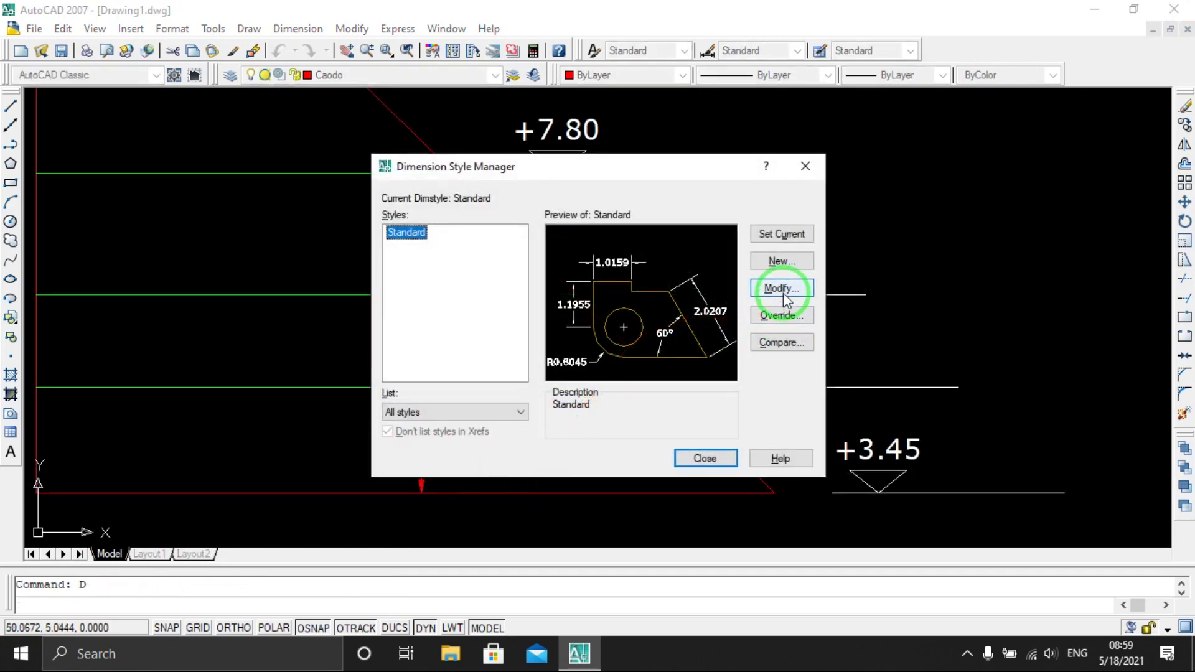
# Set the Standard dimension style's primary-unit precision to 0.00 so the dimension reads 1.44
pyautogui.click(783, 289)
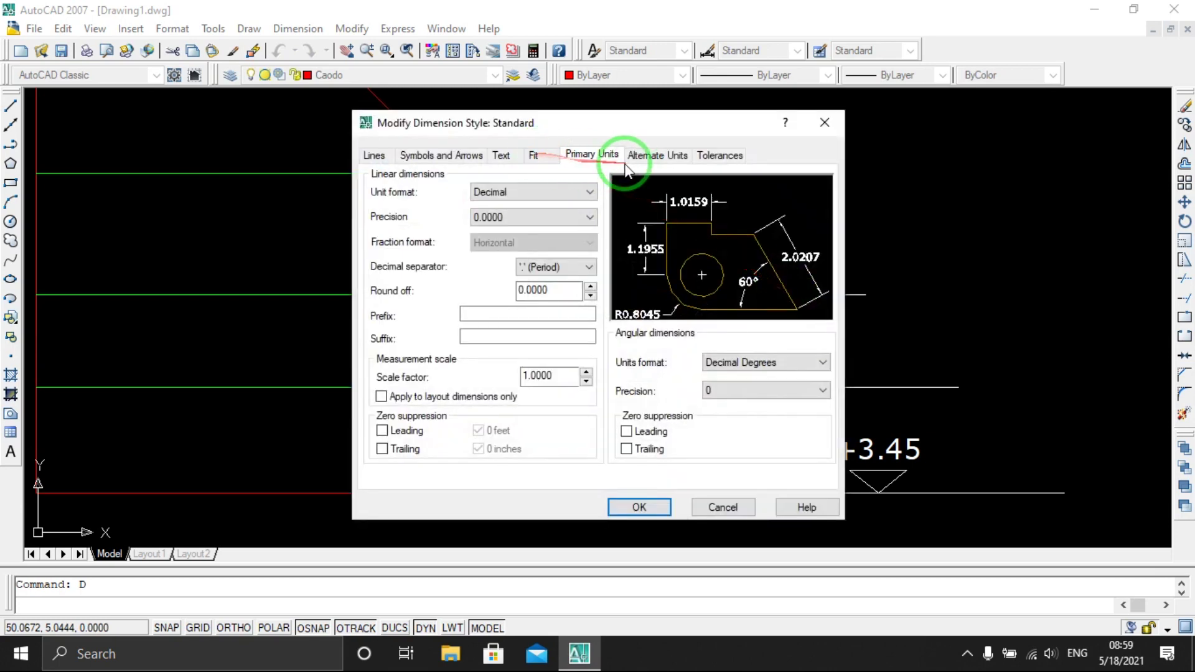
pyautogui.click(574, 218)
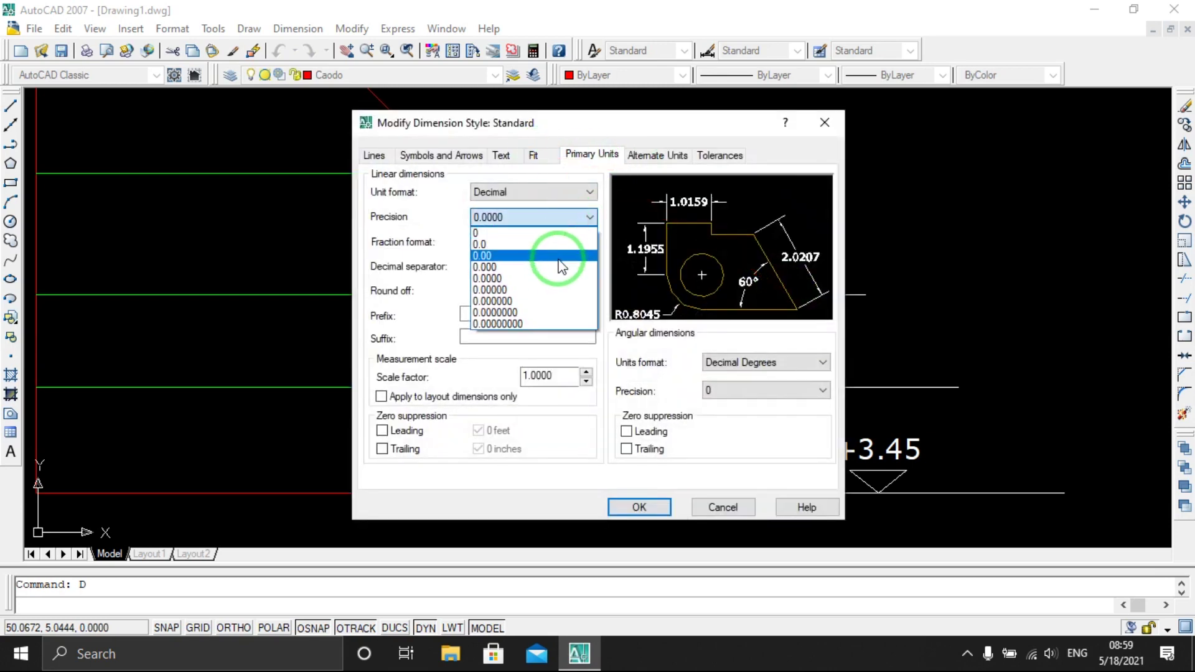
pyautogui.click(552, 255)
pyautogui.click(646, 507)
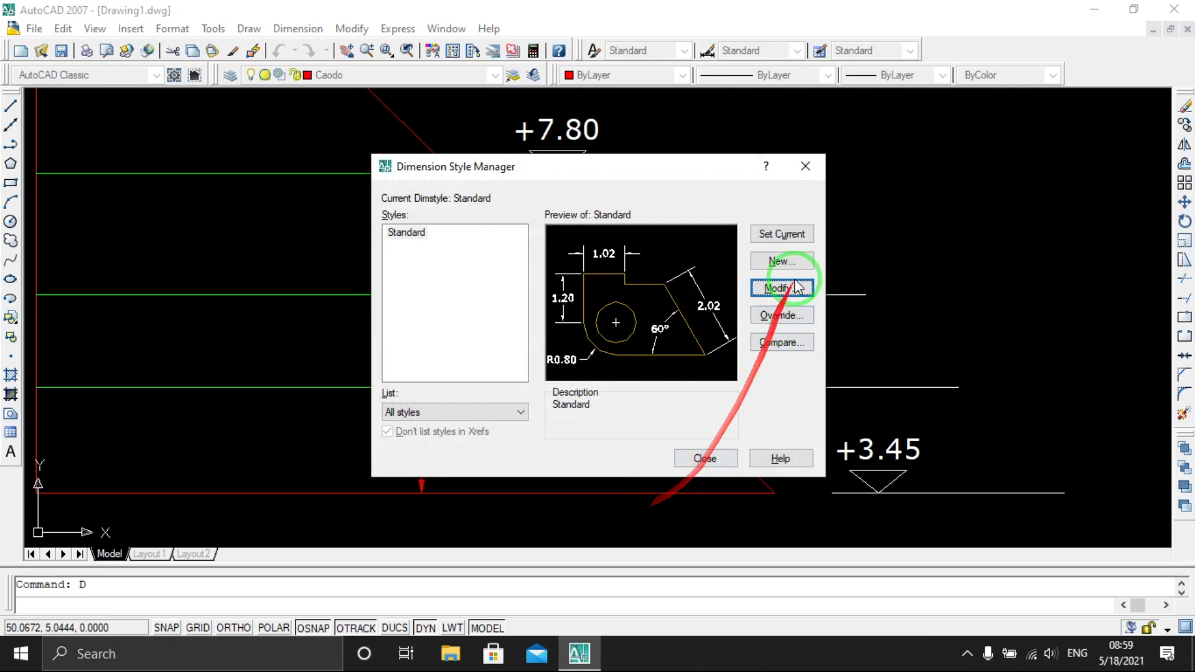
pyautogui.click(714, 462)
pyautogui.scroll(2, 699, 483)
pyautogui.scroll(-2, 742, 459)
pyautogui.moveTo(652, 419); pyautogui.dragTo(459, 421, button='middle')
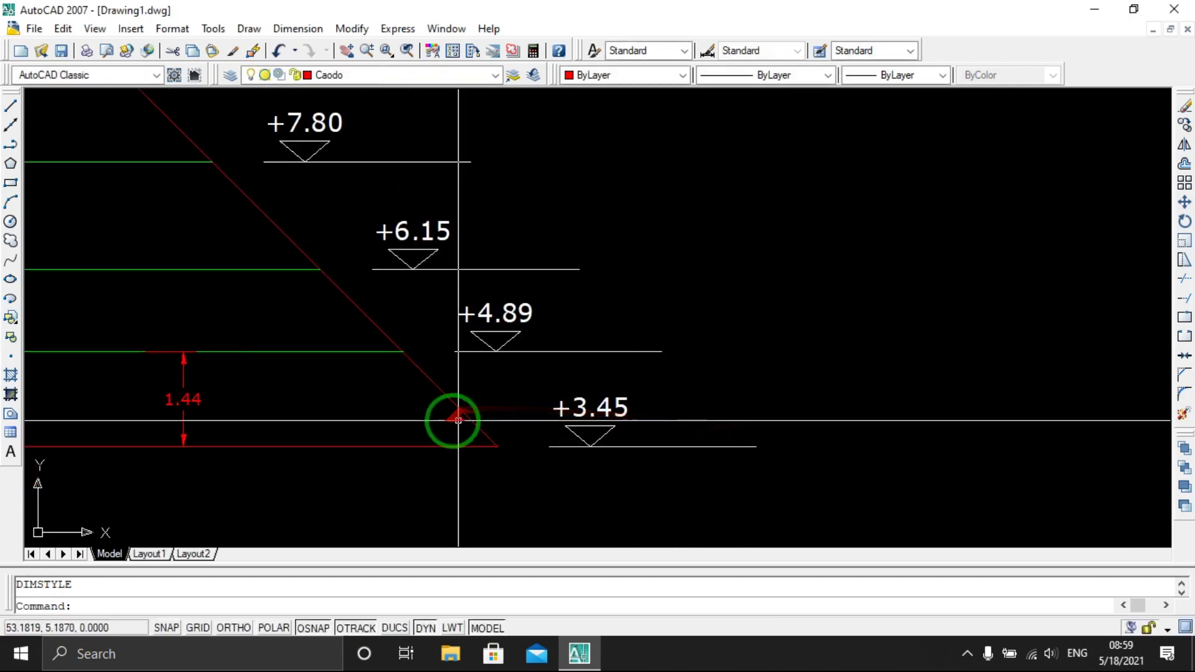
# Launch Windows Calculator and enter 3.45
pyautogui.click(120, 654)
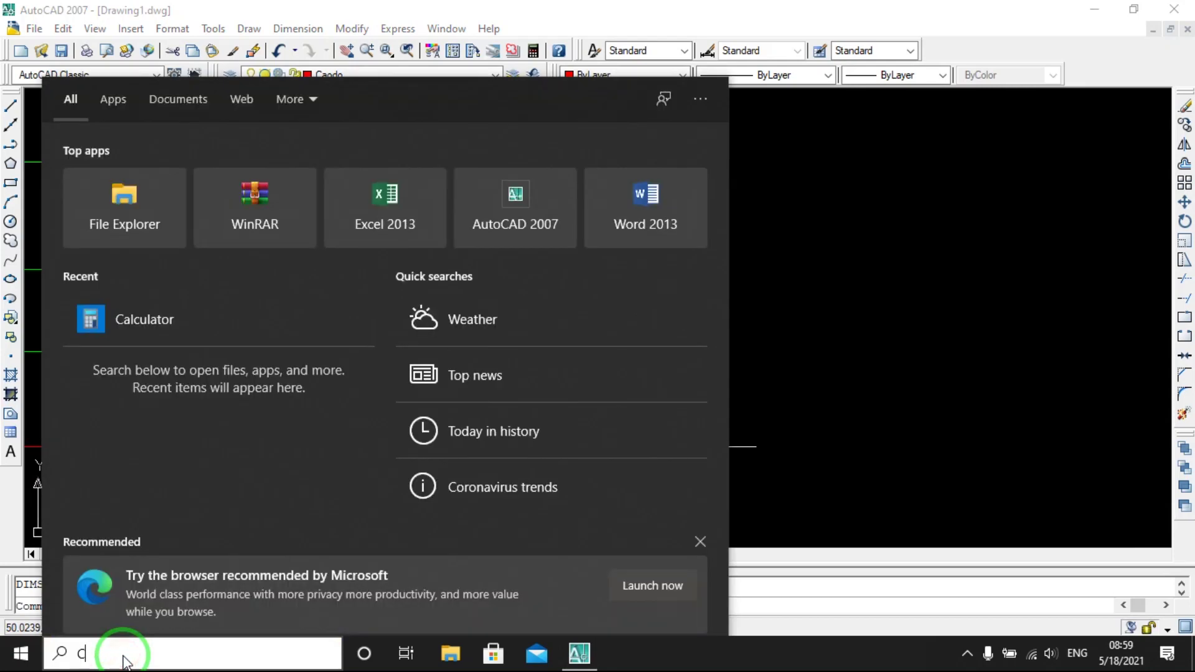
pyautogui.write('AL')
pyautogui.press('Return')
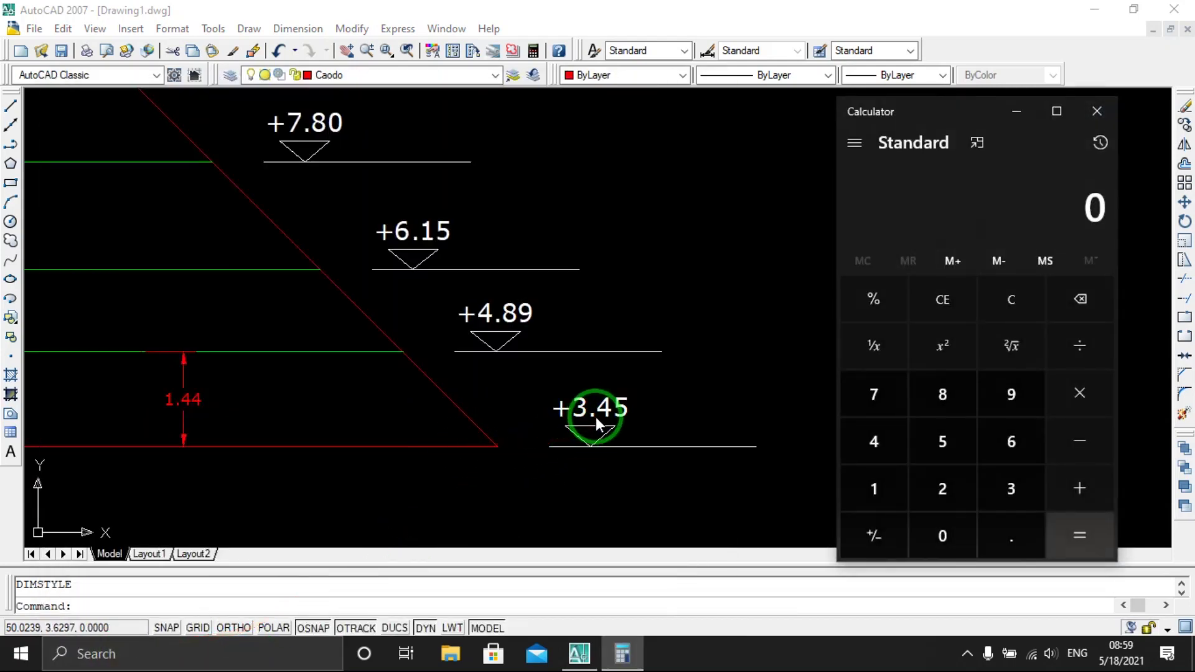
pyautogui.click(1003, 535)
pyautogui.click(883, 454)
pyautogui.click(931, 450)
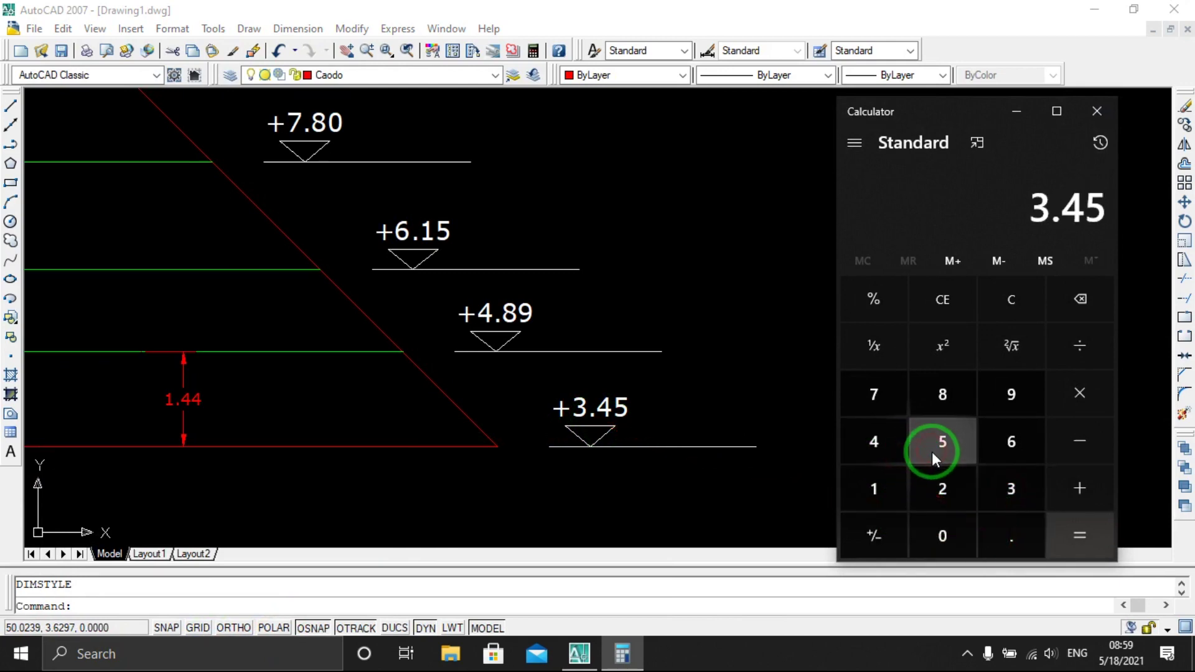
# Add 1.44 to get 4.89, then return to the AutoCAD drawing
pyautogui.click(1088, 484)
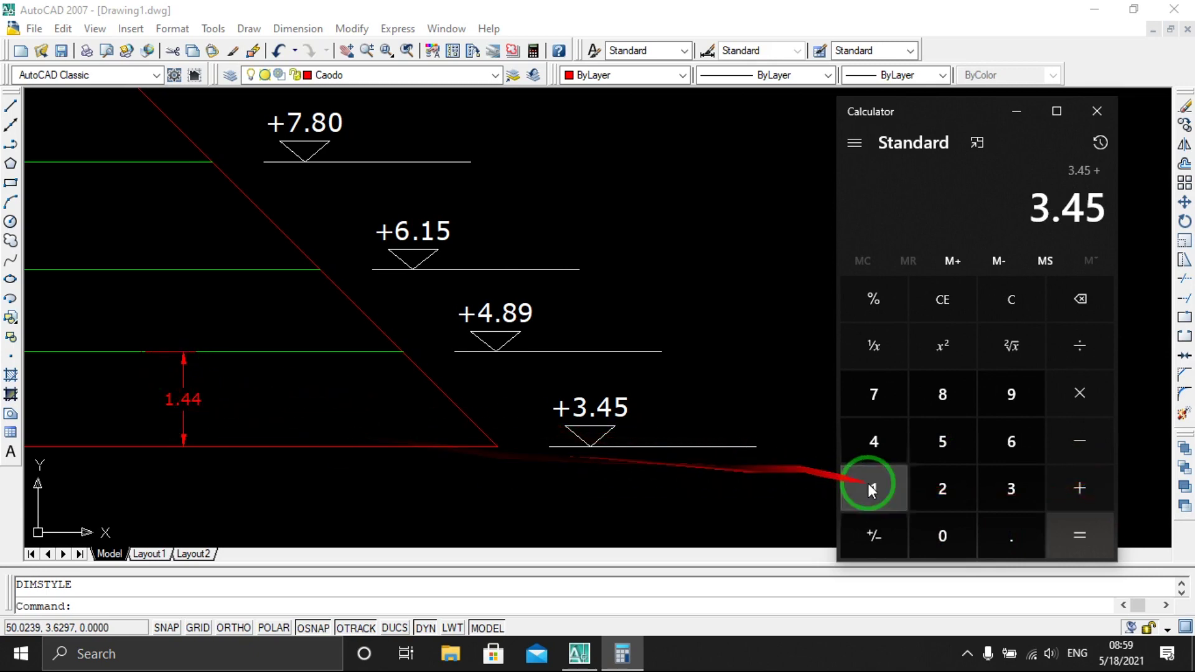
pyautogui.click(888, 486)
pyautogui.click(1014, 535)
pyautogui.click(894, 449)
pyautogui.click(1079, 545)
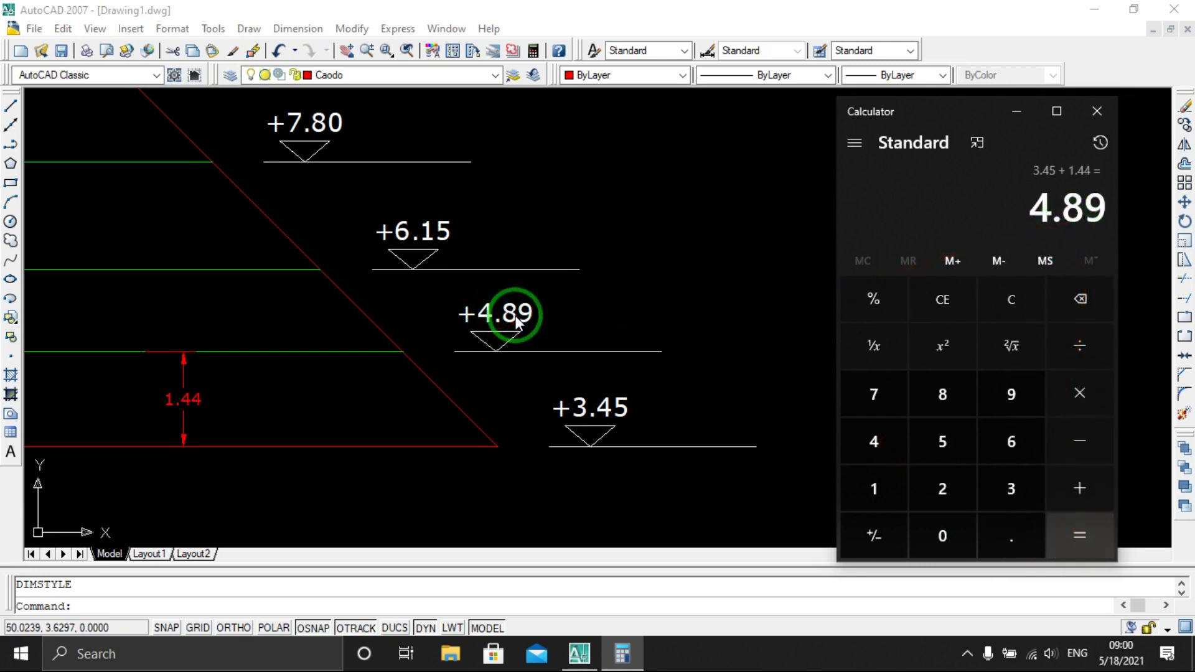
pyautogui.click(314, 317)
pyautogui.moveTo(267, 328); pyautogui.dragTo(600, 422, button='middle')
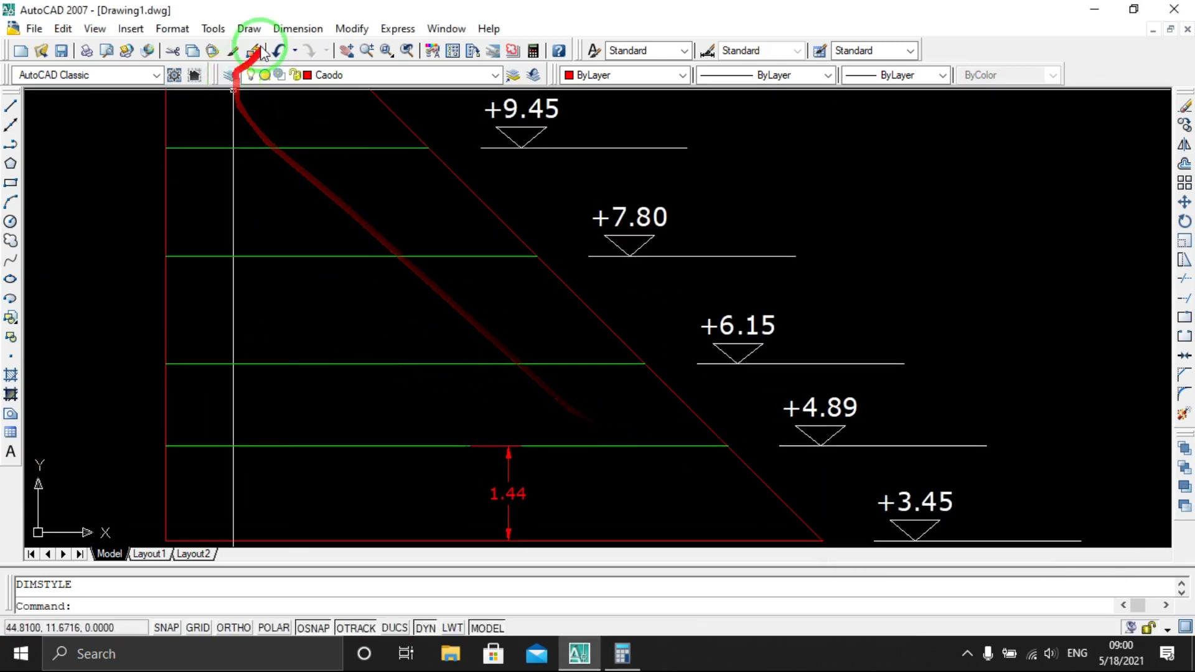
# Add a 1.26 vertical linear dimension between the +4.89 and +6.15 level lines
pyautogui.click(282, 28)
pyautogui.click(303, 75)
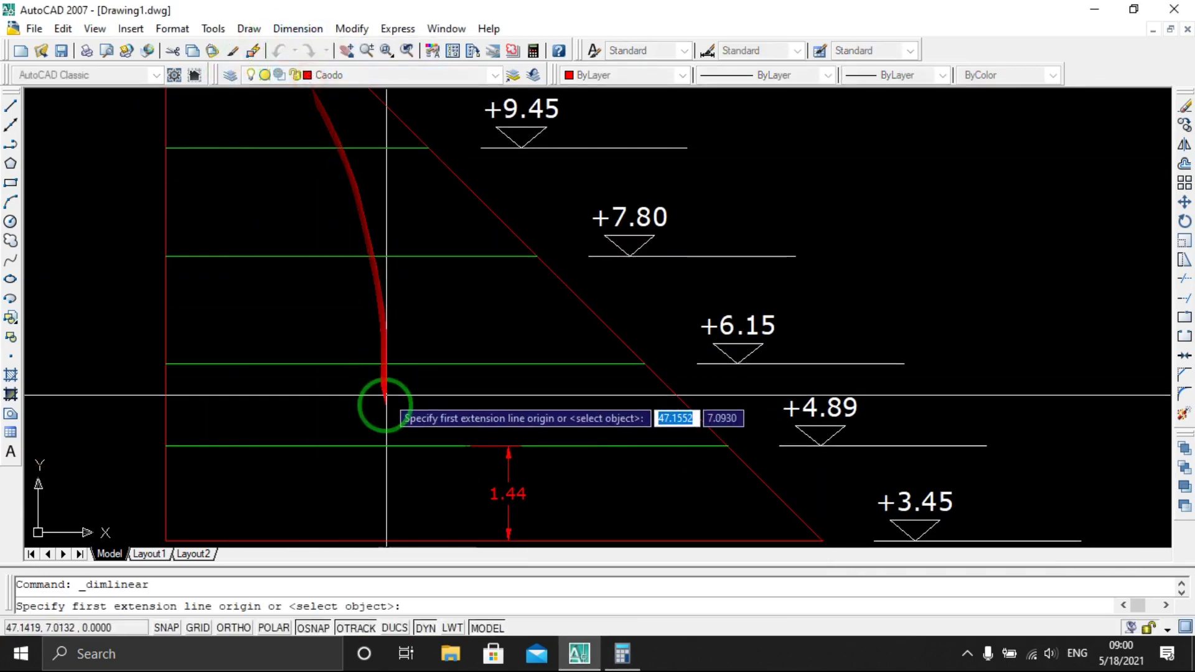
pyautogui.click(592, 447)
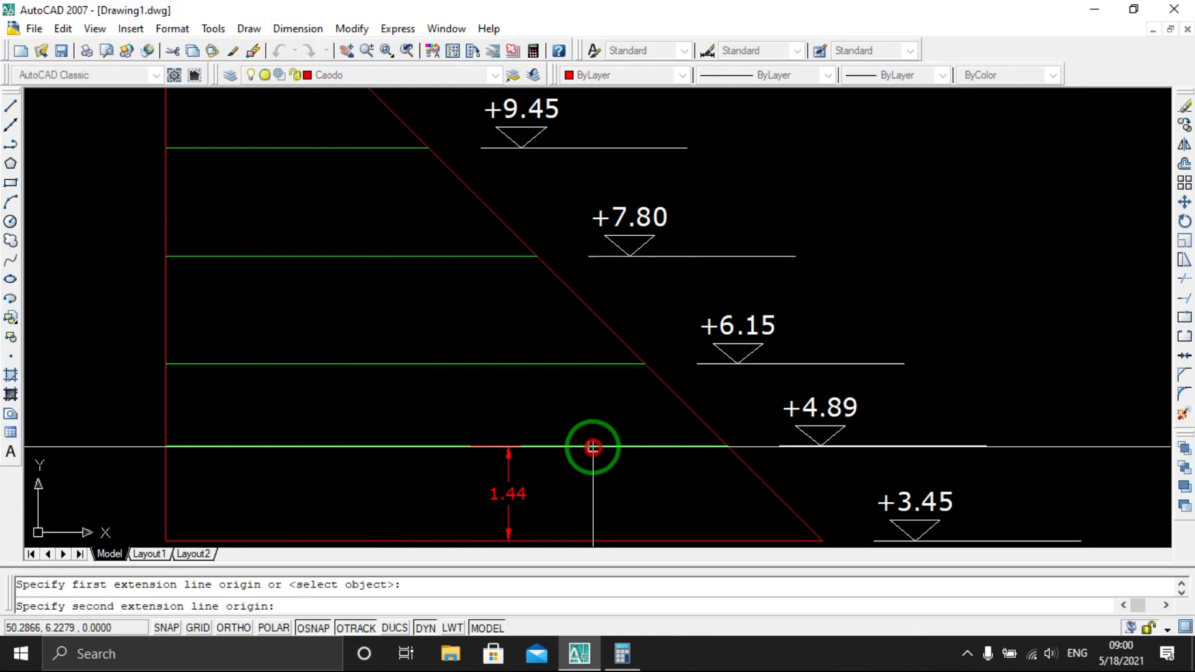
pyautogui.click(588, 363)
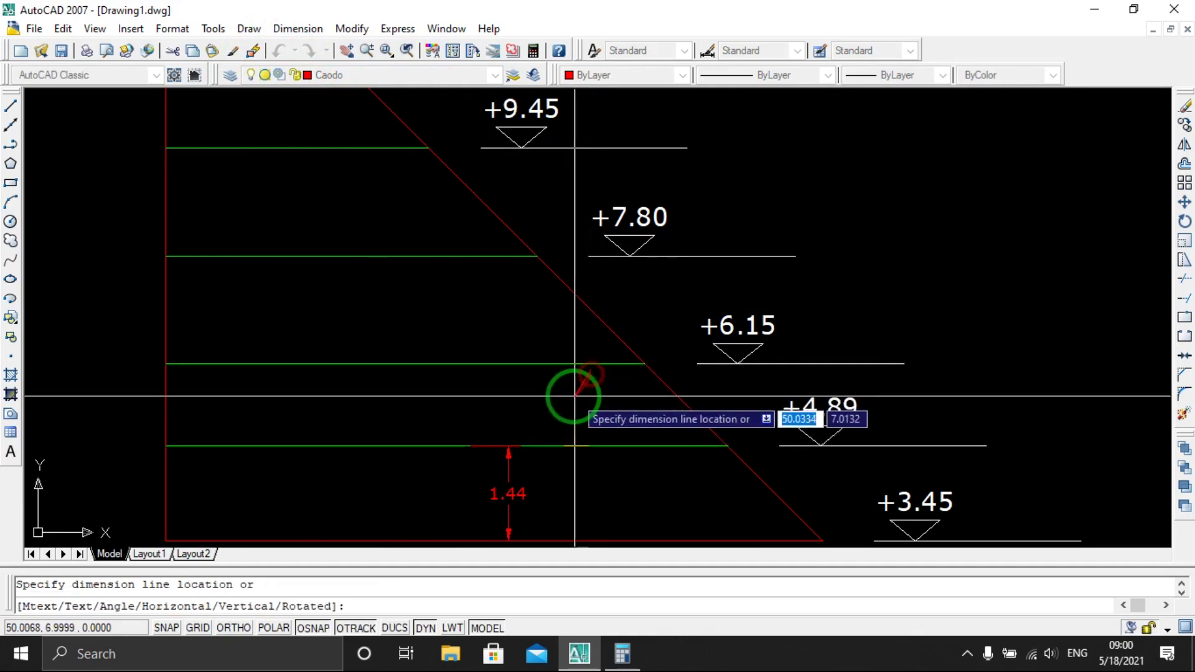
pyautogui.click(571, 405)
pyautogui.scroll(3, 579, 413)
pyautogui.moveTo(675, 448)
pyautogui.mouseDown(button='middle')
pyautogui.moveTo(521, 395)
pyautogui.moveTo(483, 406)
pyautogui.mouseUp(button='middle')
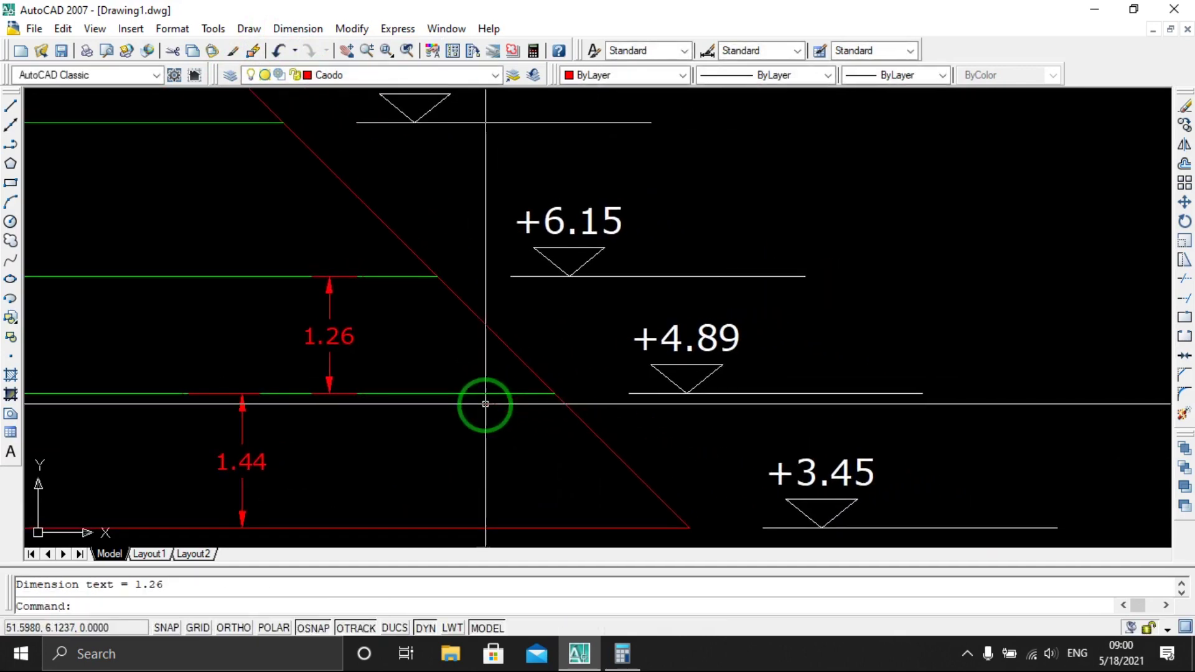
pyautogui.scroll(-4, 661, 394)
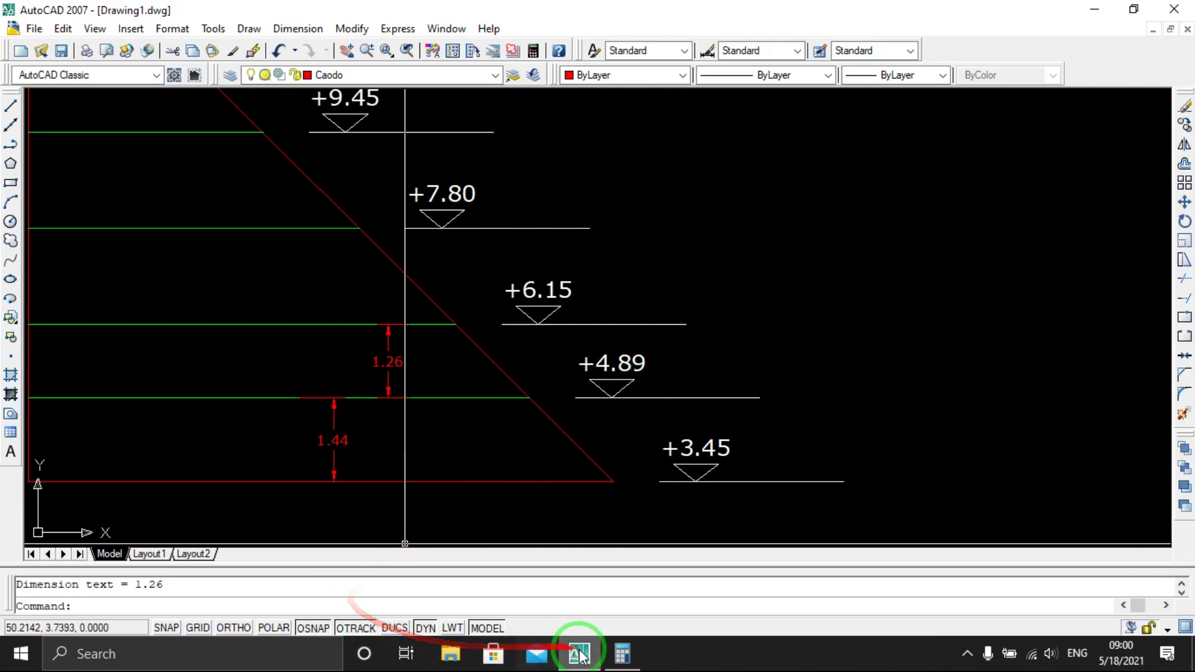
pyautogui.click(617, 656)
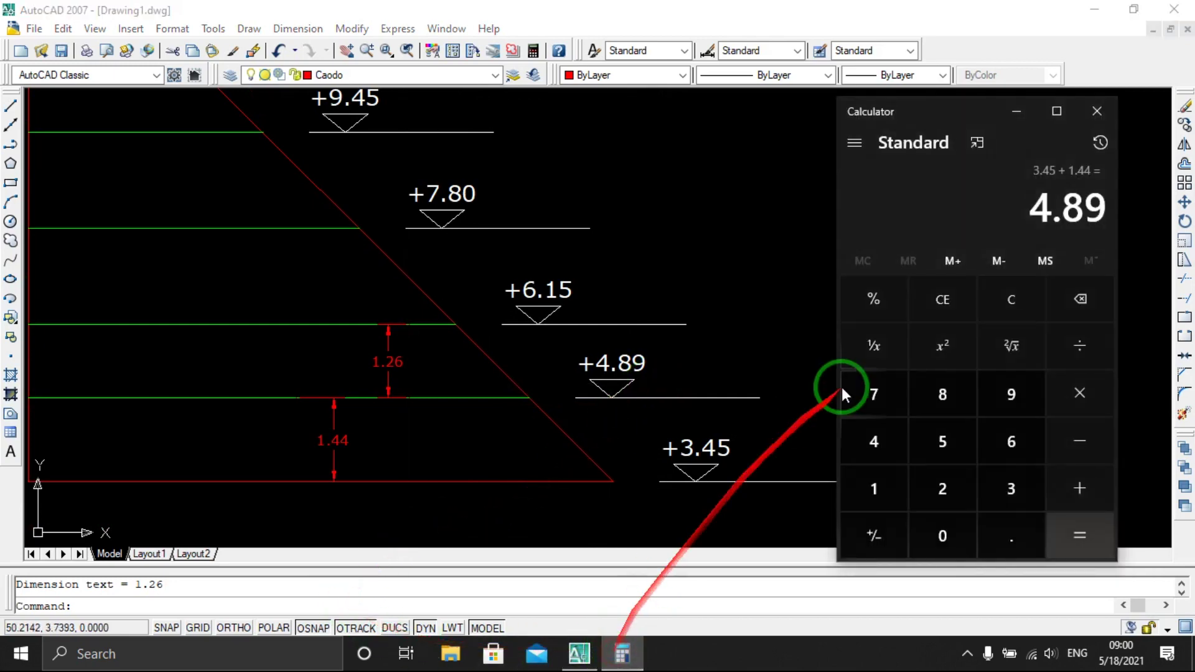
# Clear the Calculator and enter the sum 4.89 + 1.26
pyautogui.click(1019, 304)
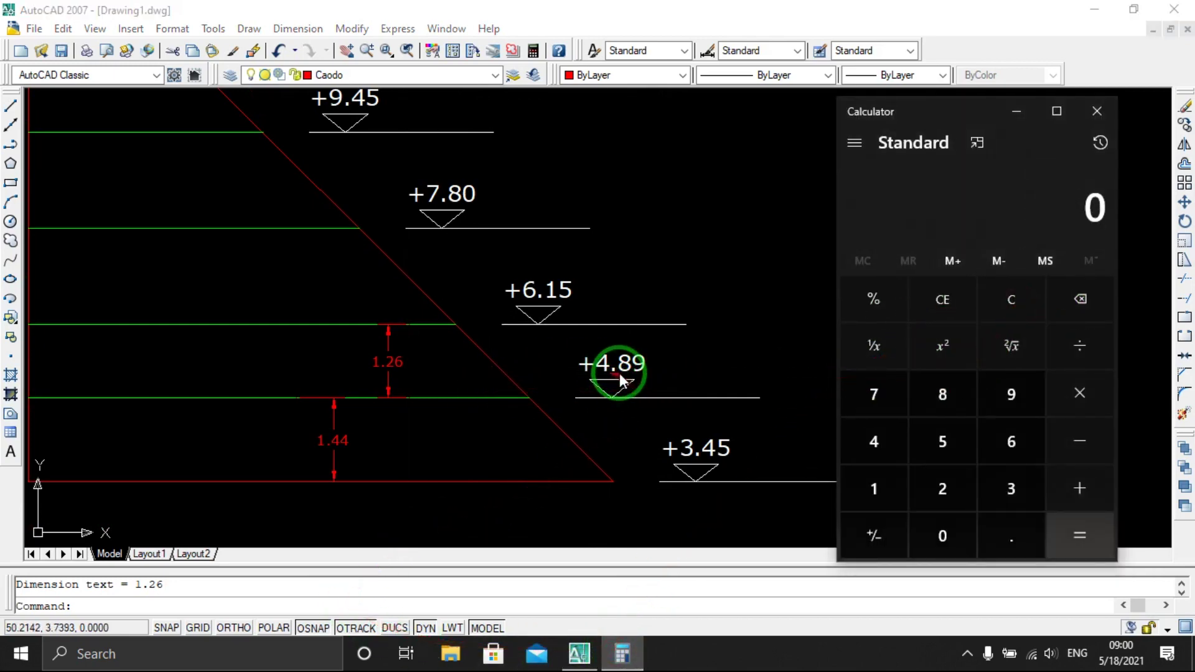
pyautogui.click(887, 433)
pyautogui.click(1008, 529)
pyautogui.click(953, 394)
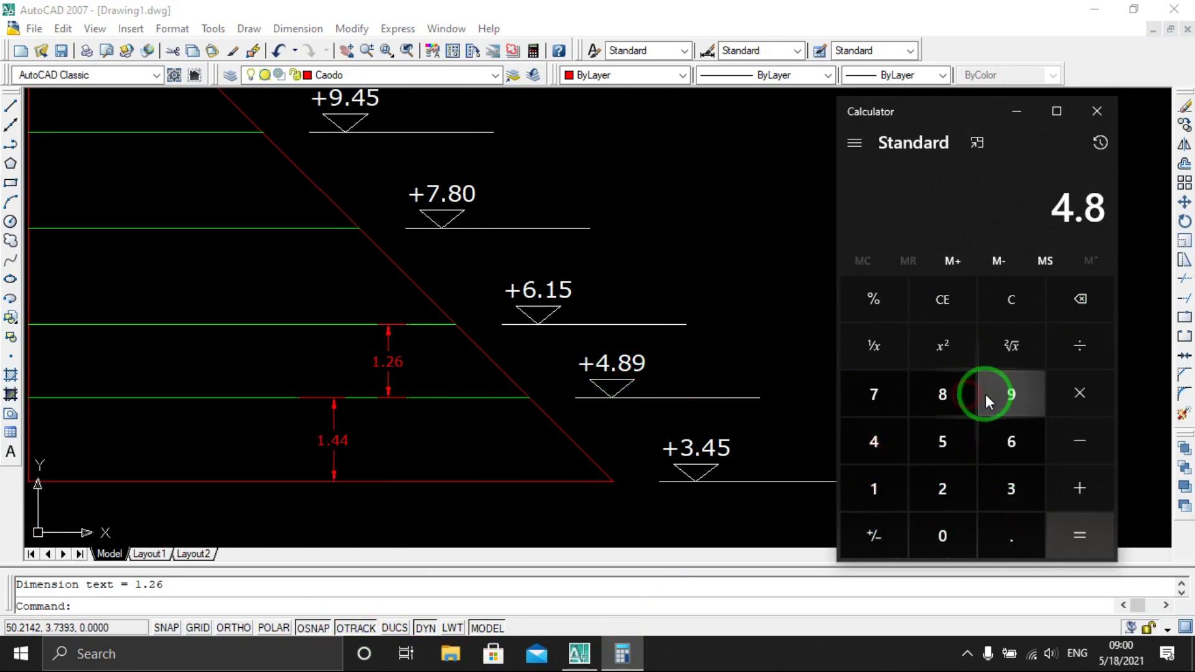
pyautogui.click(991, 394)
pyautogui.click(1077, 486)
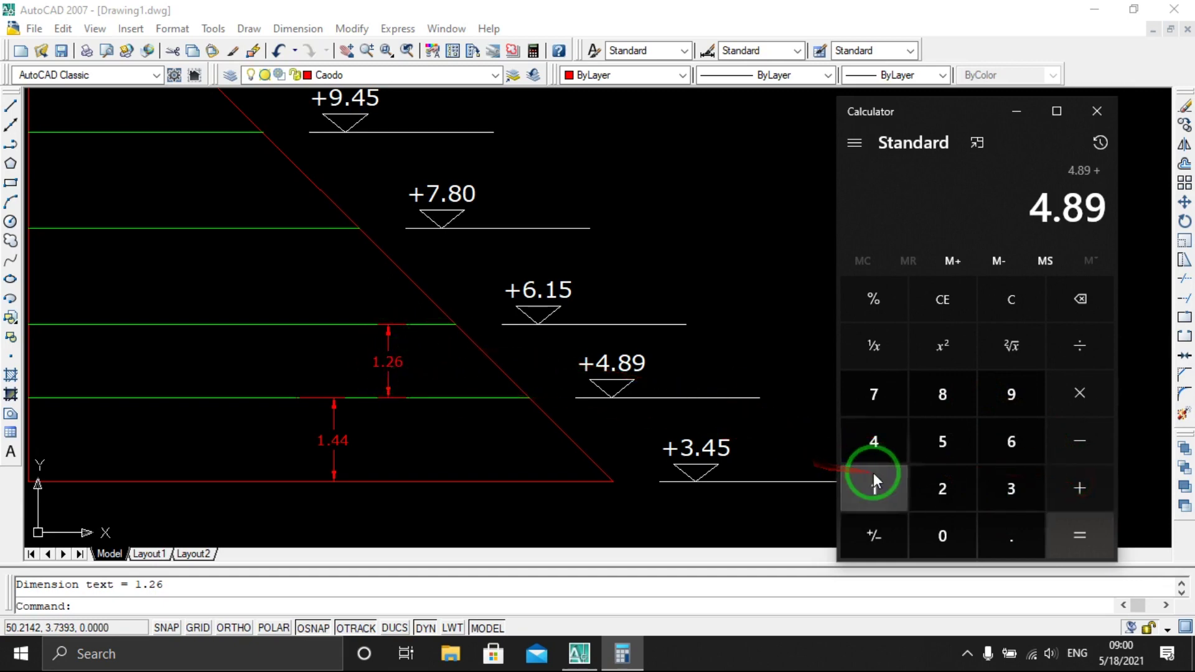
pyautogui.click(896, 486)
pyautogui.click(960, 481)
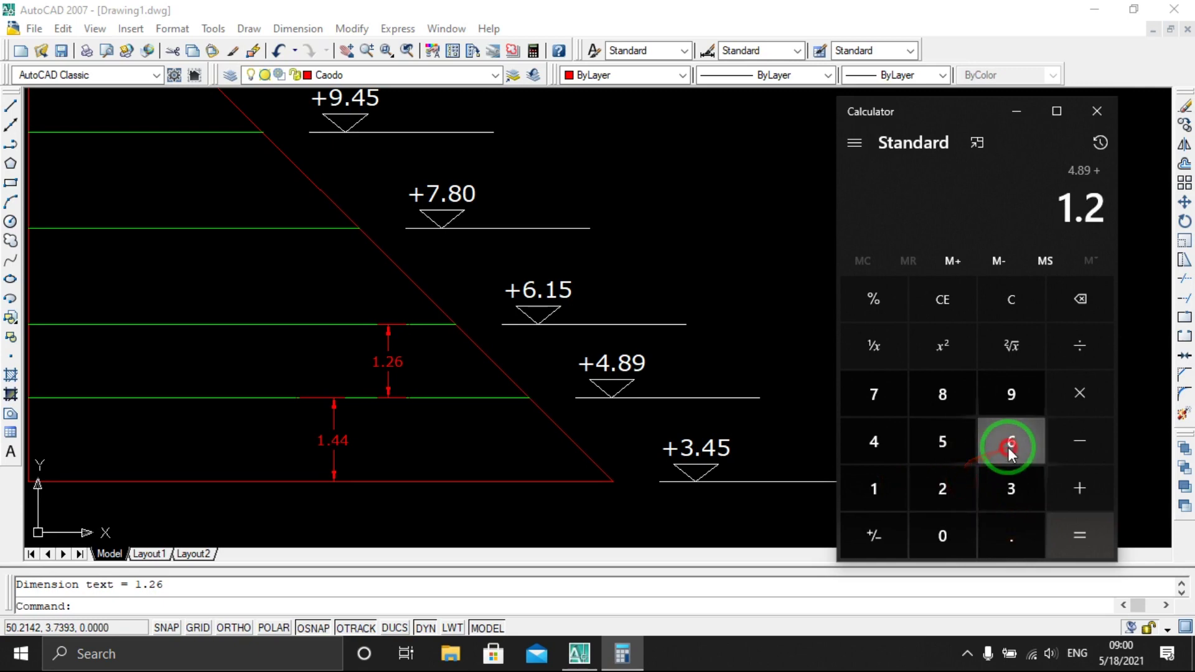
pyautogui.click(1010, 442)
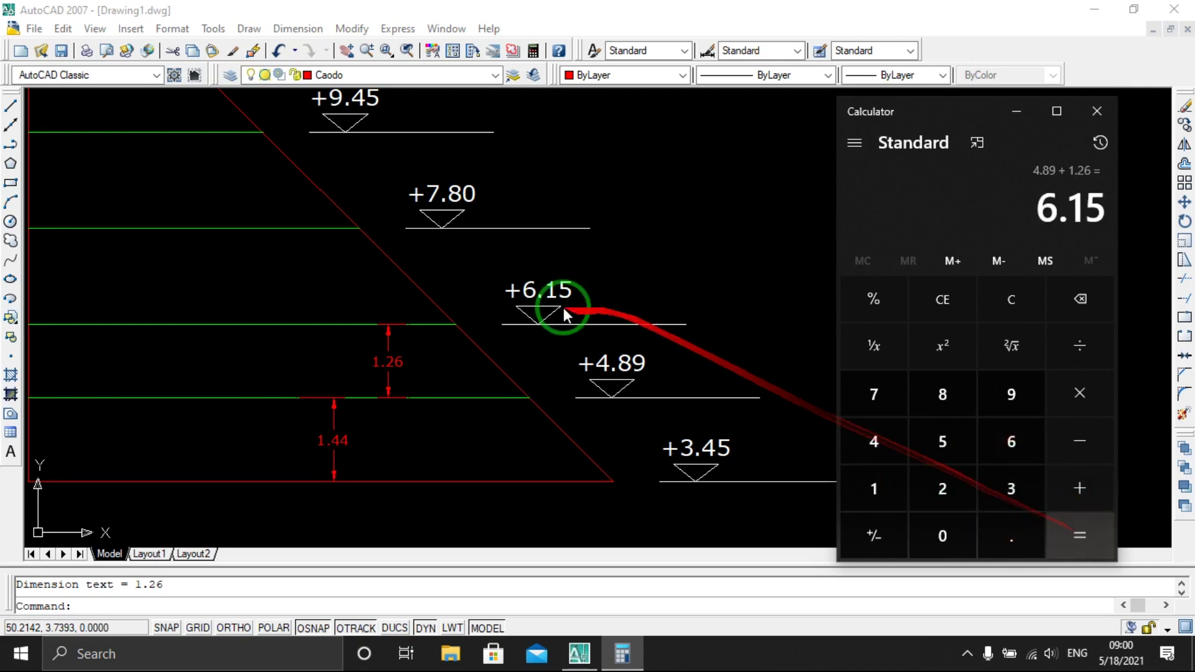
# Delete the lower dimension from the drawing
pyautogui.click(622, 297)
pyautogui.scroll(-4, 617, 302)
pyautogui.scroll(-1, 545, 289)
pyautogui.moveTo(545, 289); pyautogui.dragTo(541, 278, button='middle')
pyautogui.scroll(2, 541, 277)
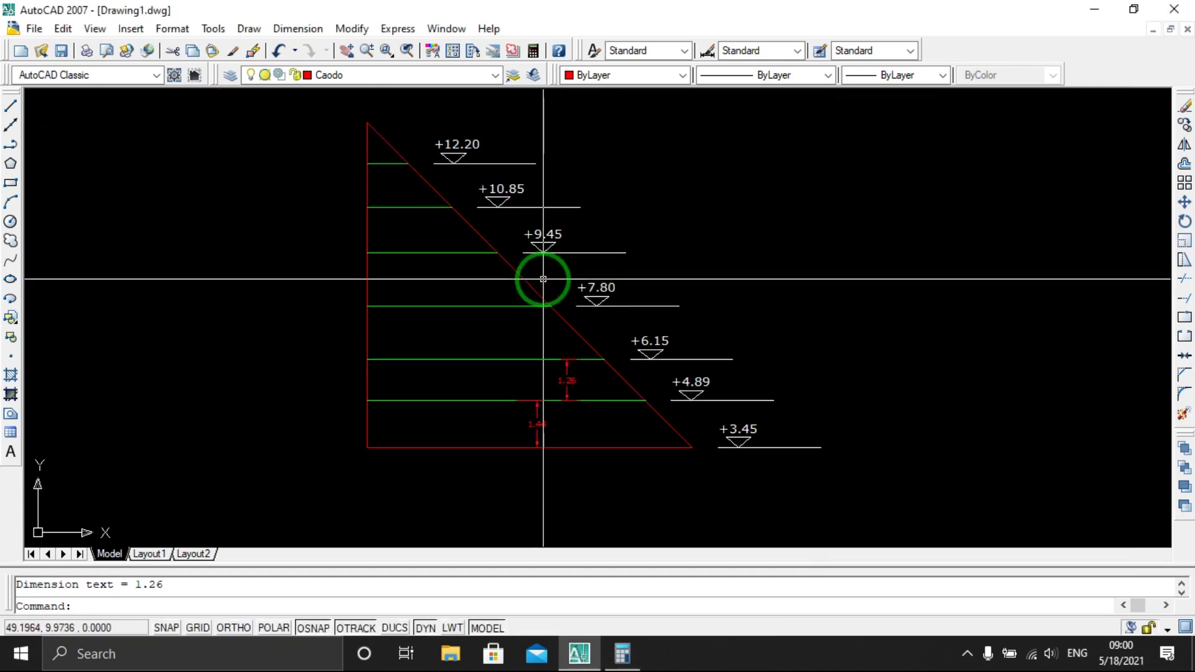
pyautogui.scroll(-1, 640, 403)
pyautogui.scroll(-1, 502, 389)
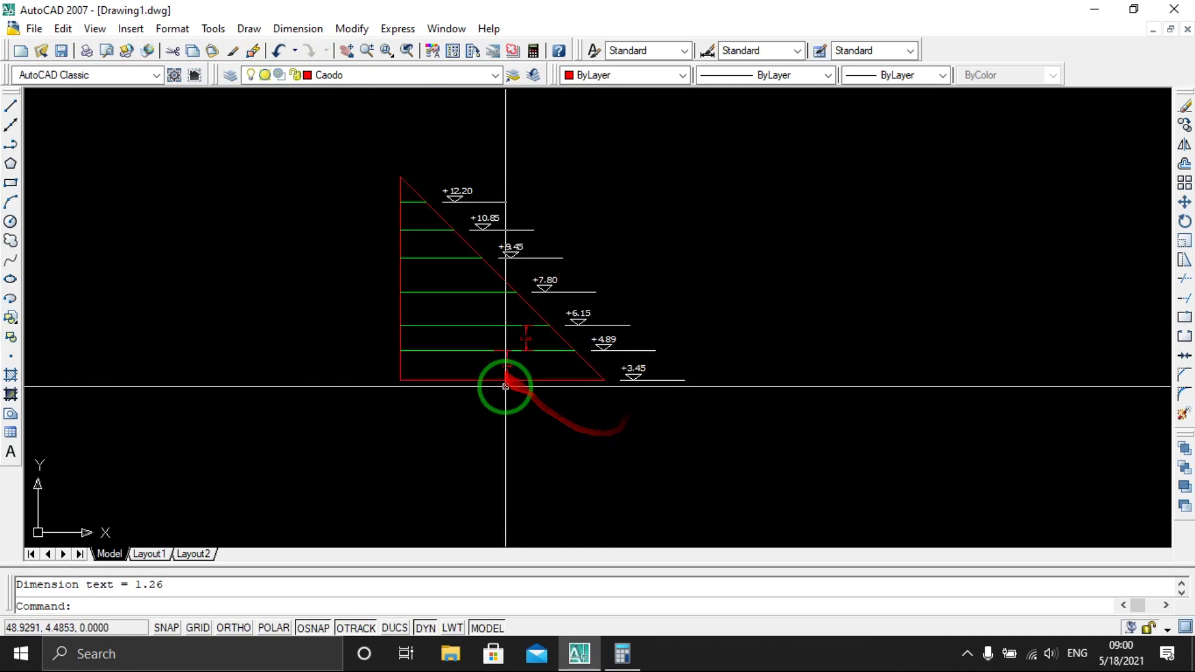
pyautogui.scroll(3, 635, 388)
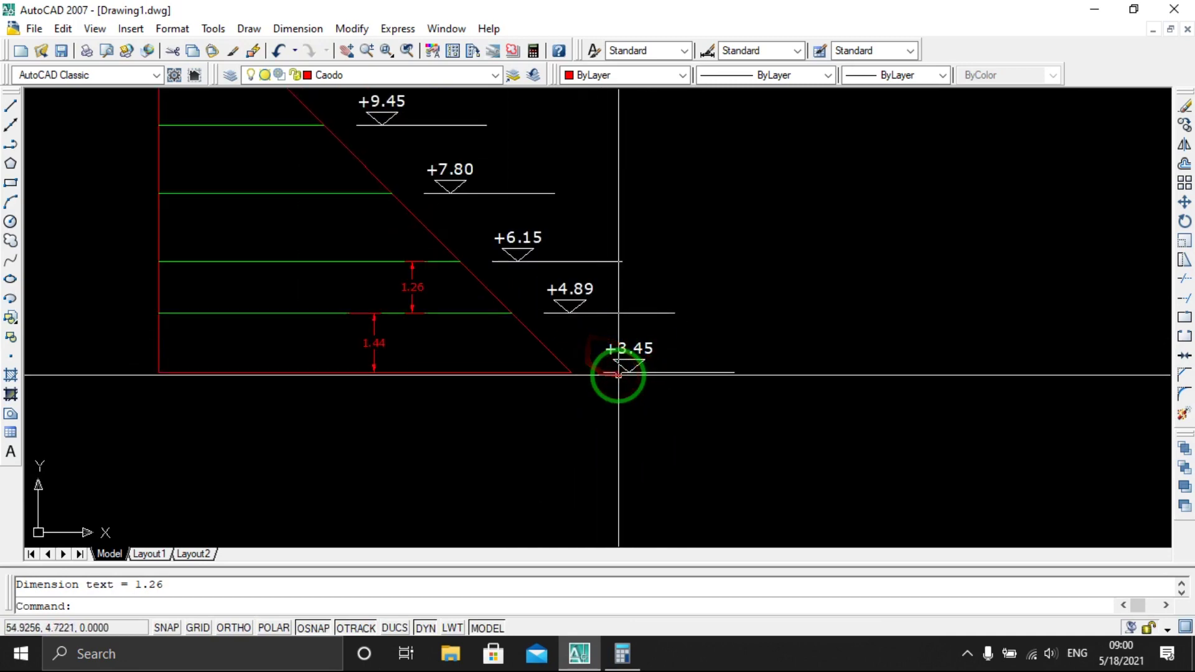
pyautogui.scroll(-2, 618, 373)
pyautogui.moveTo(314, 336); pyautogui.dragTo(387, 392, button='middle')
pyautogui.scroll(2, 547, 404)
pyautogui.click(547, 402)
pyautogui.click(492, 395)
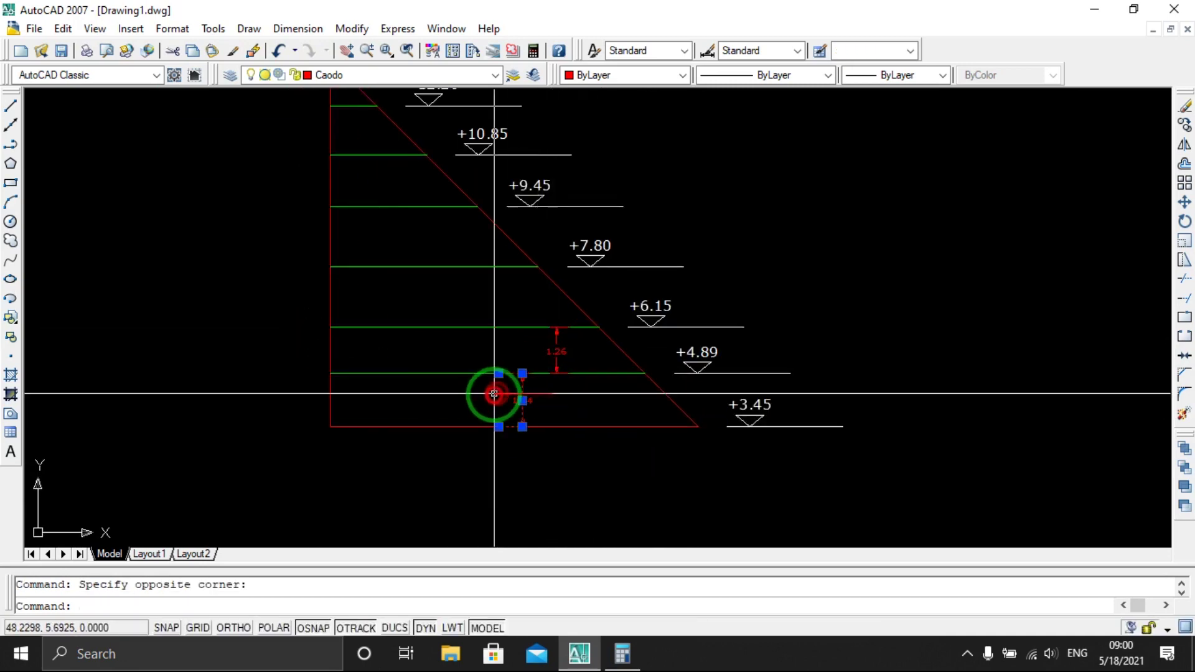
pyautogui.press('Delete')
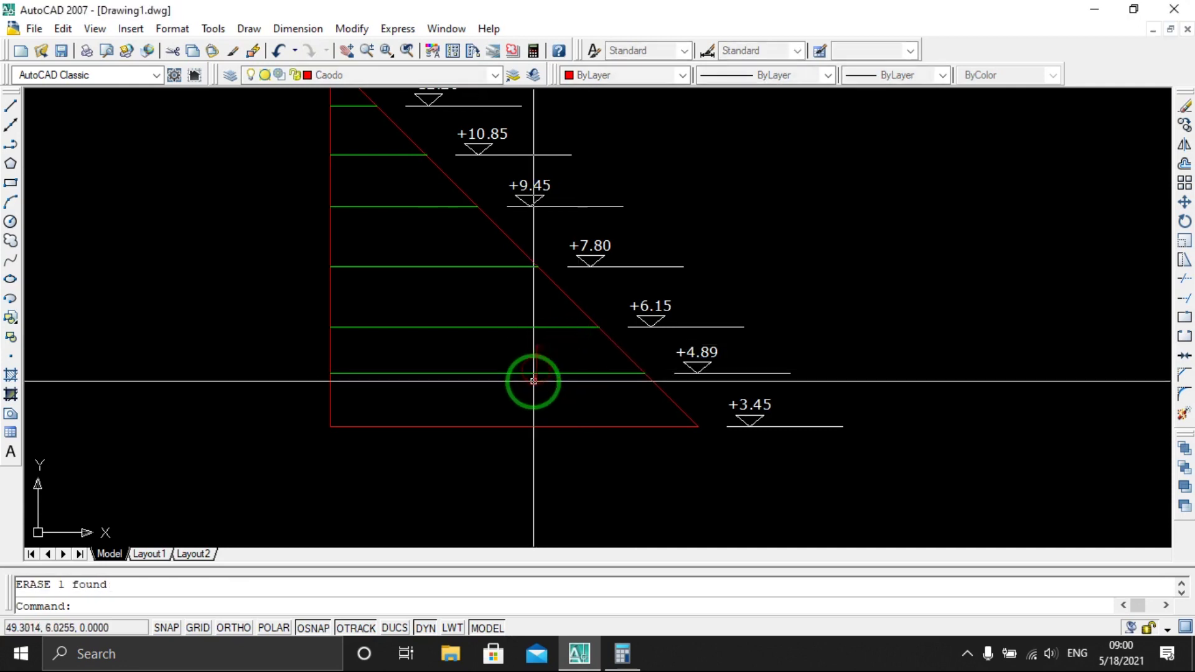
# Mirror the red triangle and green lines about the +3.45 level, keeping the originals
pyautogui.scroll(-2, 417, 375)
pyautogui.click(435, 467)
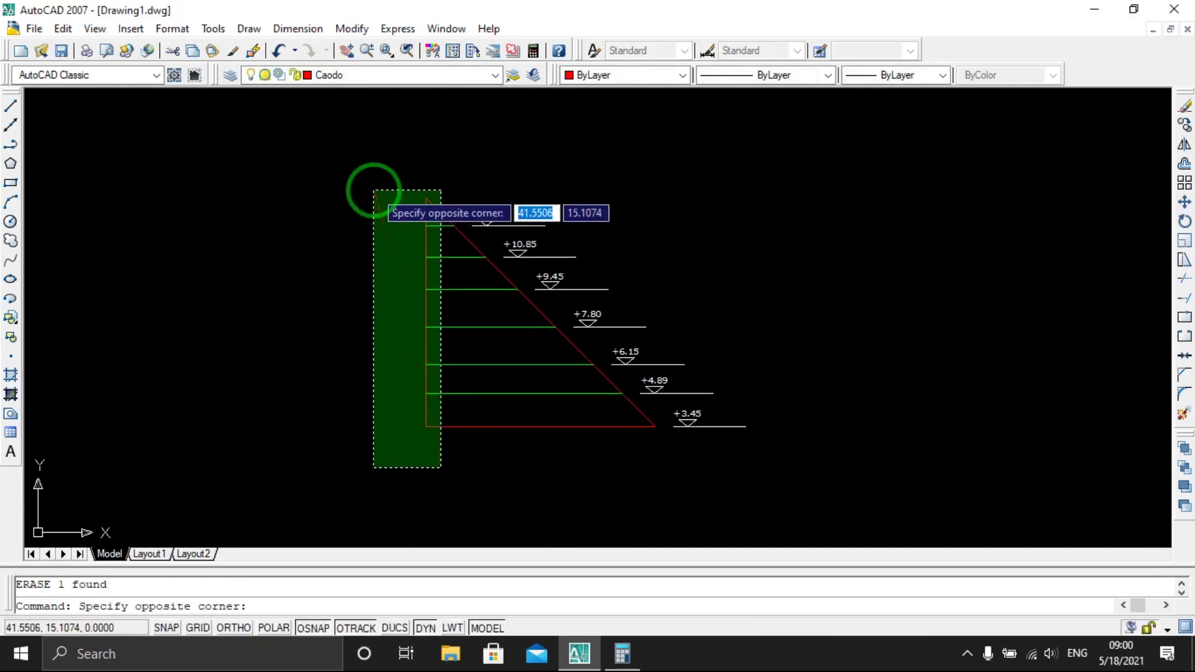
pyautogui.click(374, 187)
pyautogui.moveTo(542, 351); pyautogui.dragTo(510, 341, button='middle')
pyautogui.write('mi')
pyautogui.press('Return')
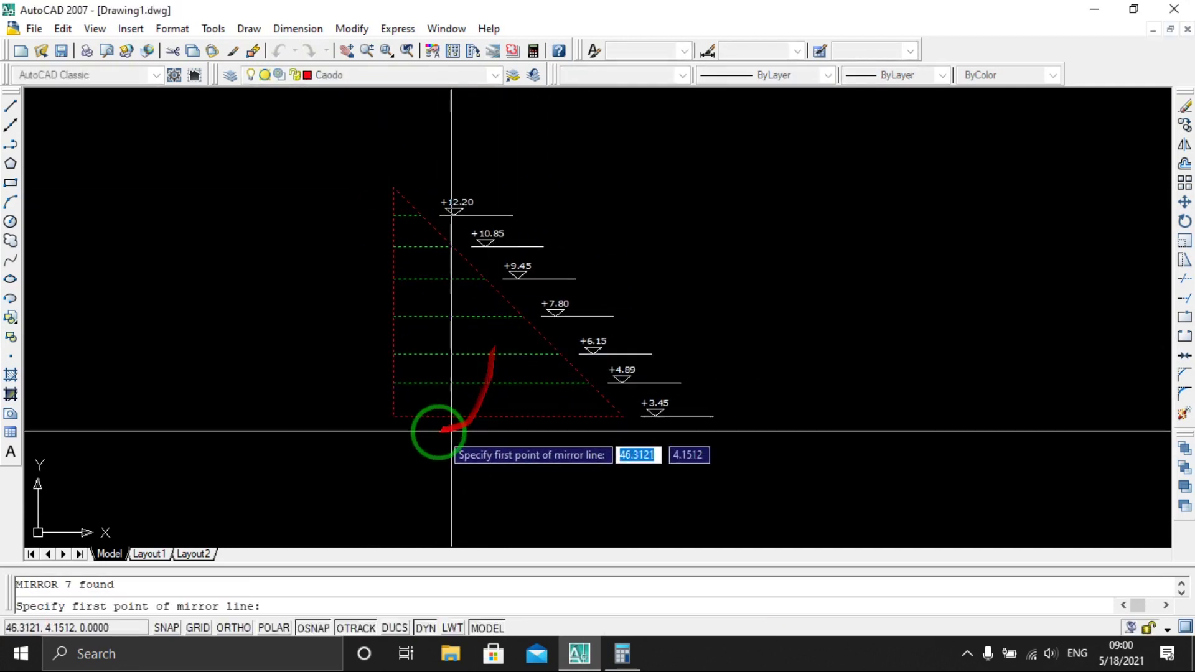
pyautogui.click(393, 416)
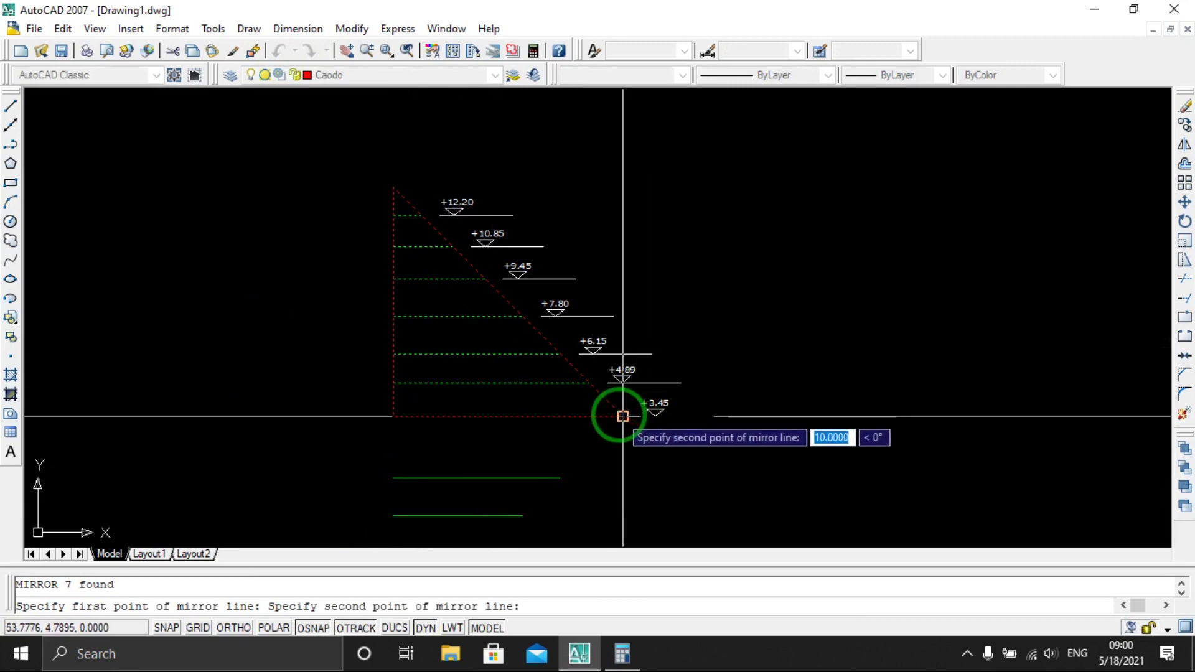
pyautogui.click(619, 415)
pyautogui.press('Return')
pyautogui.scroll(1, 642, 469)
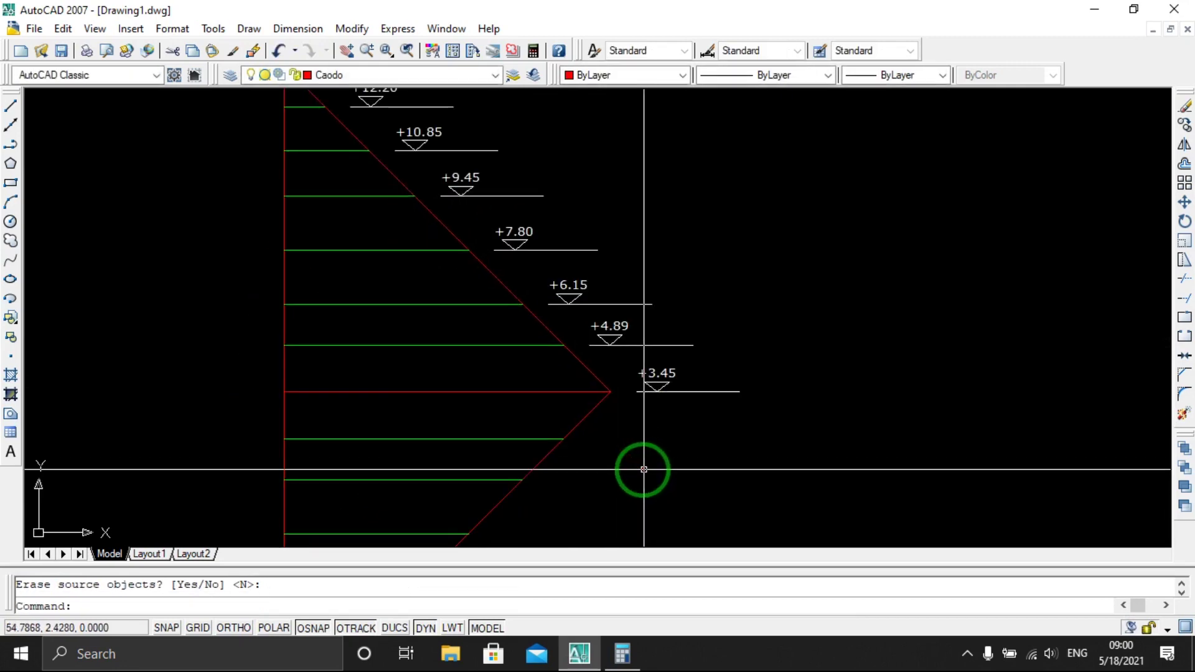
pyautogui.scroll(1, 622, 449)
# Recentre the section and run the LAUTAPIELV level-labelling routine with a 1/11 drawing ratio
pyautogui.moveTo(615, 393)
pyautogui.mouseDown(button='middle')
pyautogui.moveTo(603, 405)
pyautogui.moveTo(542, 363)
pyautogui.moveTo(520, 364)
pyautogui.moveTo(526, 445)
pyautogui.mouseUp(button='middle')
pyautogui.scroll(-2, 602, 411)
pyautogui.scroll(2, 519, 363)
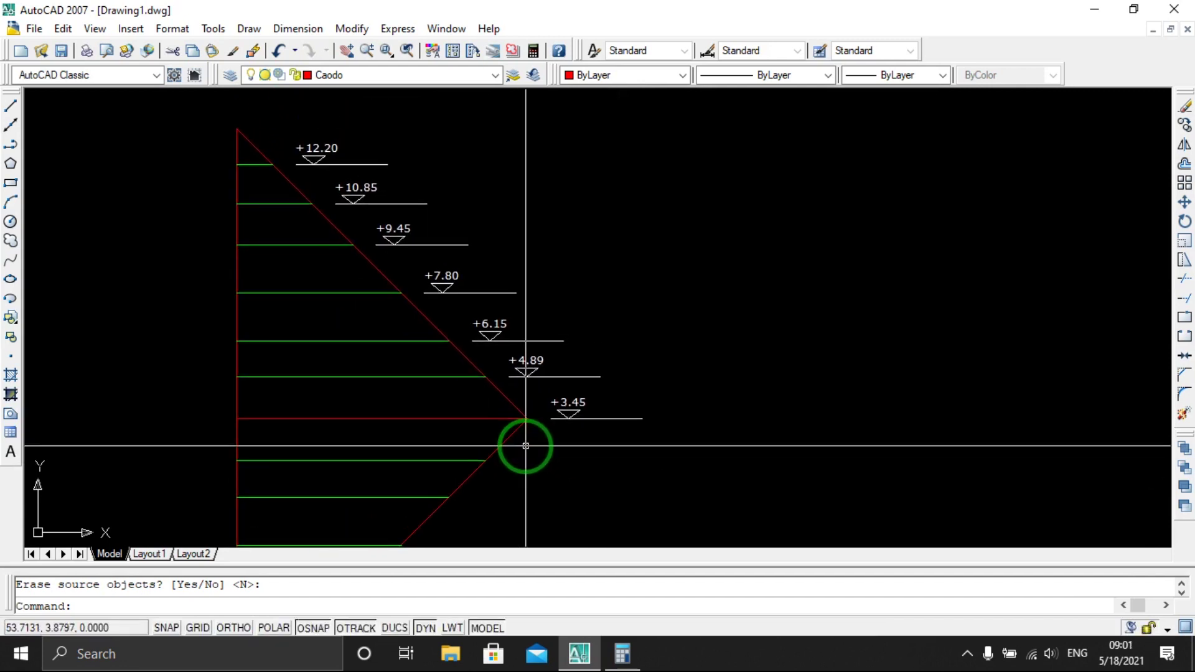
pyautogui.write('LAUTAPIELV')
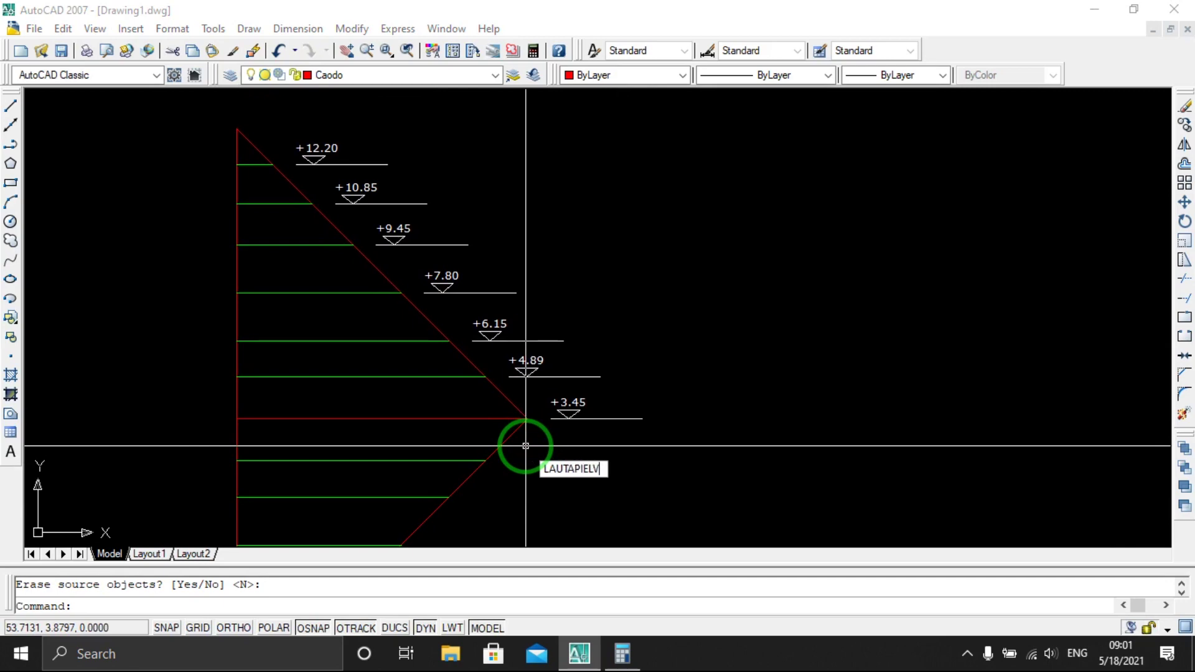
pyautogui.press('Return')
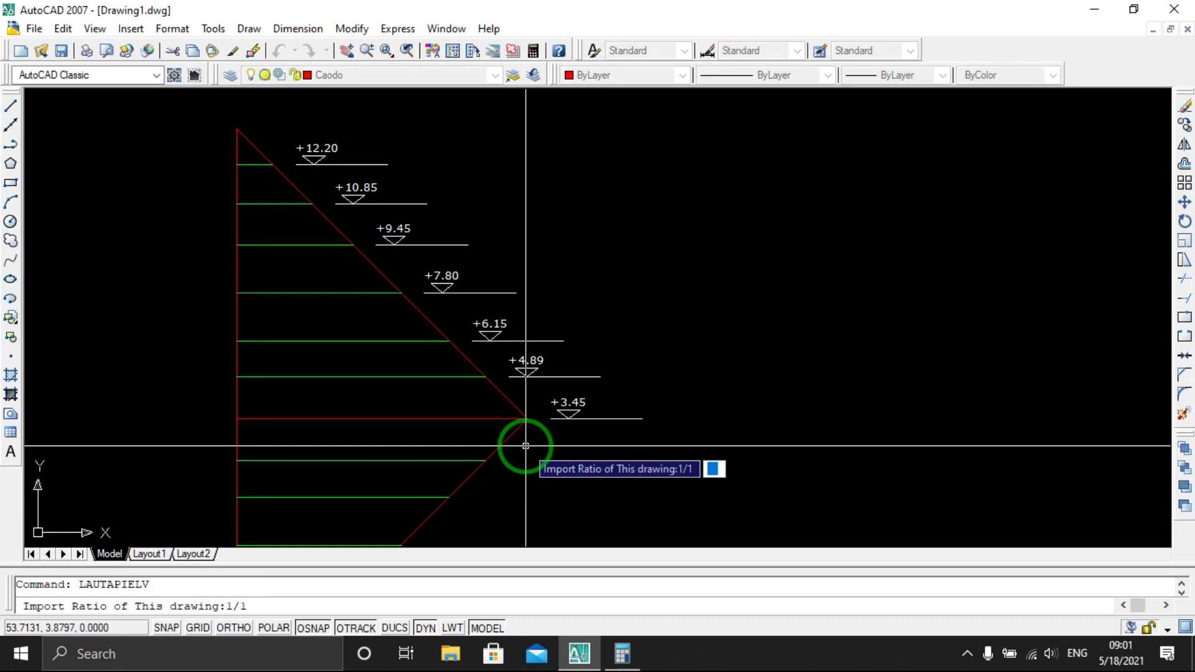
pyautogui.write('1')
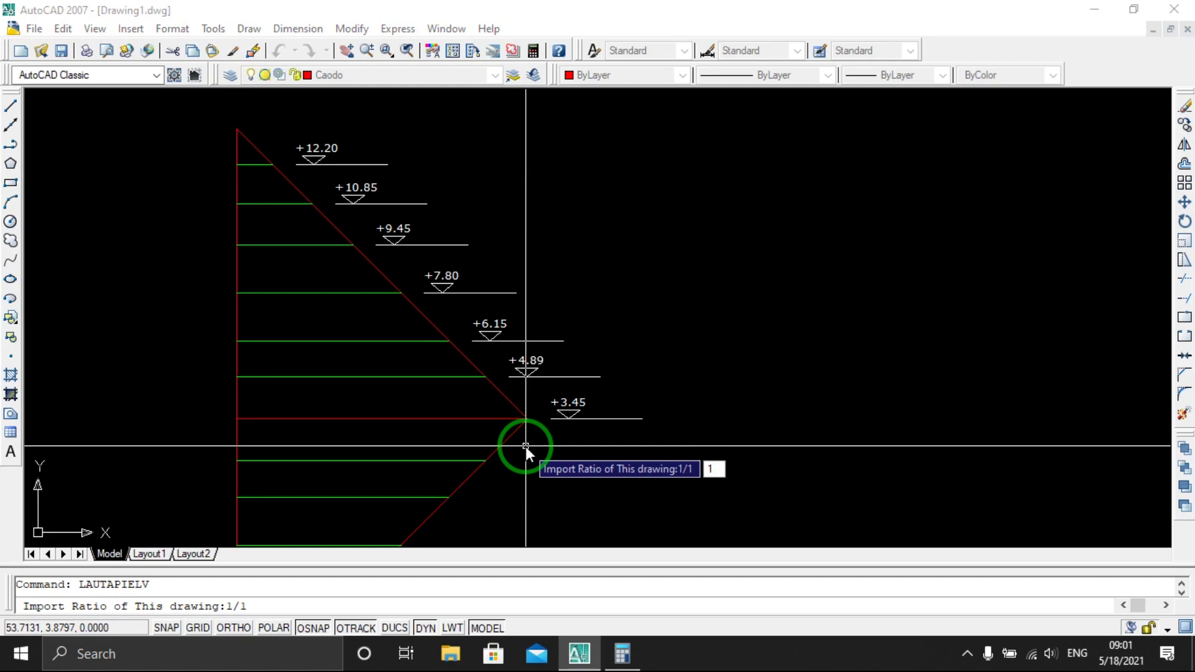
pyautogui.write('1')
pyautogui.press('Return')
pyautogui.scroll(3, 583, 439)
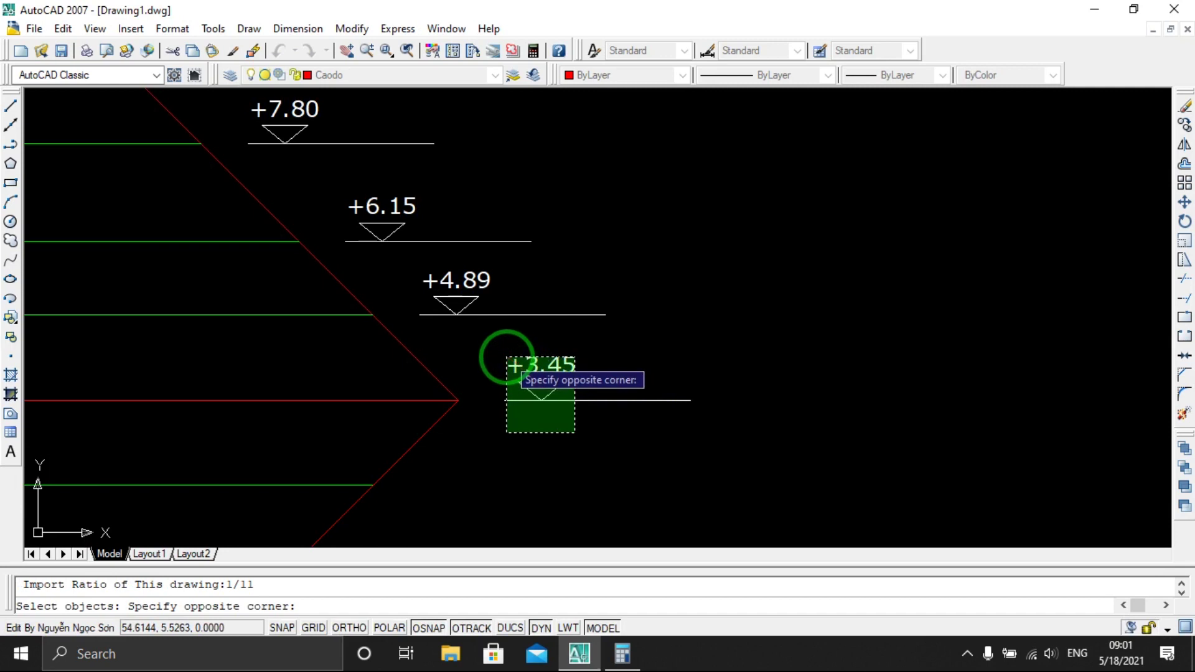
# Use the +3.45 label as the source and label the first lower green line +2.01
pyautogui.click(506, 357)
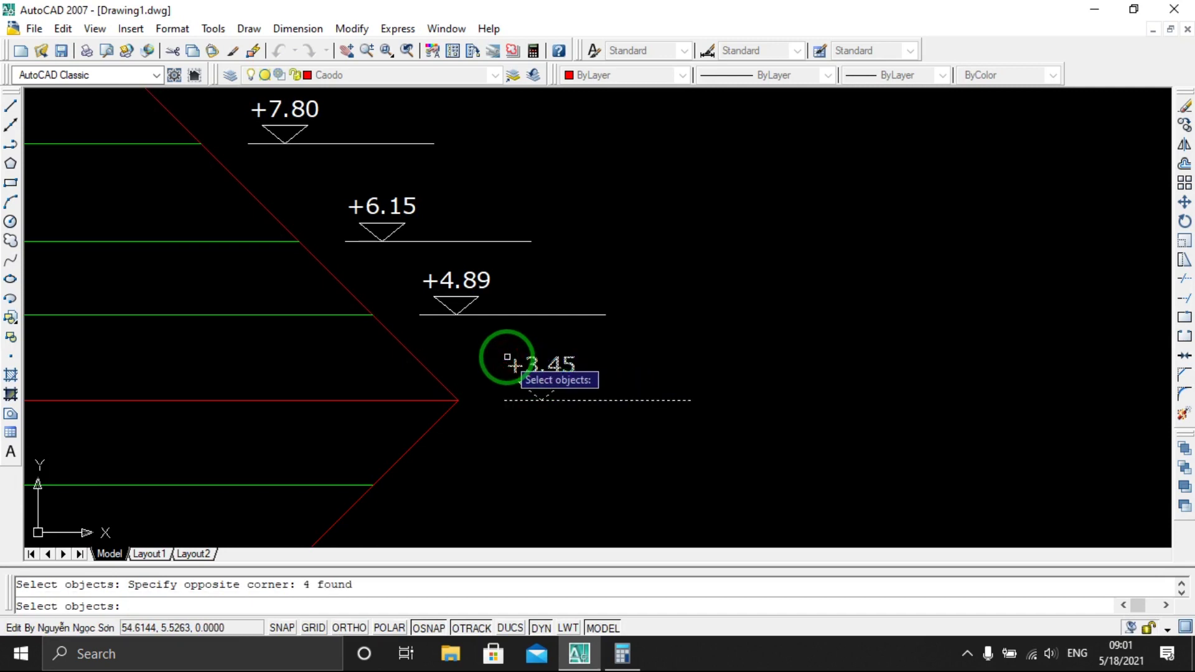
pyautogui.press('Return')
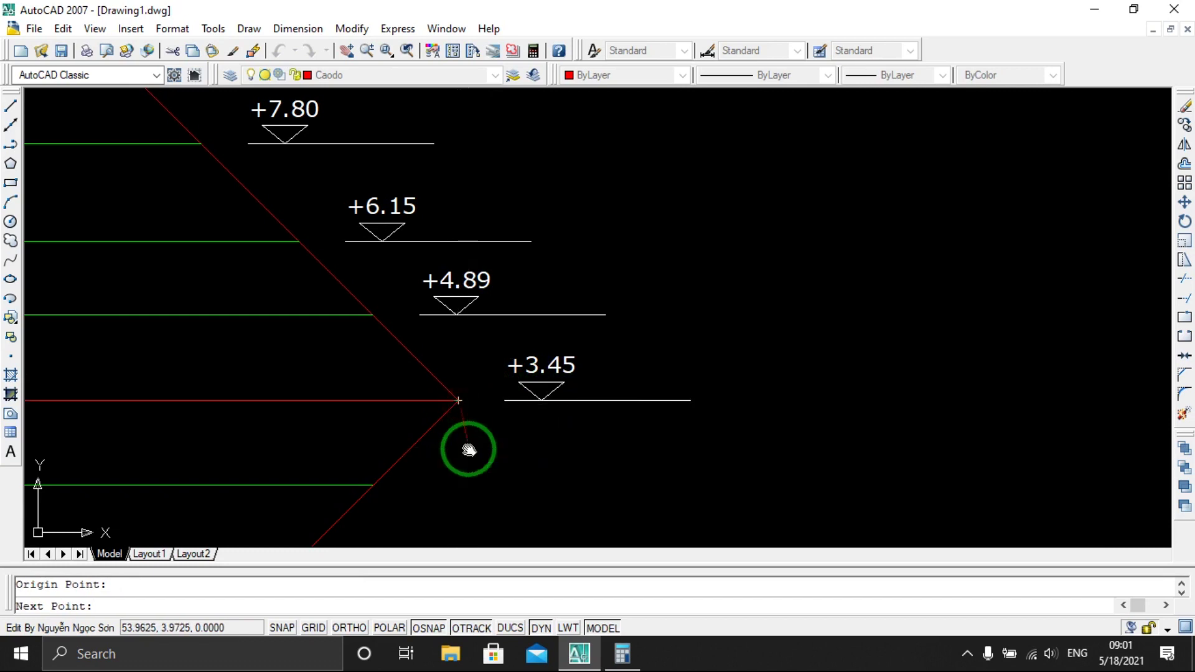
pyautogui.moveTo(467, 453); pyautogui.dragTo(539, 283, button='middle')
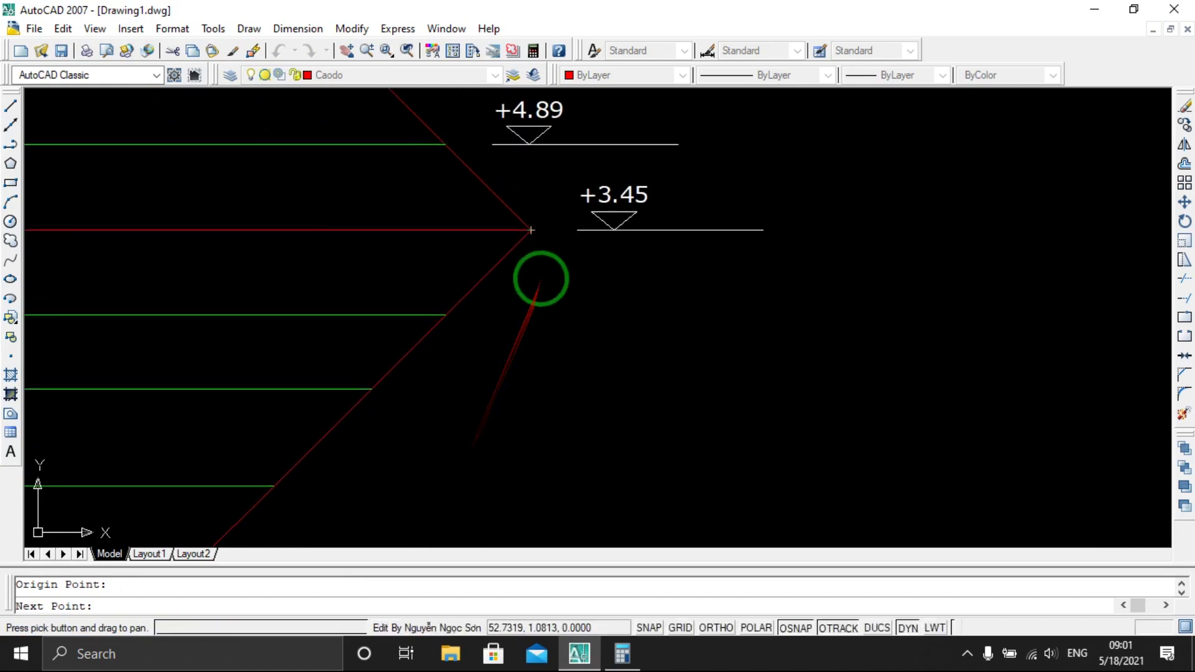
pyautogui.click(444, 314)
# Label the remaining lower slope lines down to -2.55, -3.95 and -5.30 at the bottom
pyautogui.scroll(2, 410, 395)
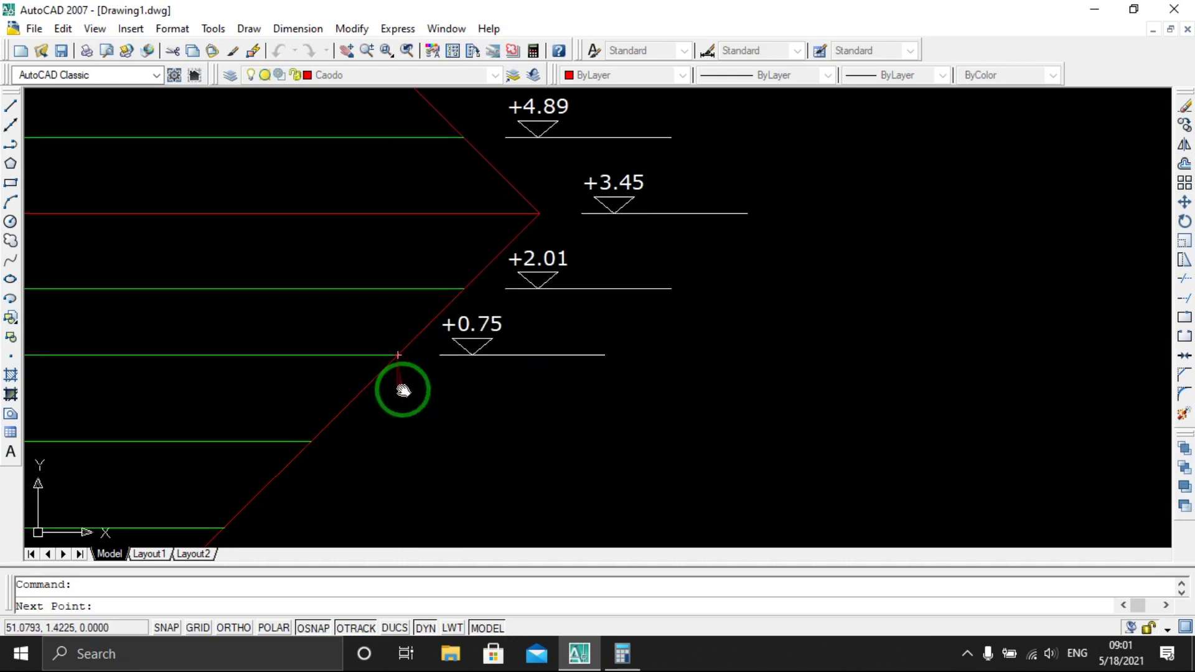
pyautogui.moveTo(400, 390); pyautogui.dragTo(496, 288, button='middle')
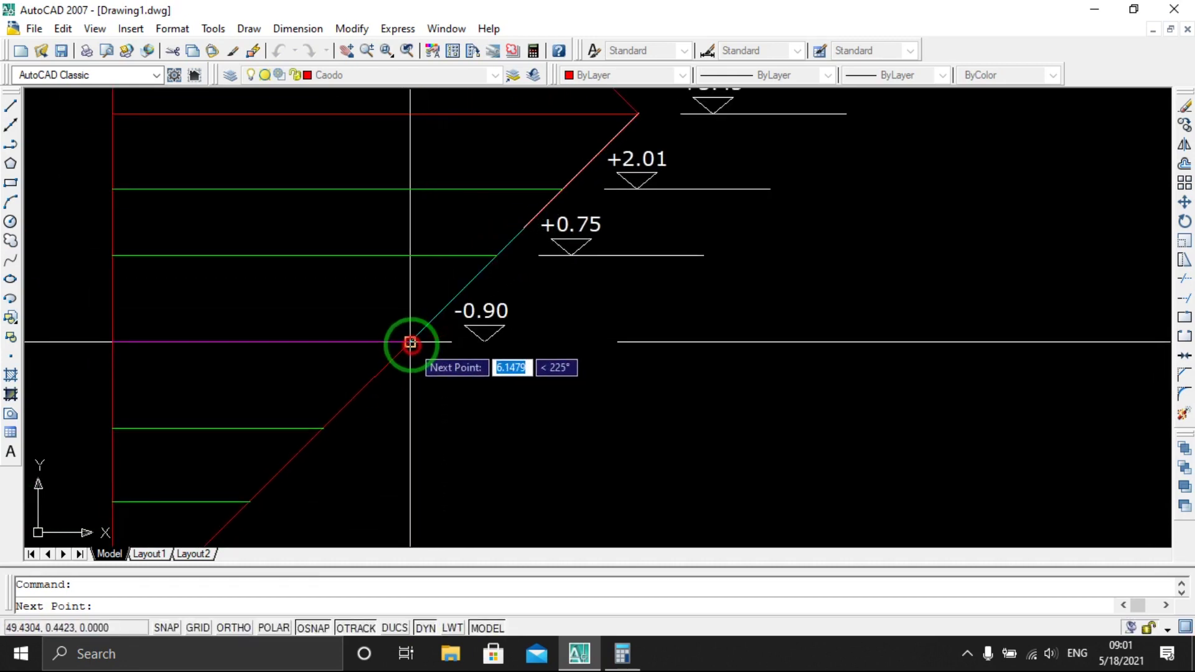
pyautogui.moveTo(406, 401); pyautogui.dragTo(459, 310, button='middle')
pyautogui.scroll(-3, 558, 198)
pyautogui.scroll(2, 542, 256)
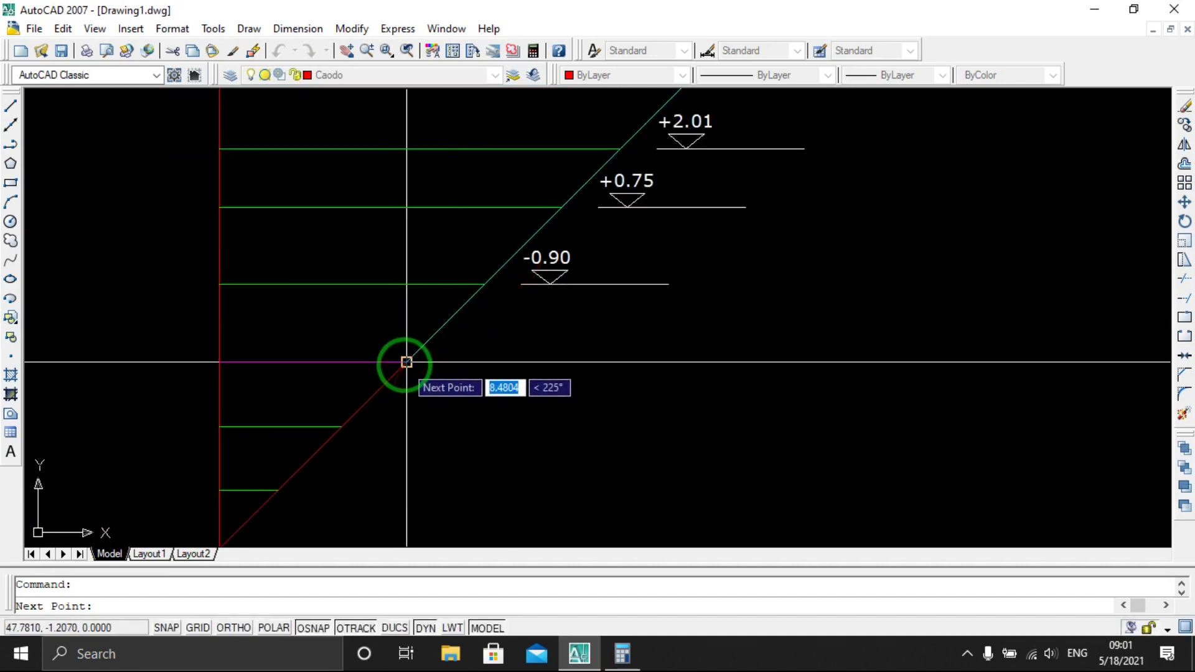
pyautogui.click(407, 362)
pyautogui.click(340, 427)
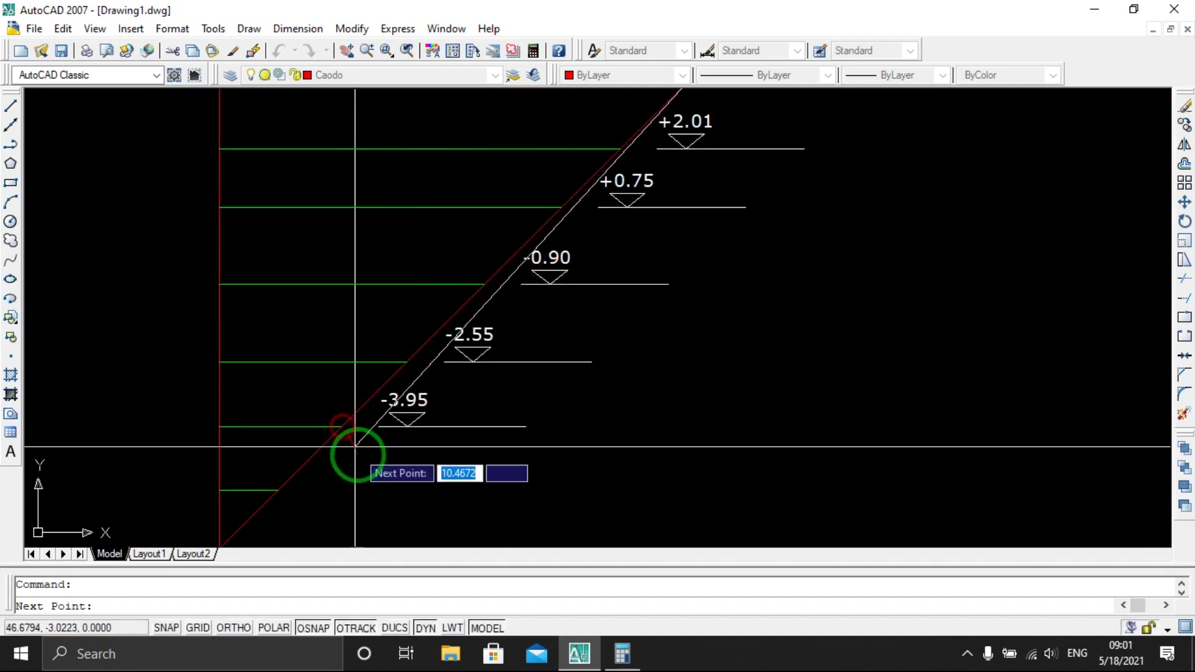
pyautogui.click(278, 490)
# End the labelling routine and recentre the fully labelled diagram in view
pyautogui.scroll(-3, 378, 386)
pyautogui.moveTo(413, 315); pyautogui.dragTo(422, 395, button='middle')
pyautogui.scroll(1, 480, 379)
pyautogui.press('Escape')
pyautogui.scroll(-2, 529, 349)
pyautogui.scroll(1, 542, 334)
pyautogui.scroll(1, 539, 347)
pyautogui.moveTo(539, 347)
pyautogui.mouseDown(button='middle')
pyautogui.moveTo(546, 358)
pyautogui.moveTo(530, 344)
pyautogui.mouseUp(button='middle')
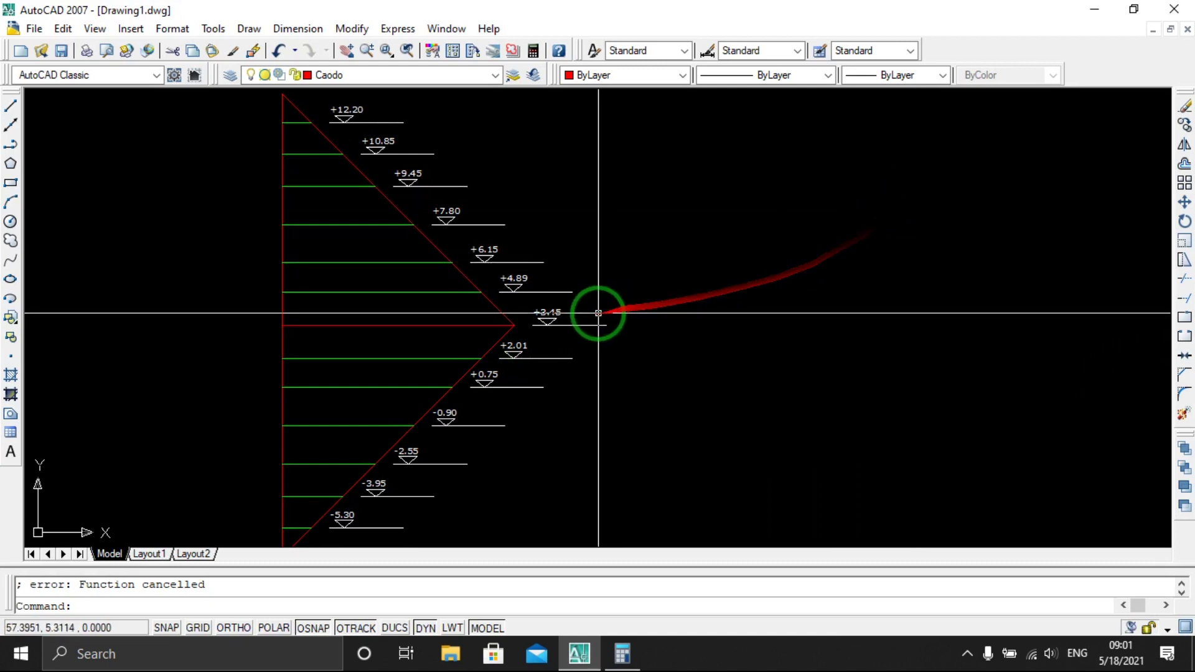
# Minimize AutoCAD, close Calculator and refresh the desktop
pyautogui.click(611, 325)
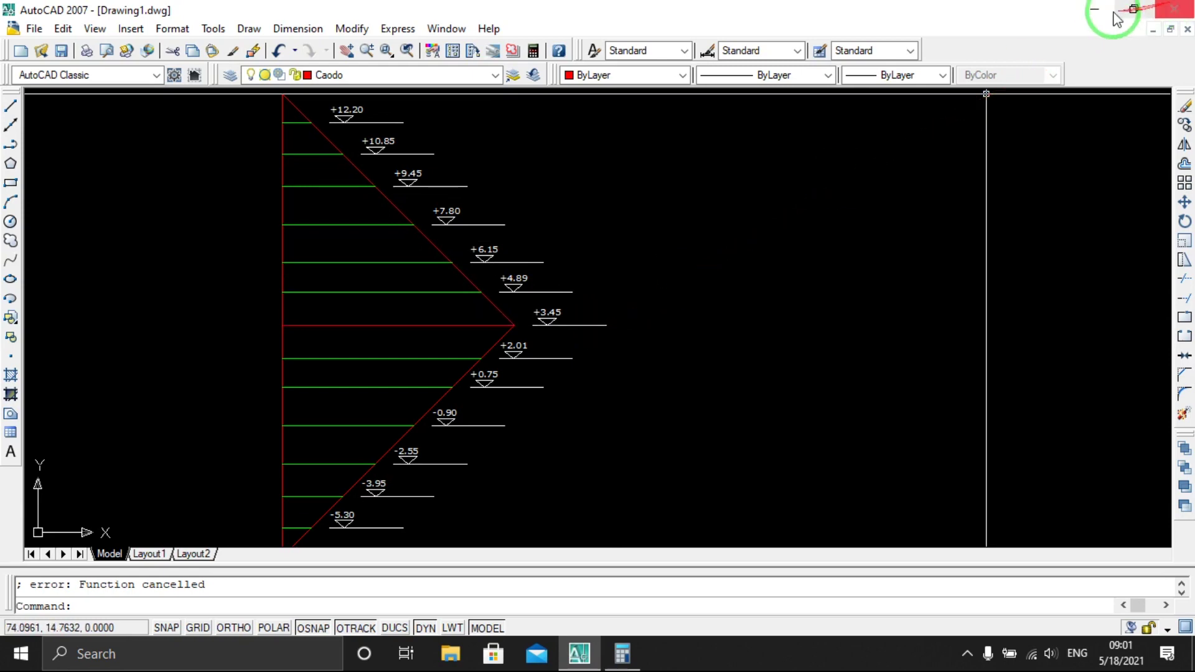
pyautogui.click(1102, 12)
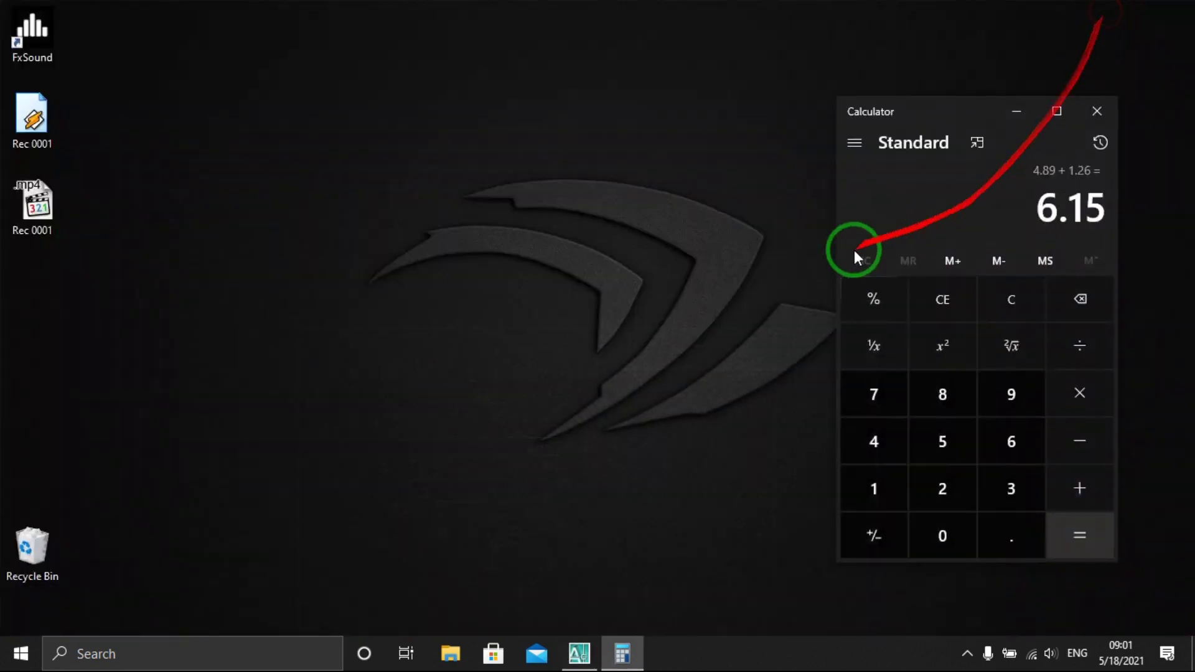
pyautogui.click(1101, 118)
pyautogui.rightClick(588, 200)
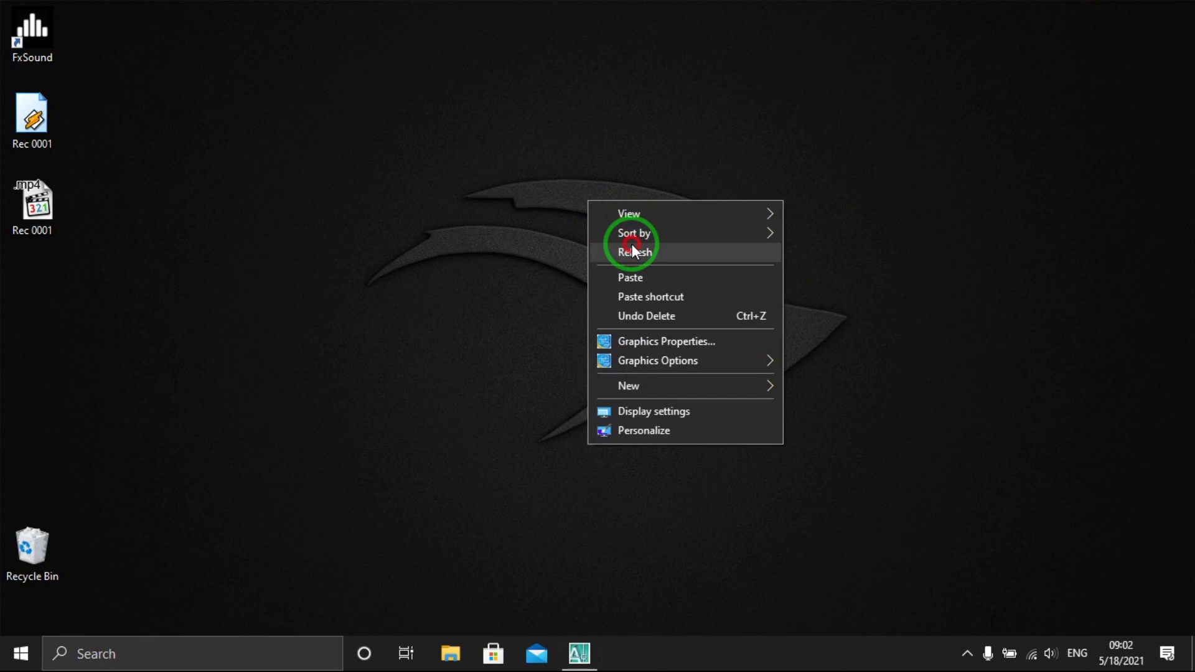
pyautogui.click(631, 246)
# Refresh the desktop again, briefly restore and re-minimize AutoCAD, and open the Start menu
pyautogui.rightClick(621, 244)
pyautogui.click(648, 290)
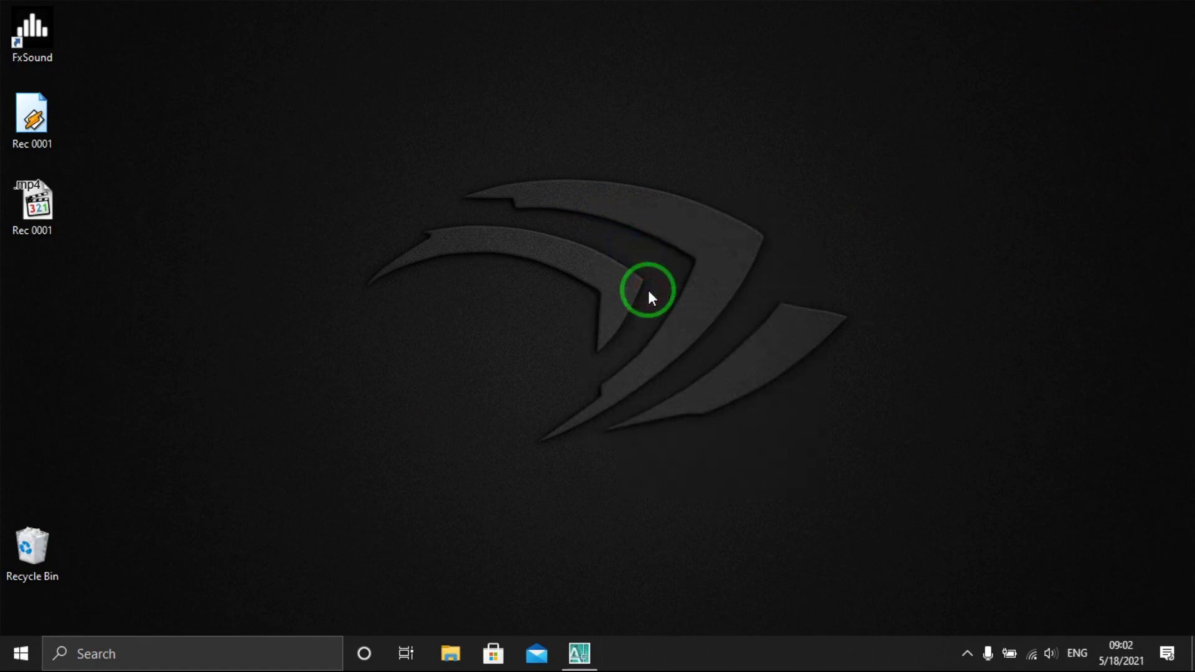
pyautogui.click(594, 662)
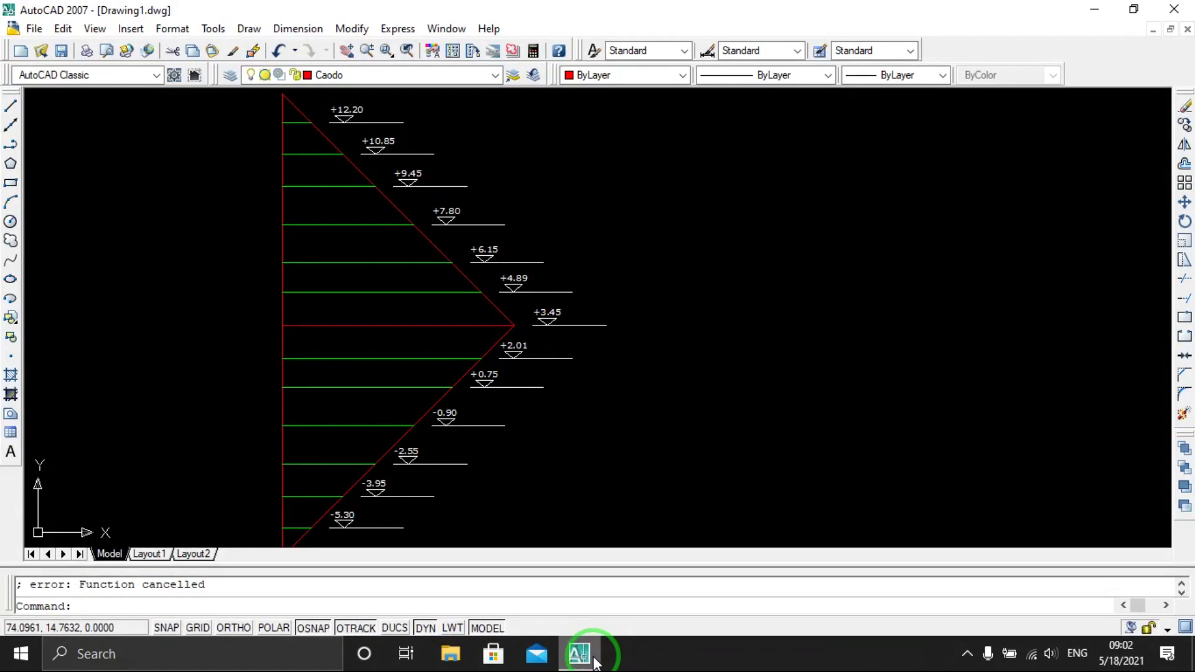
pyautogui.click(595, 662)
pyautogui.click(16, 654)
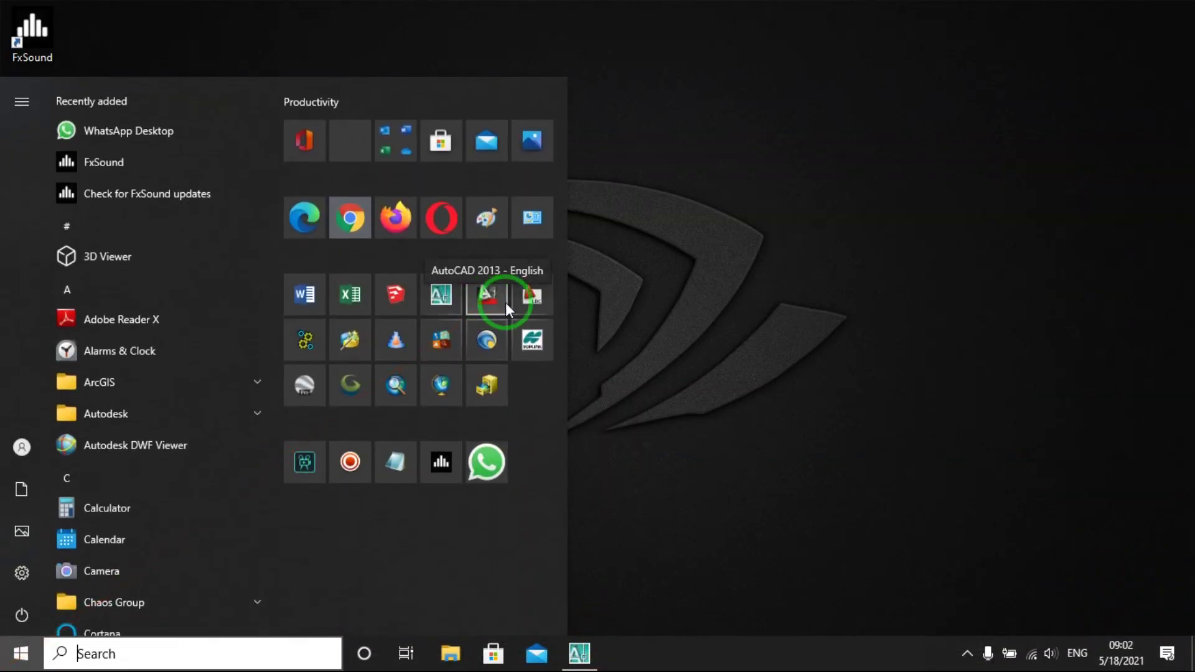
# Dismiss the Start menu and refresh the desktop twice more
pyautogui.rightClick(759, 200)
pyautogui.click(798, 252)
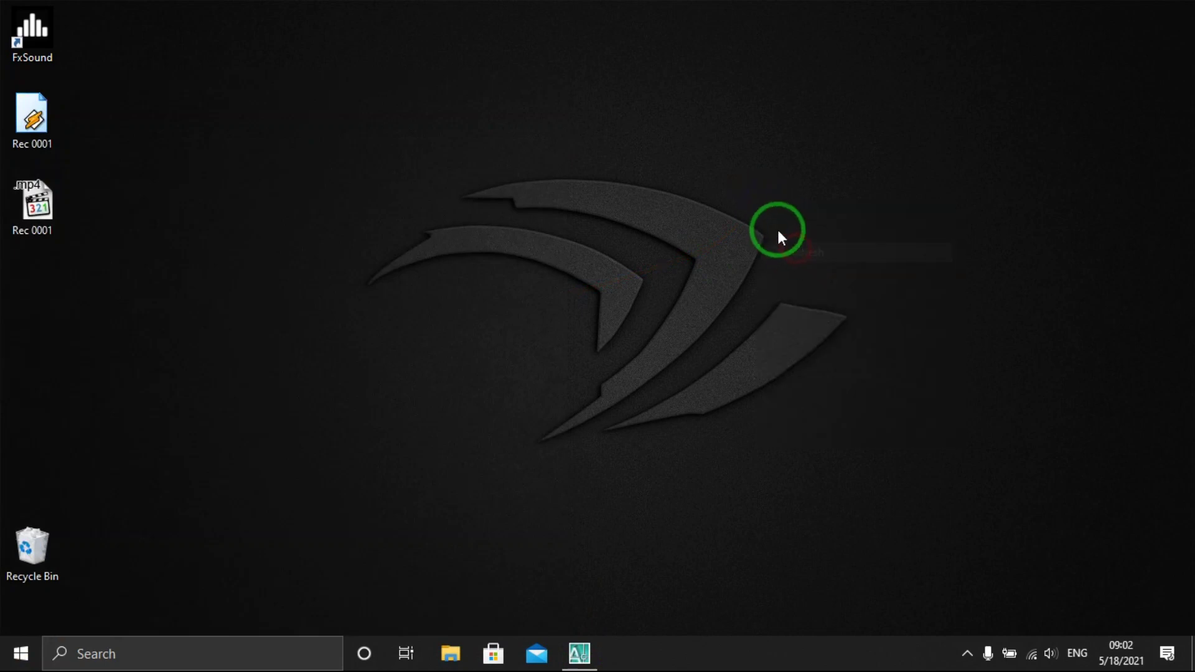
pyautogui.rightClick(777, 229)
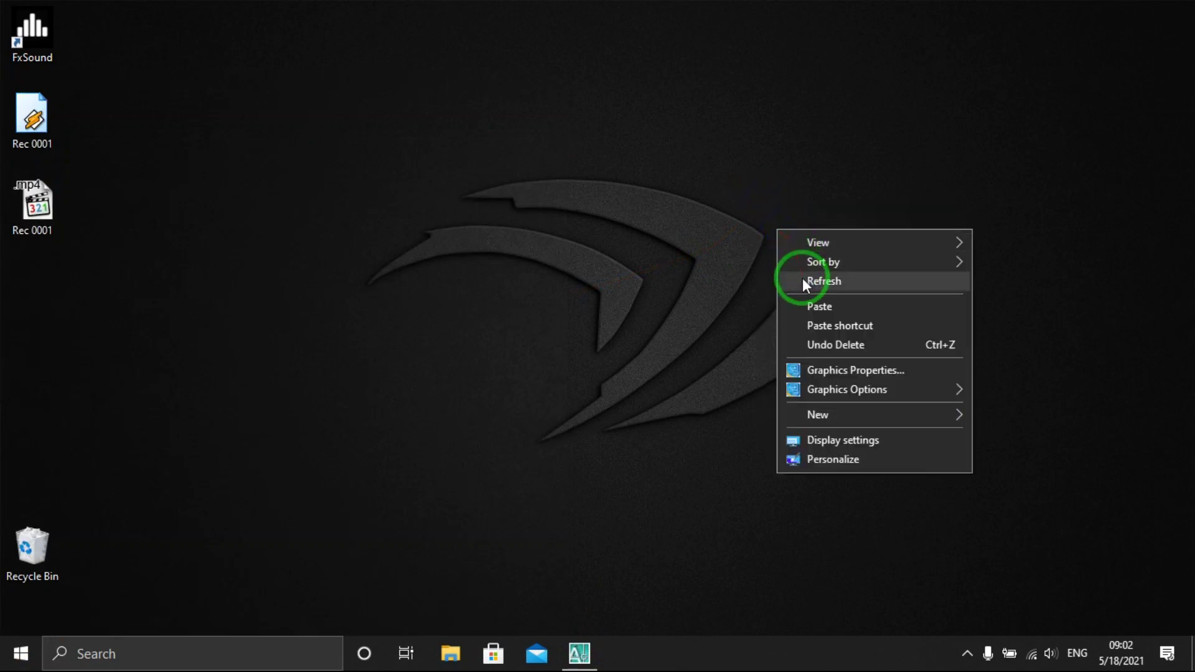
pyautogui.click(803, 280)
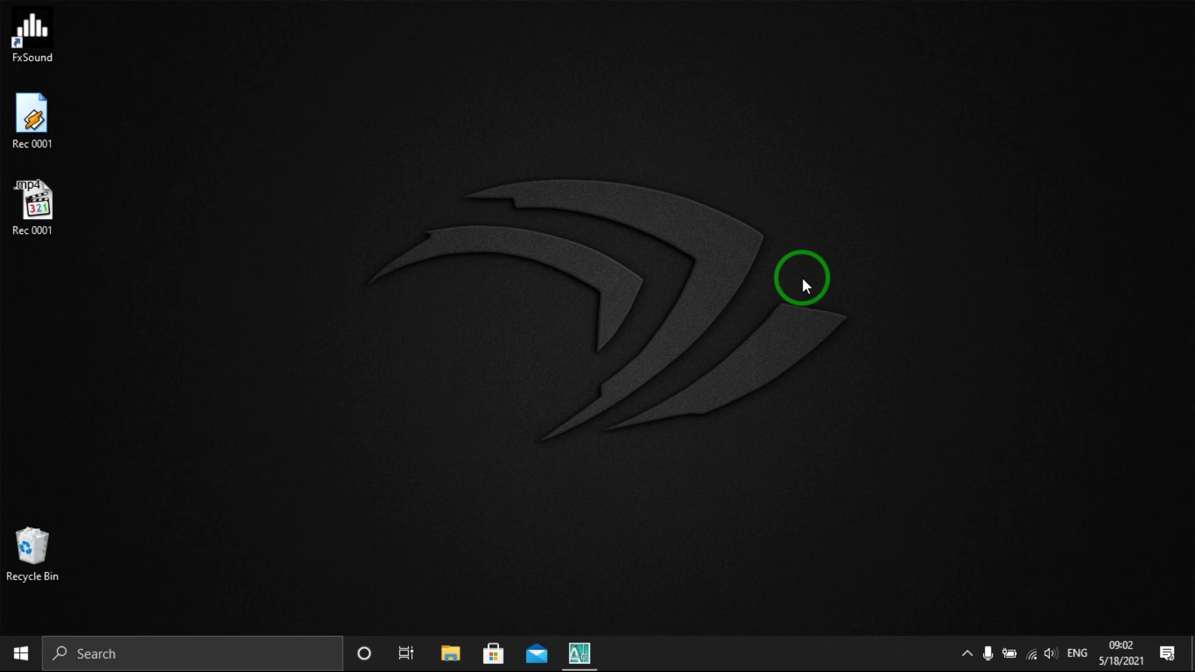